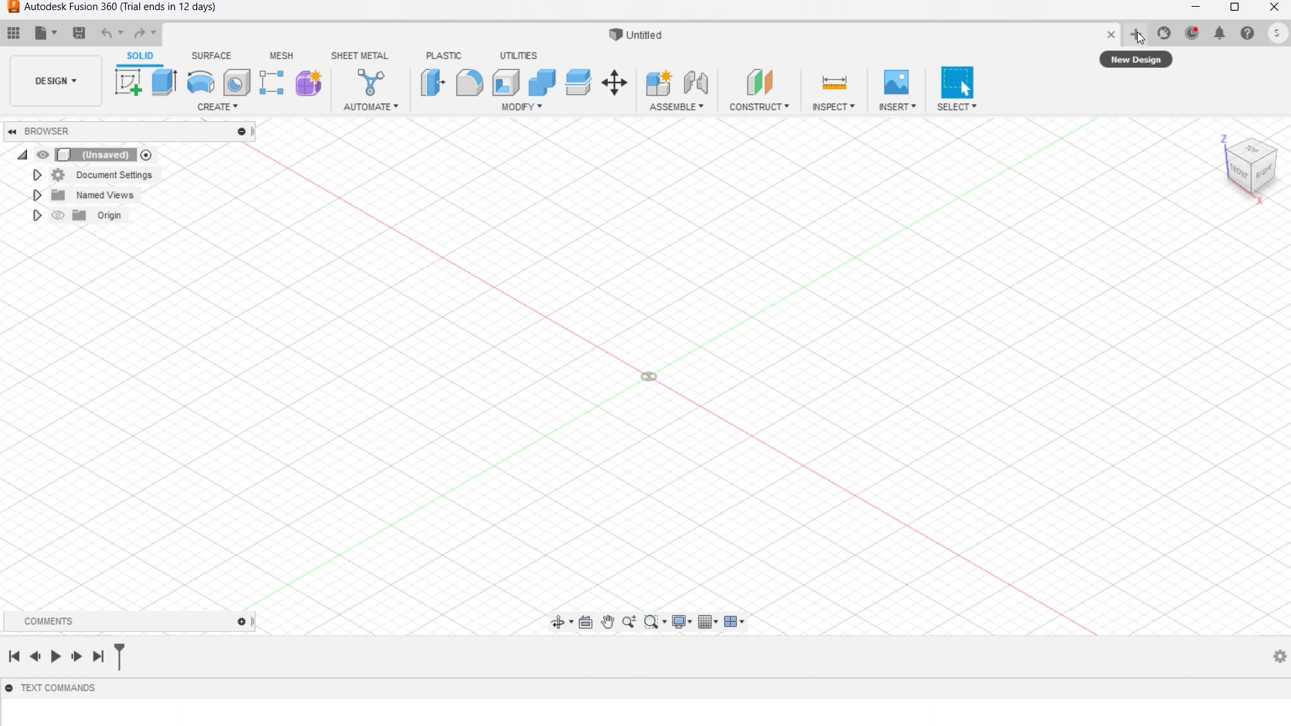
Create a new design and save it as Exercise25 in the Fusion folder of Admin Project.
click(1138, 32)
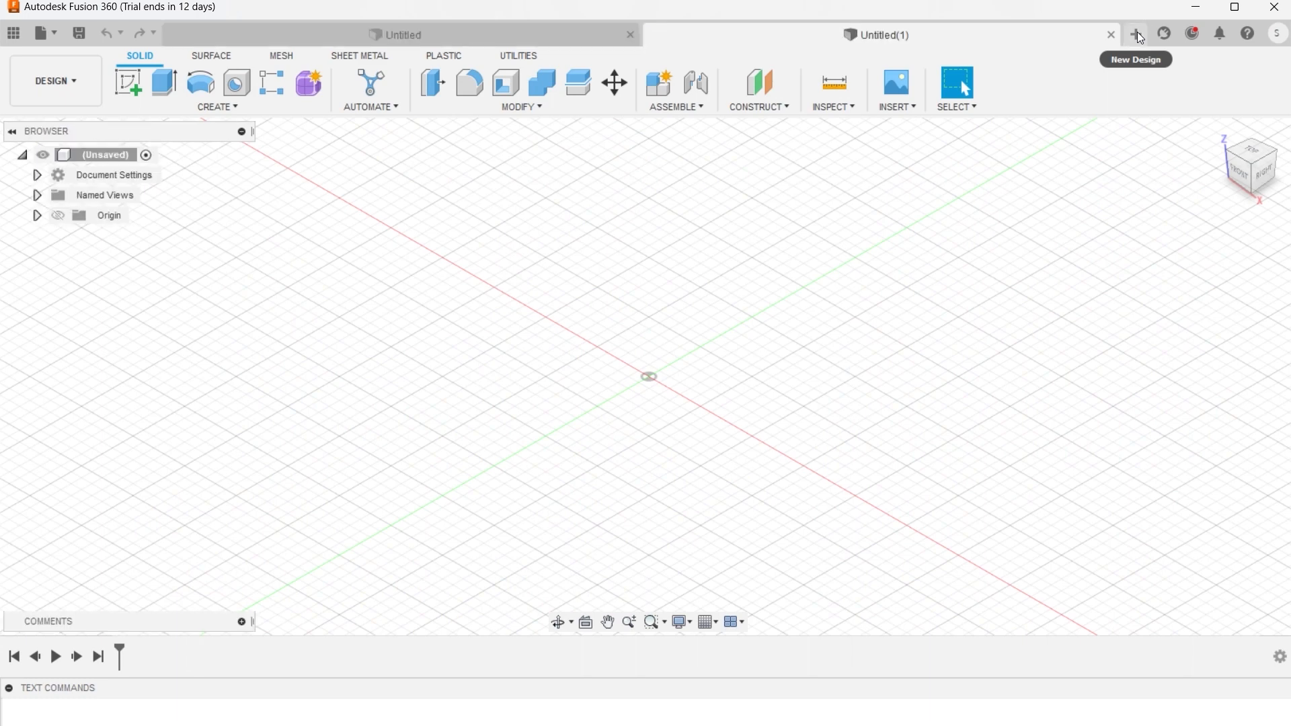
click(82, 29)
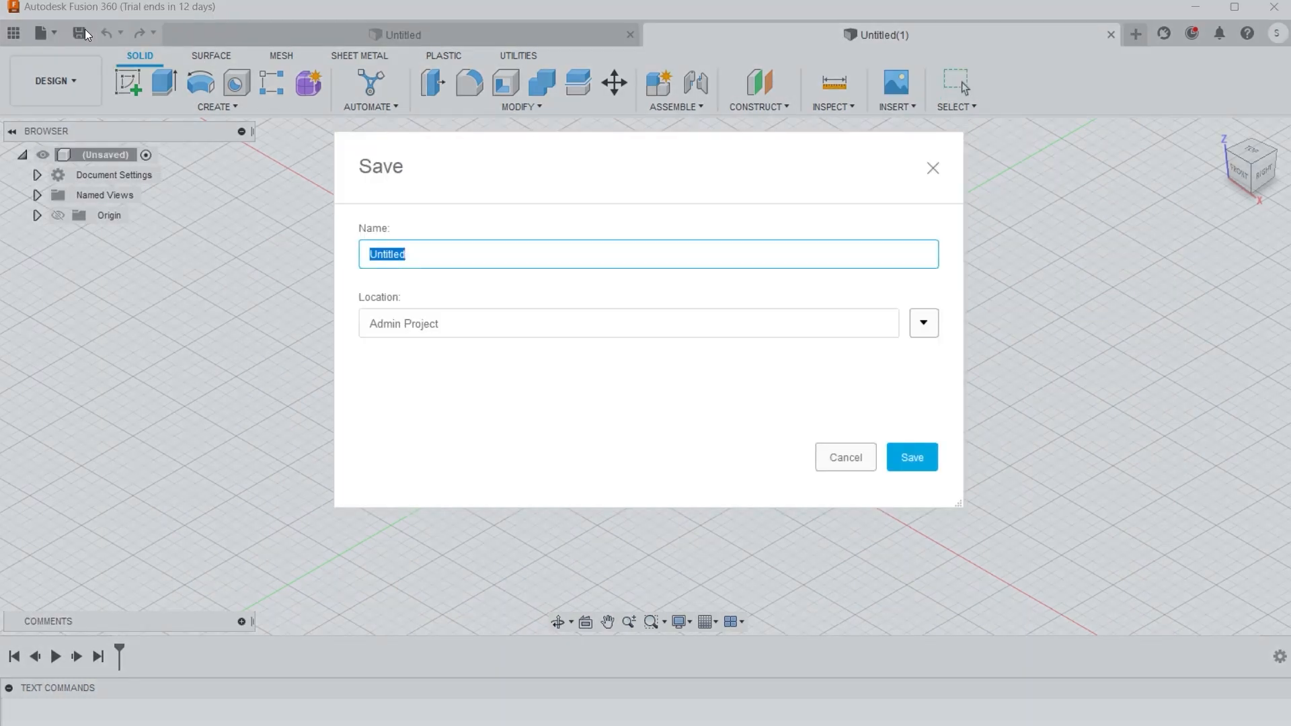
text(Exercise25)
click(925, 323)
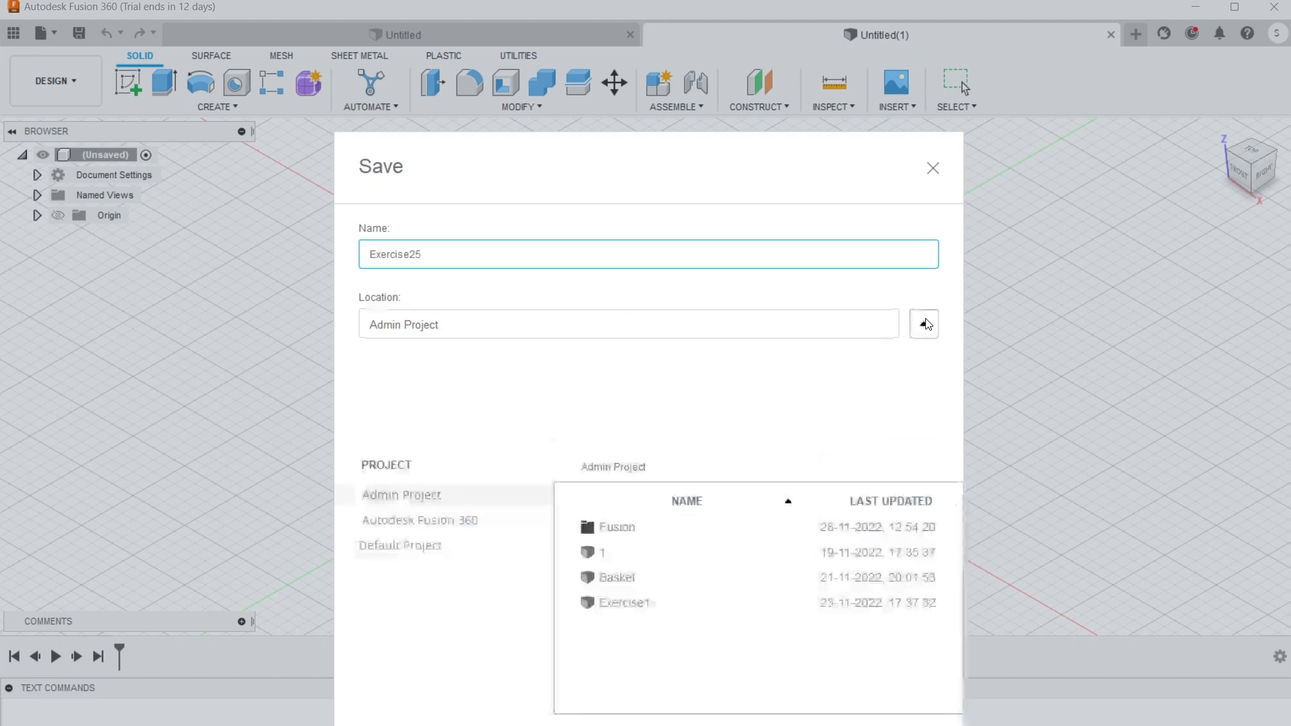
double_click(639, 531)
click(898, 618)
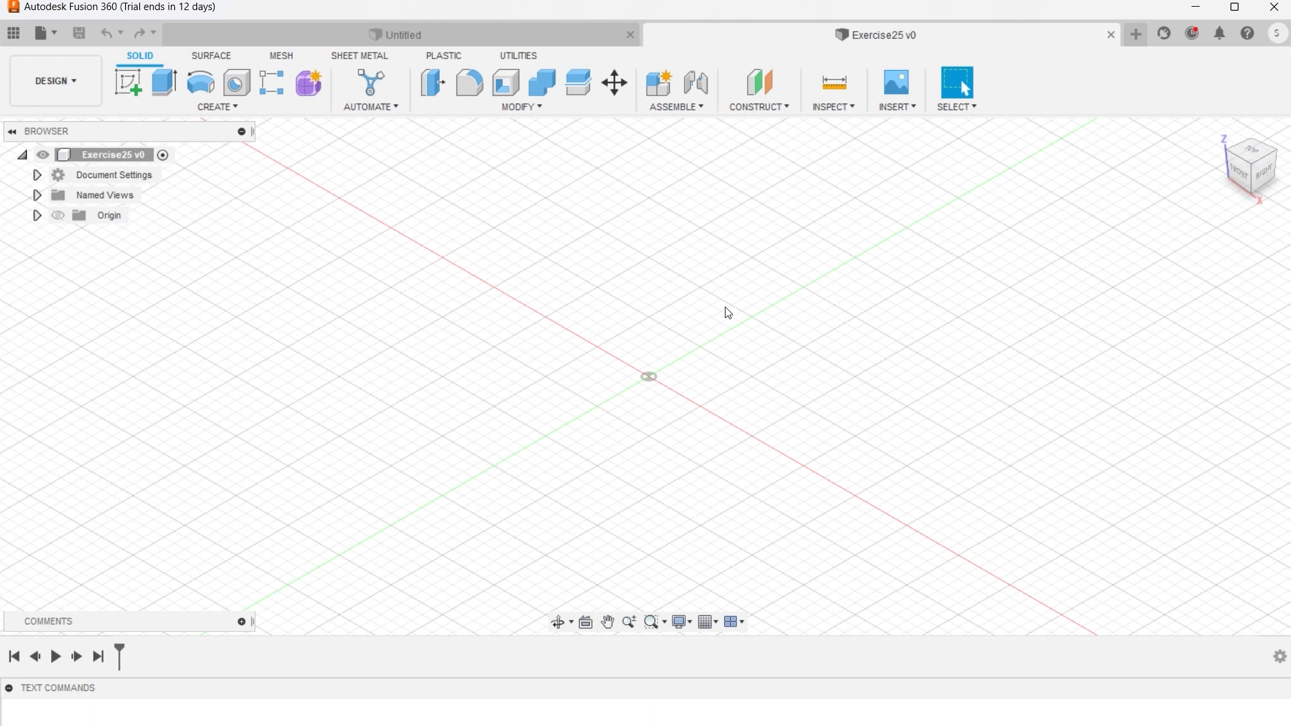
Start a sketch on the front (XZ) plane and draw a vertical line about 120 mm long through the origin.
click(137, 81)
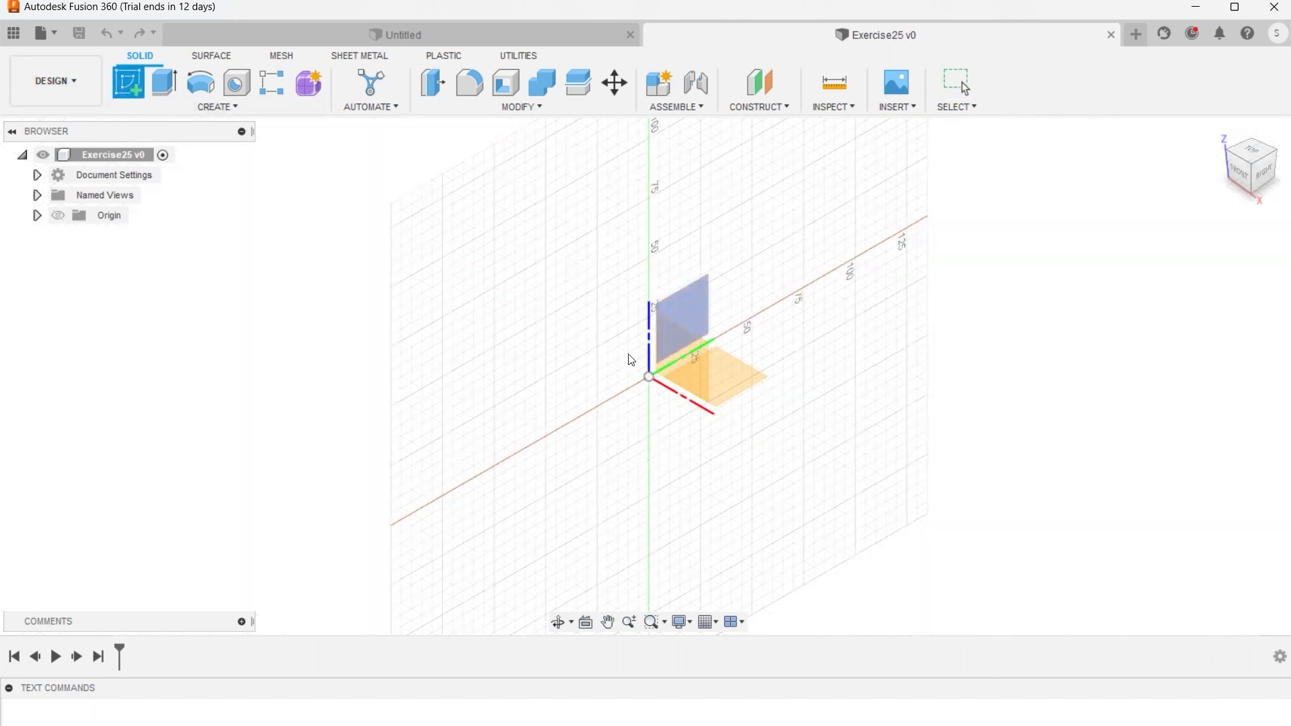
click(686, 341)
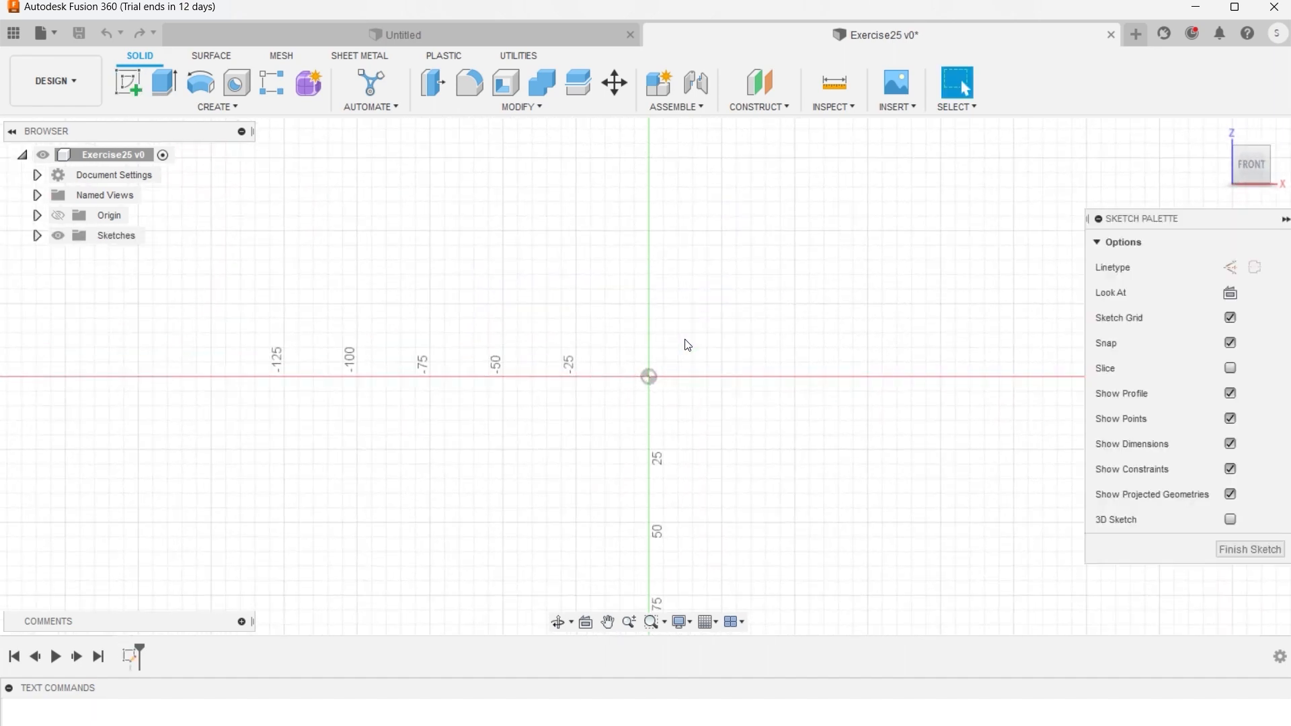
scroll(672, 467, up, 2)
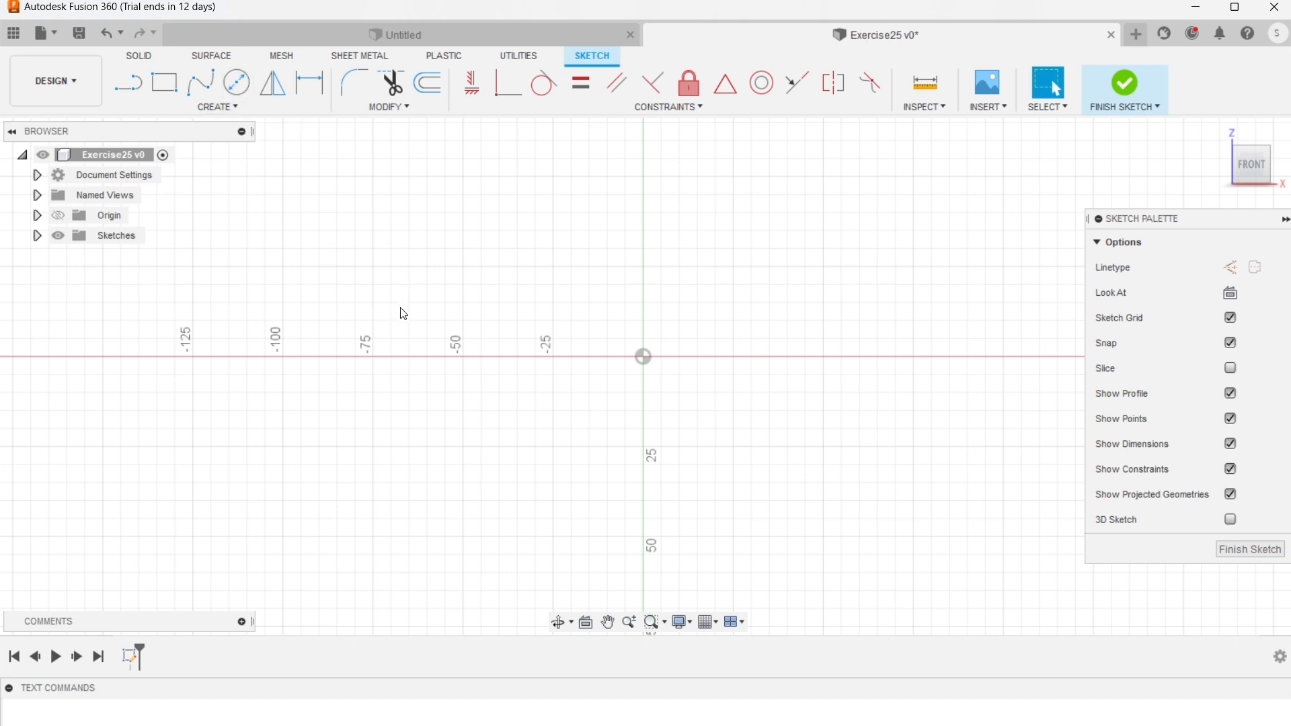
key(l)
click(644, 159)
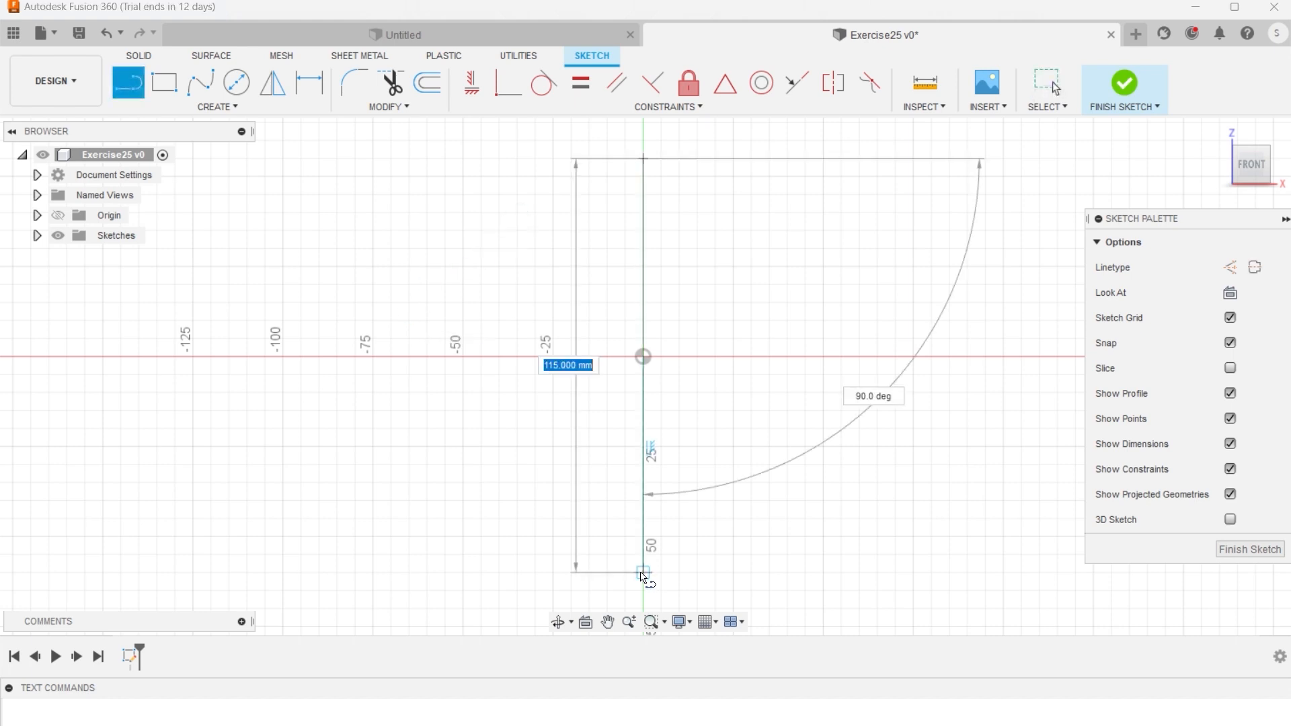
click(644, 584)
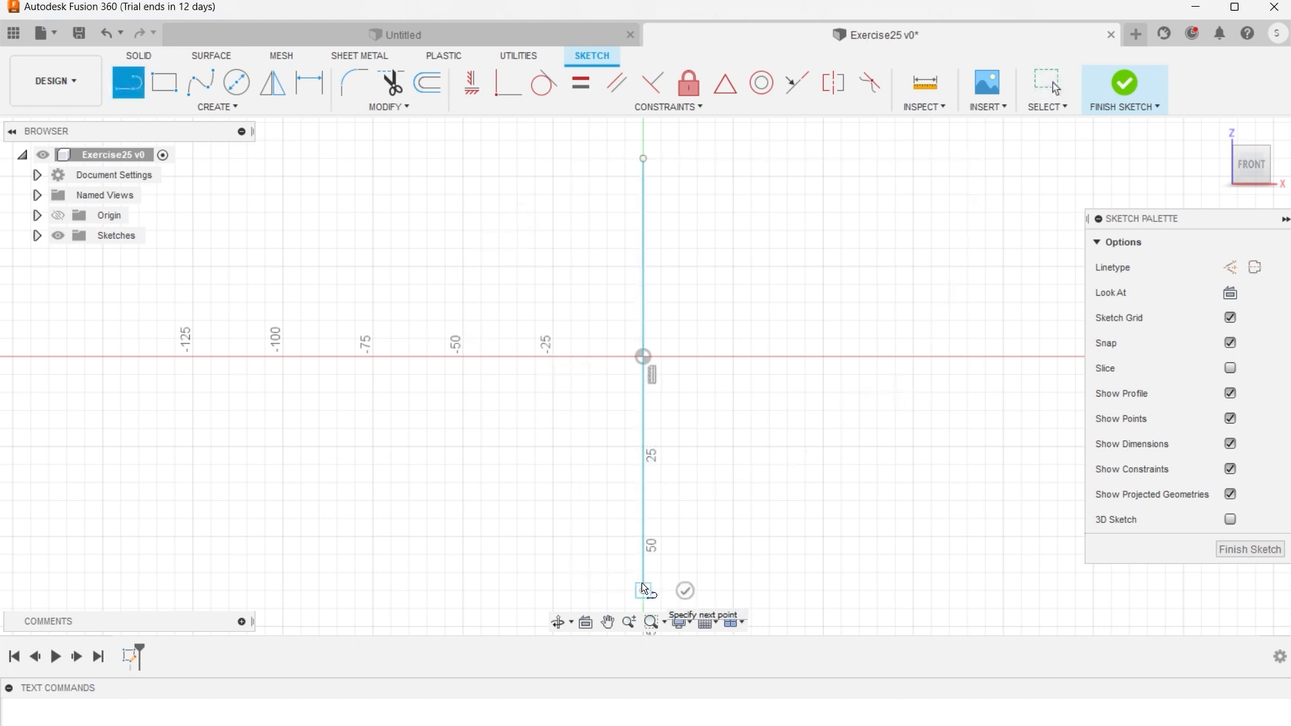
key(Escape)
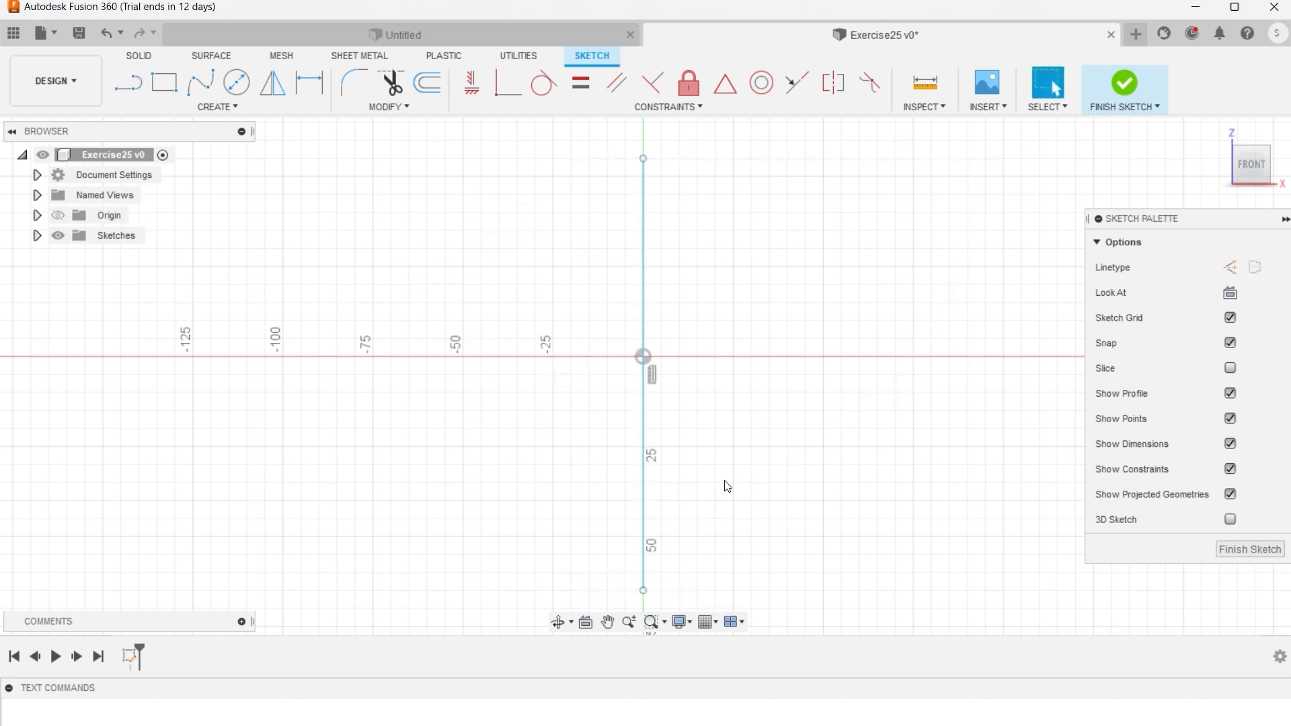
Draw a horizontal line about 190 mm long through the origin, crossing the vertical line.
key(l)
click(283, 356)
click(968, 356)
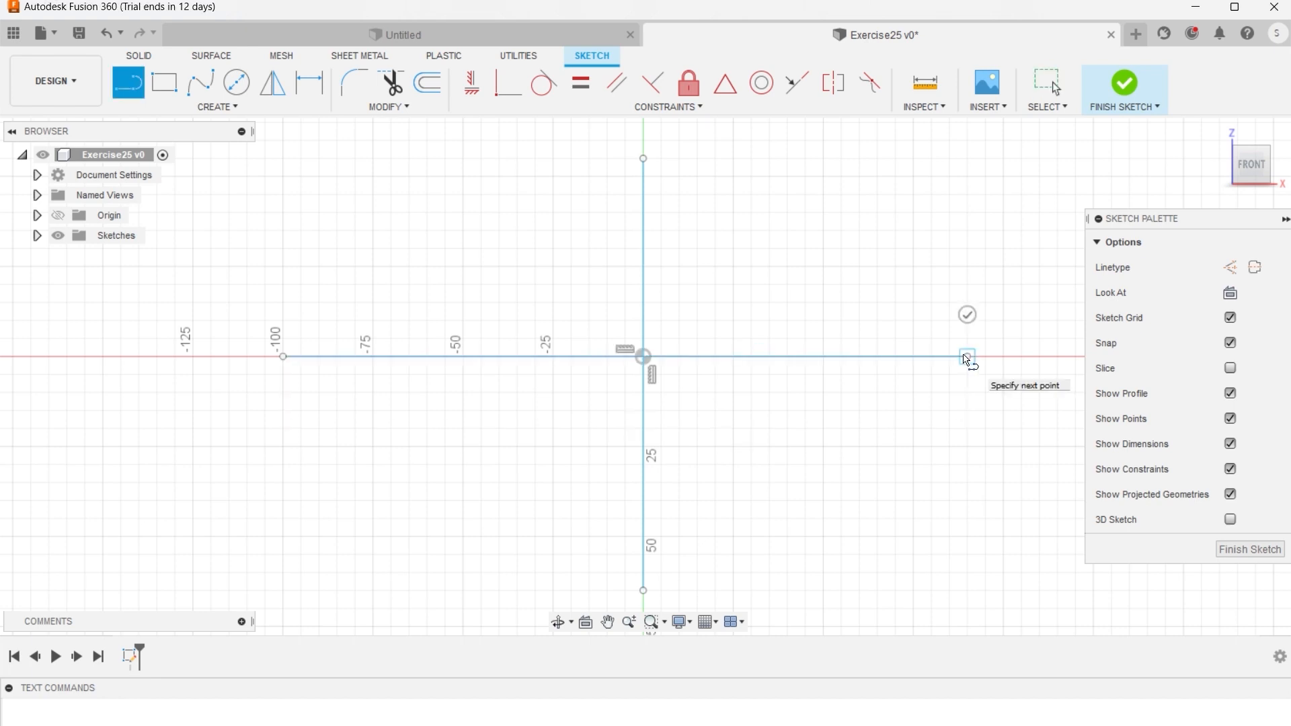
key(Escape)
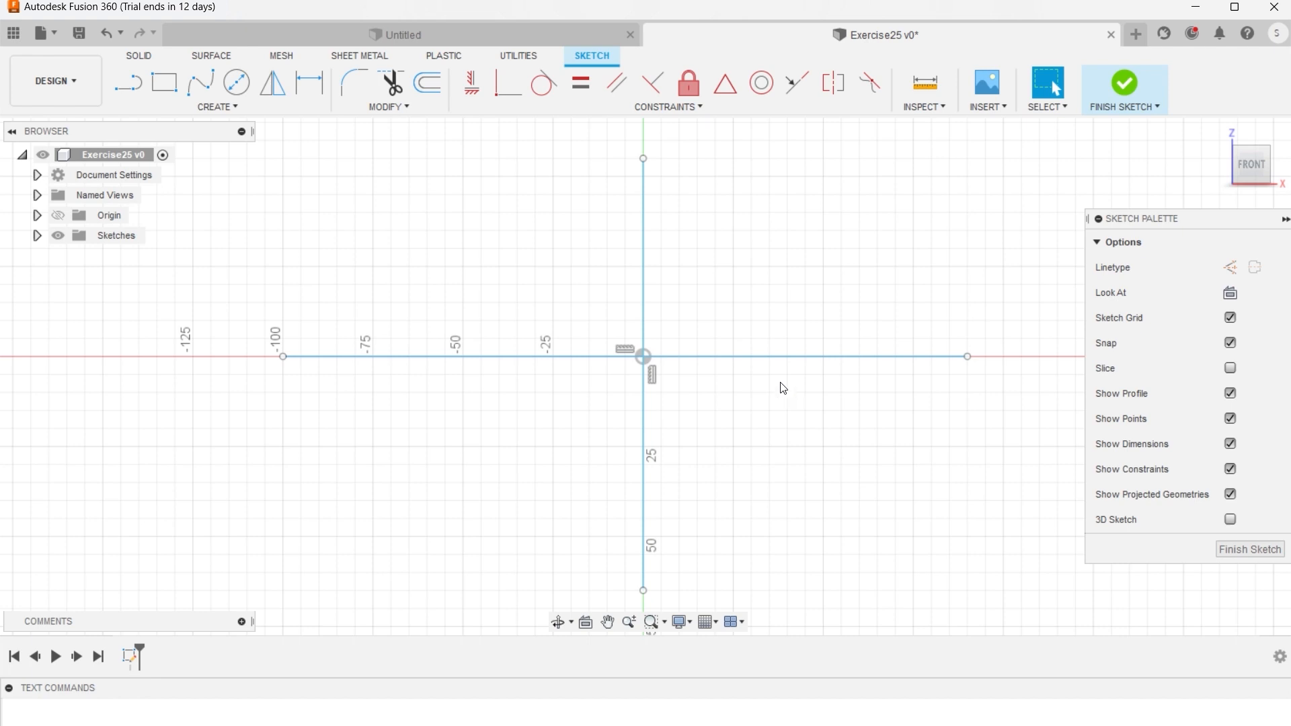
Convert the horizontal and vertical lines through the origin to construction lines.
click(776, 358)
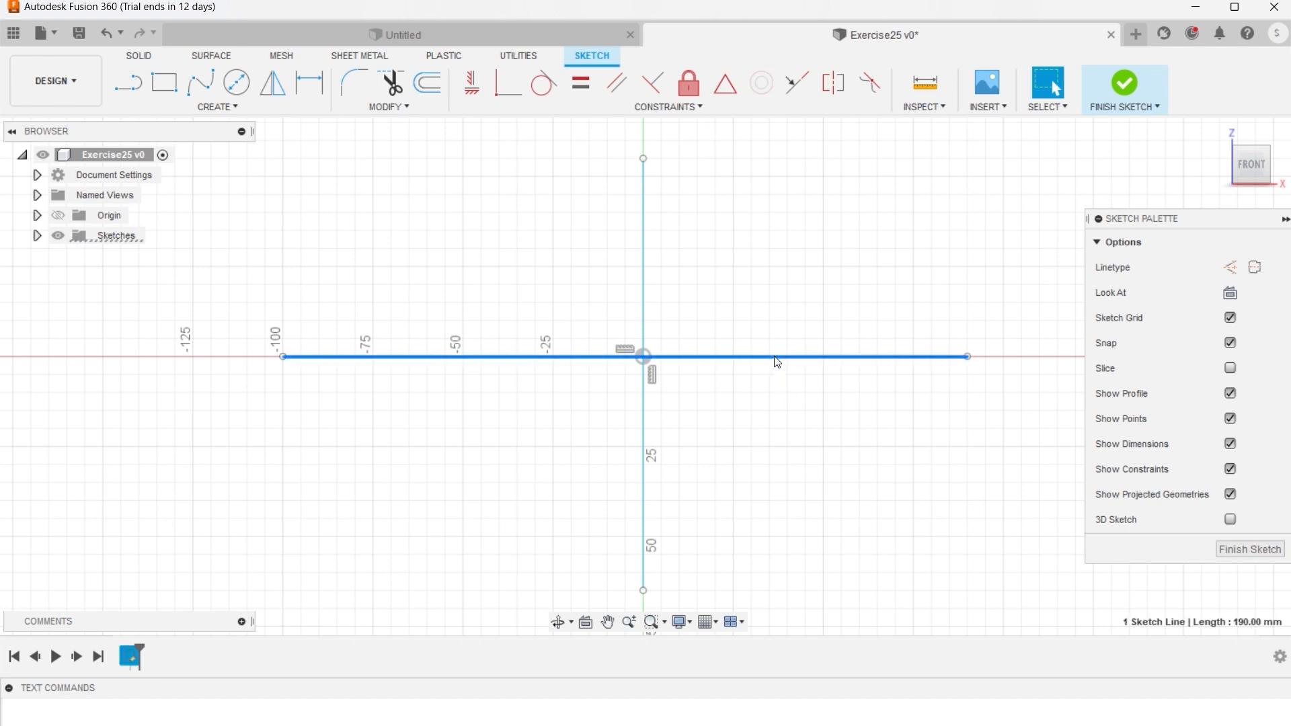
shift+click(644, 421)
key(x)
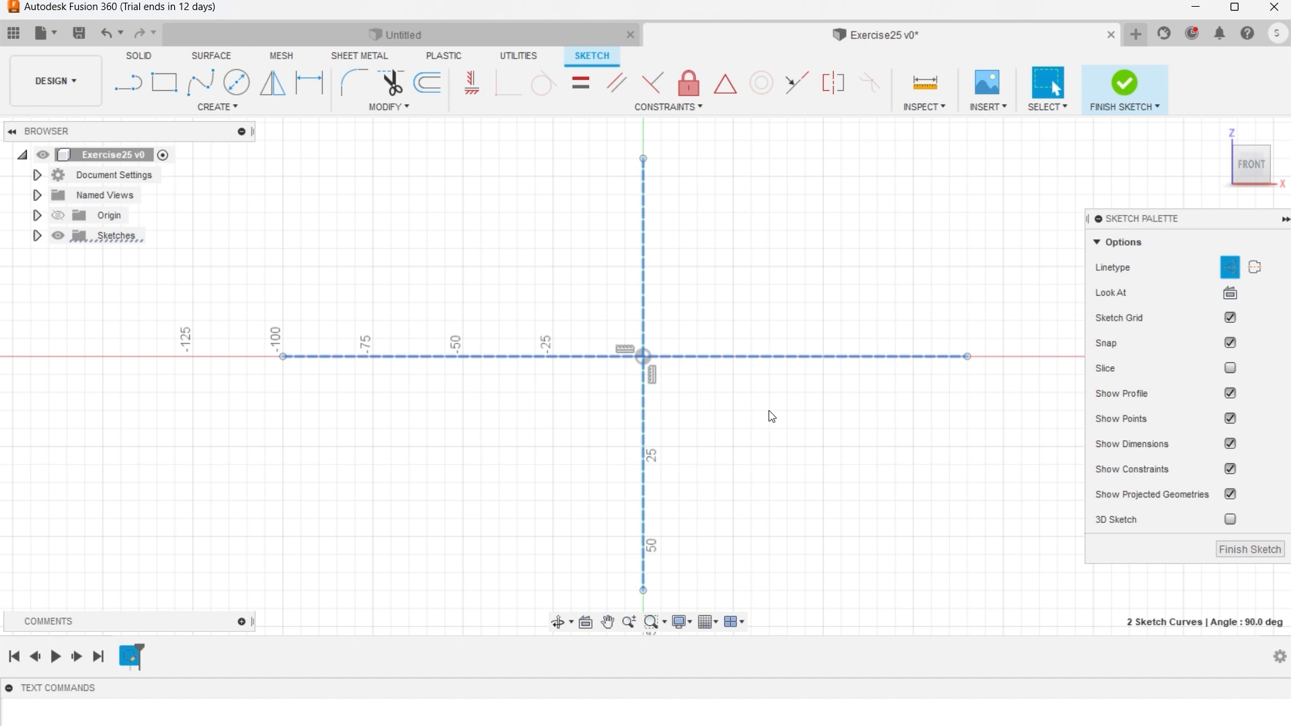
click(810, 237)
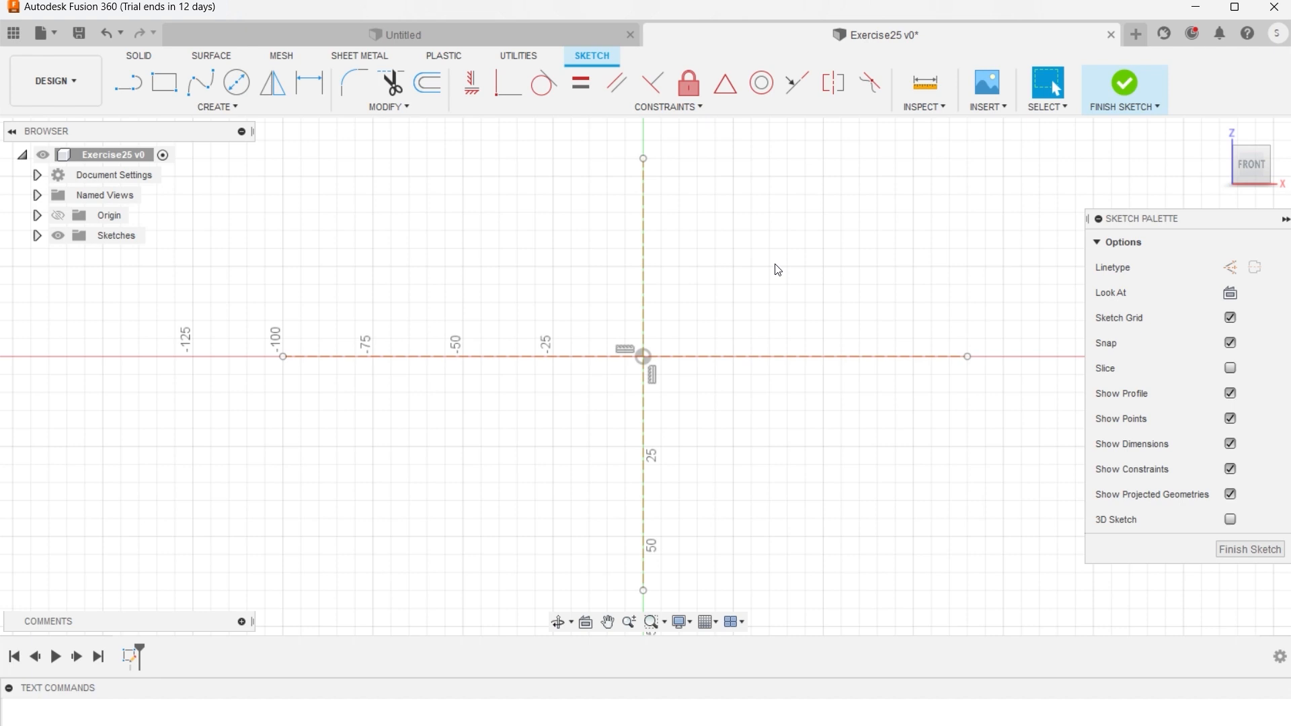
Draw a 50 mm diameter circle centred on the origin.
key(c)
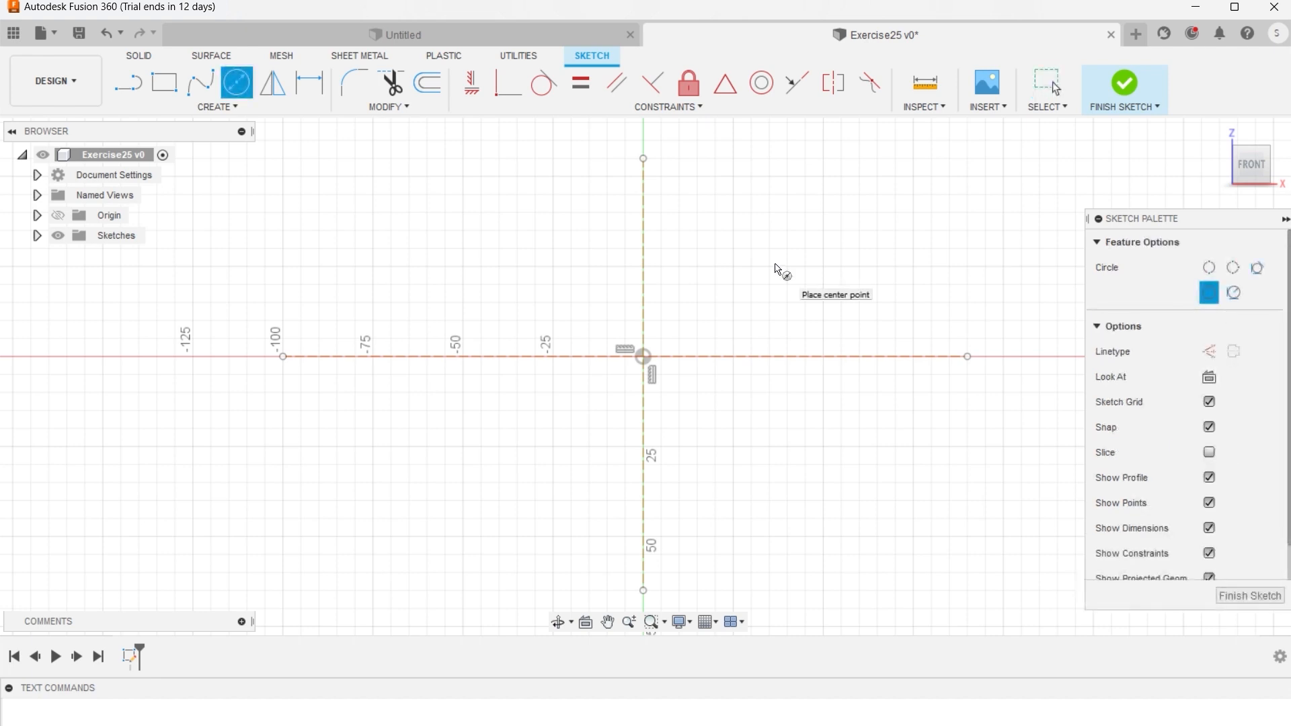
click(643, 356)
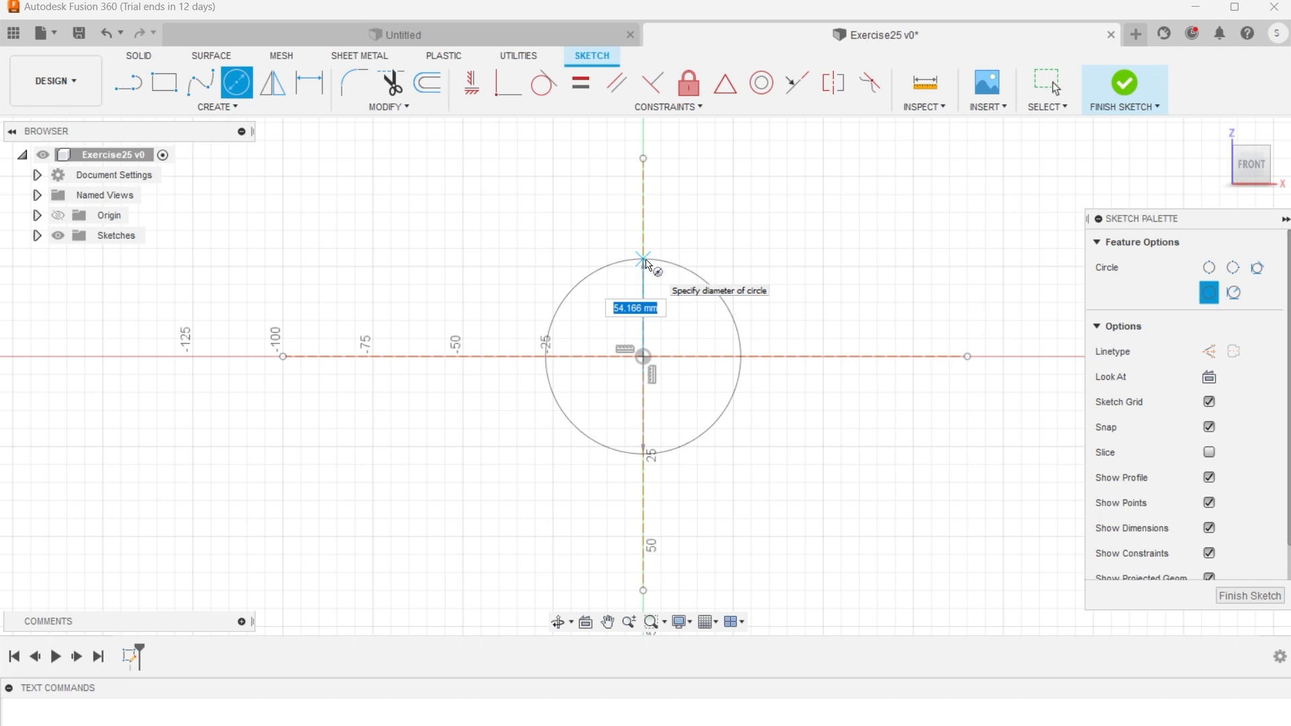
text(5)
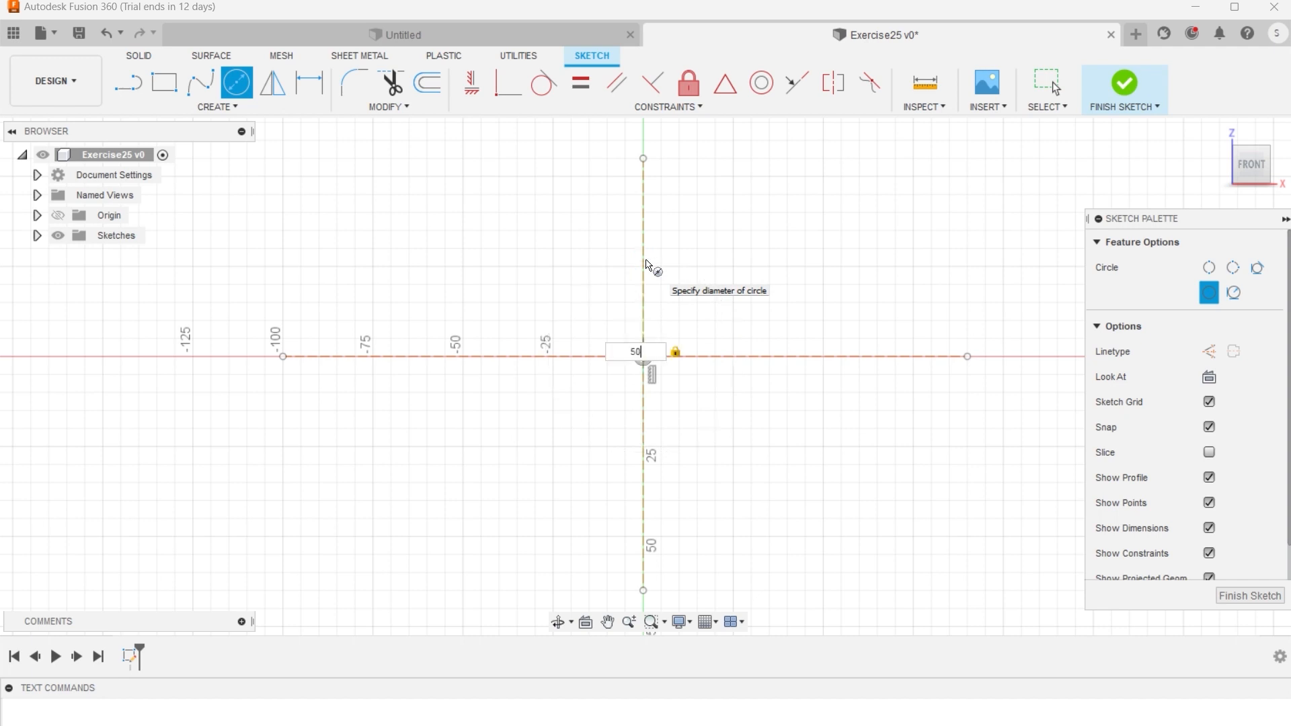
text(0)
key(Return)
key(Escape)
Draw a 100 mm diameter circle centred on the origin, concentric with the smaller circle.
key(c)
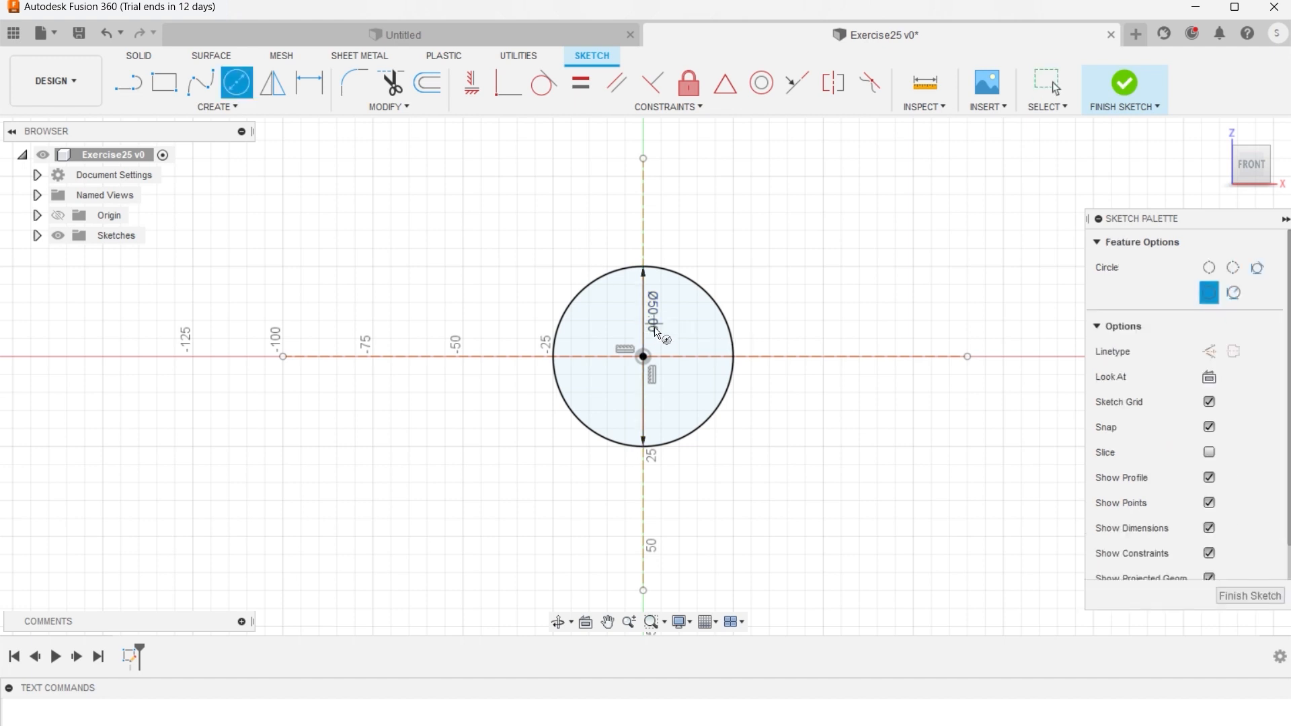
click(642, 356)
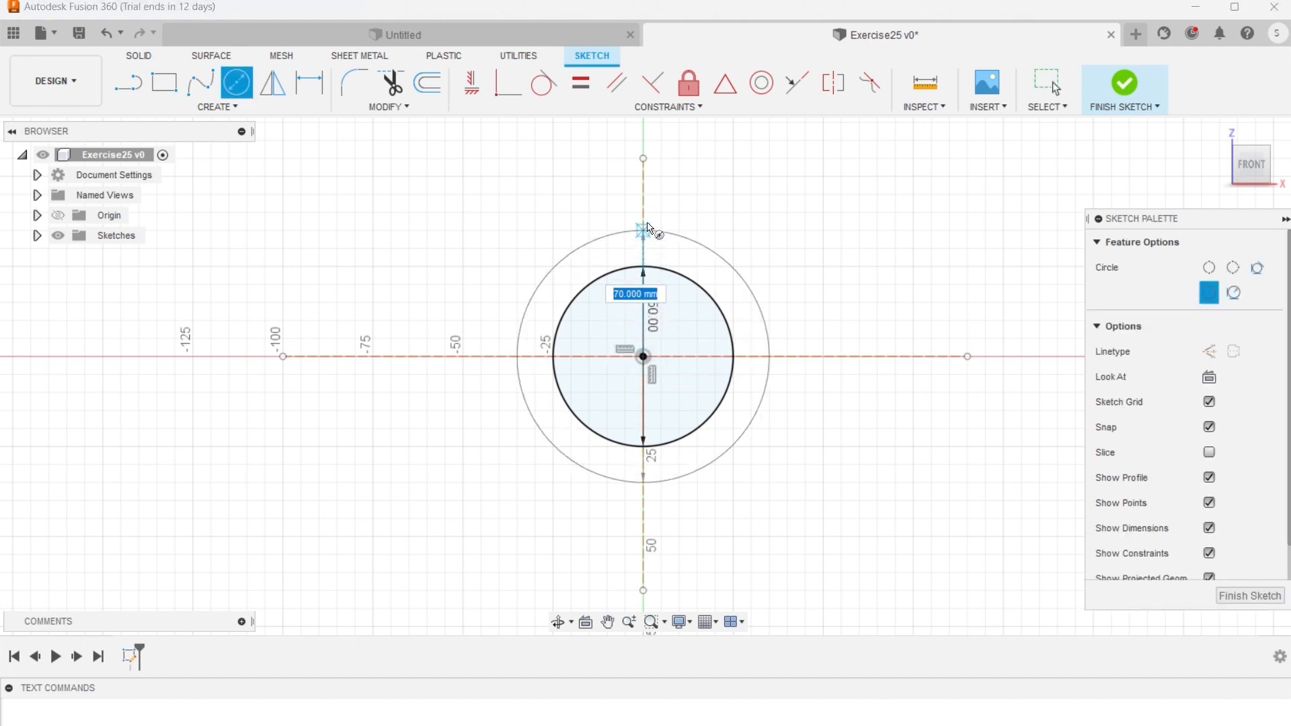
text(1)
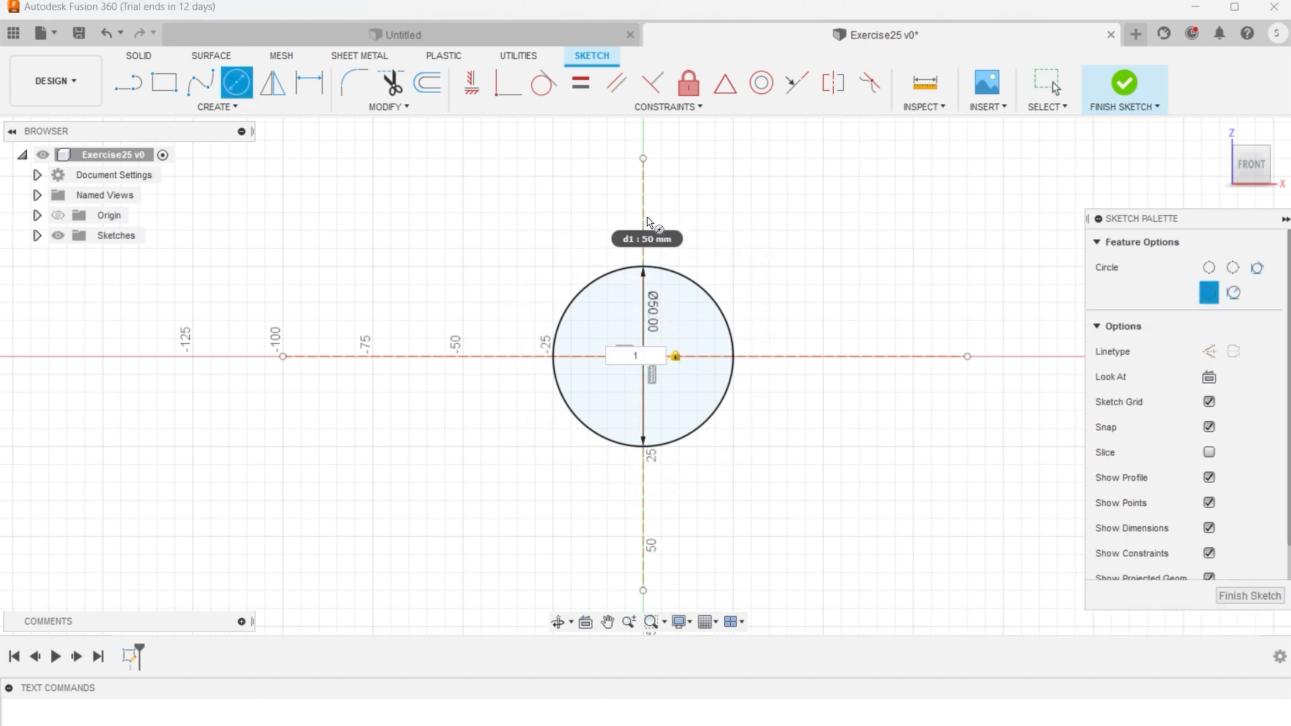
text(00)
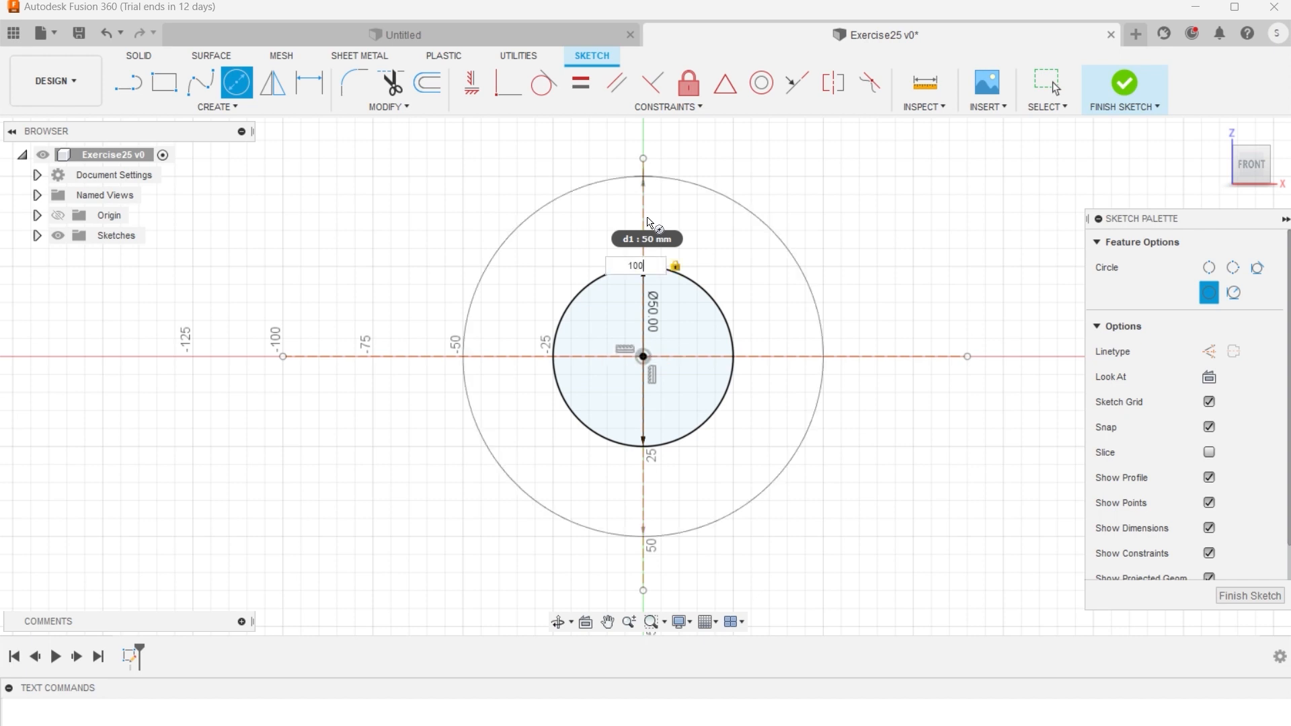
key(Return)
key(Escape)
Extend the lower end of the vertical construction line to about 107 mm below the origin.
scroll(740, 341, down, 3)
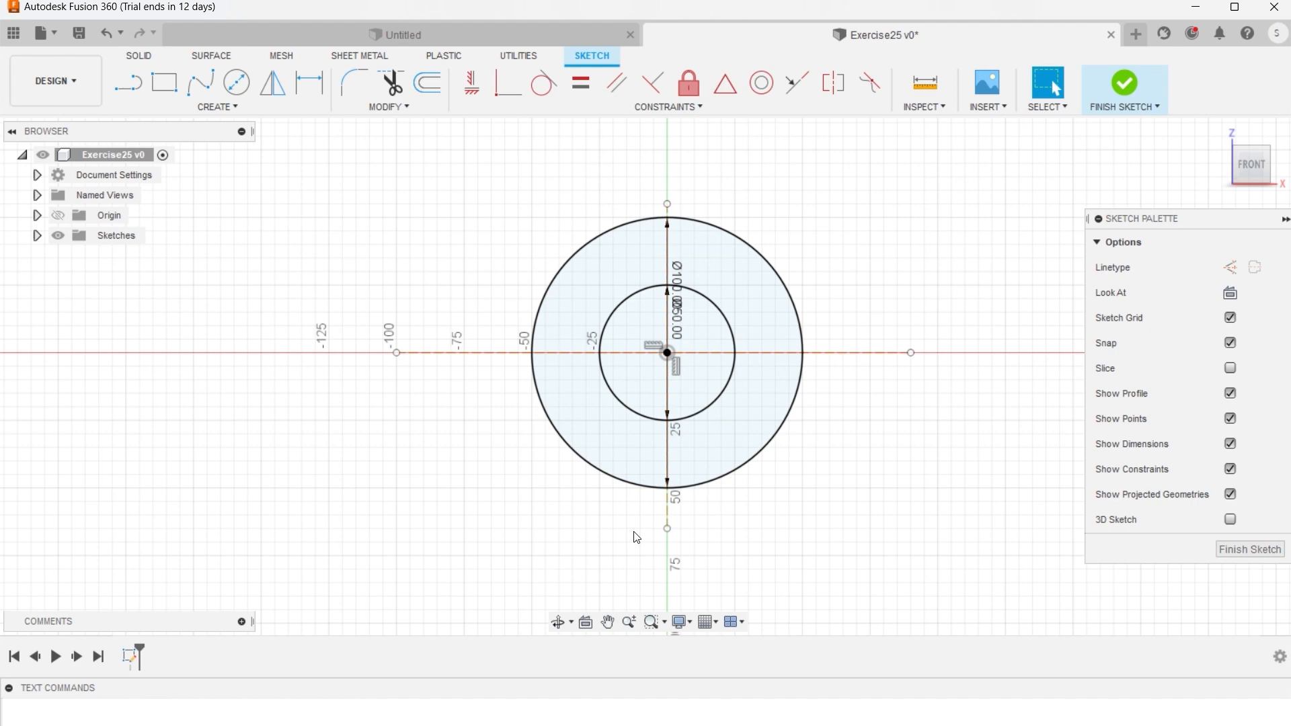
scroll(639, 541, down, 2)
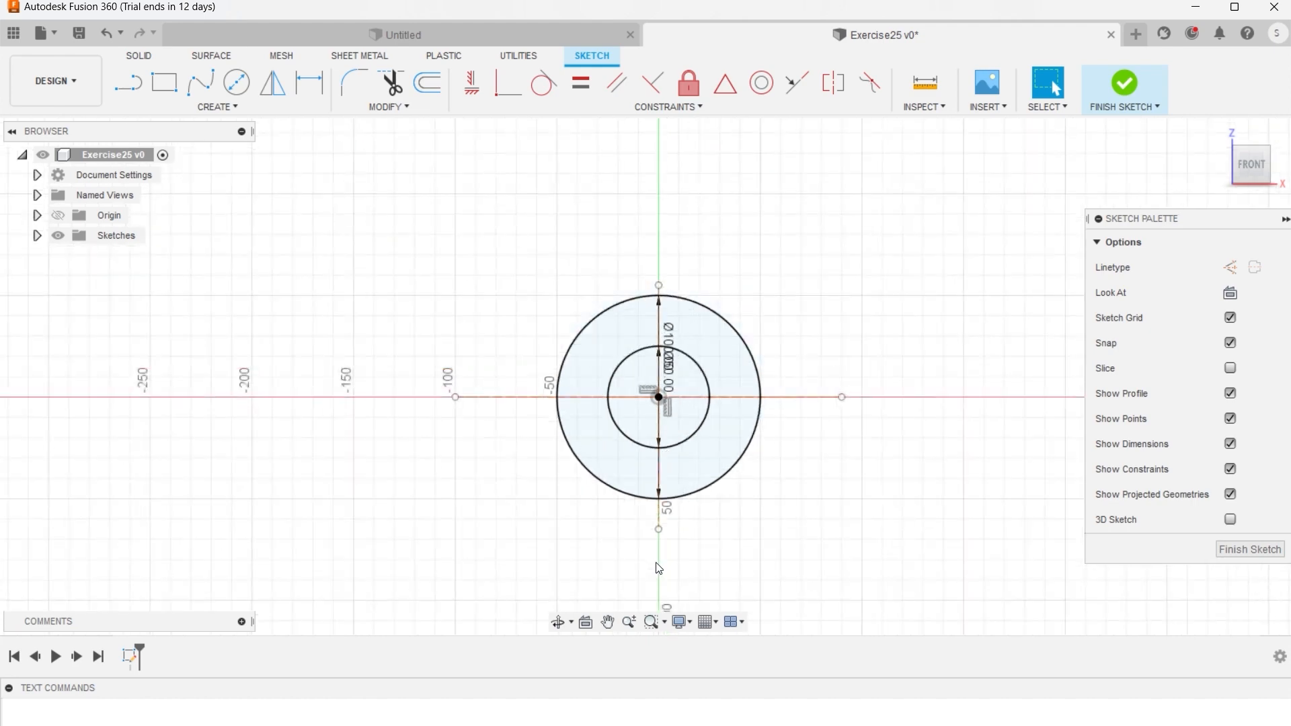
scroll(649, 569, down, 1)
scroll(639, 582, up, 1)
scroll(631, 584, up, 1)
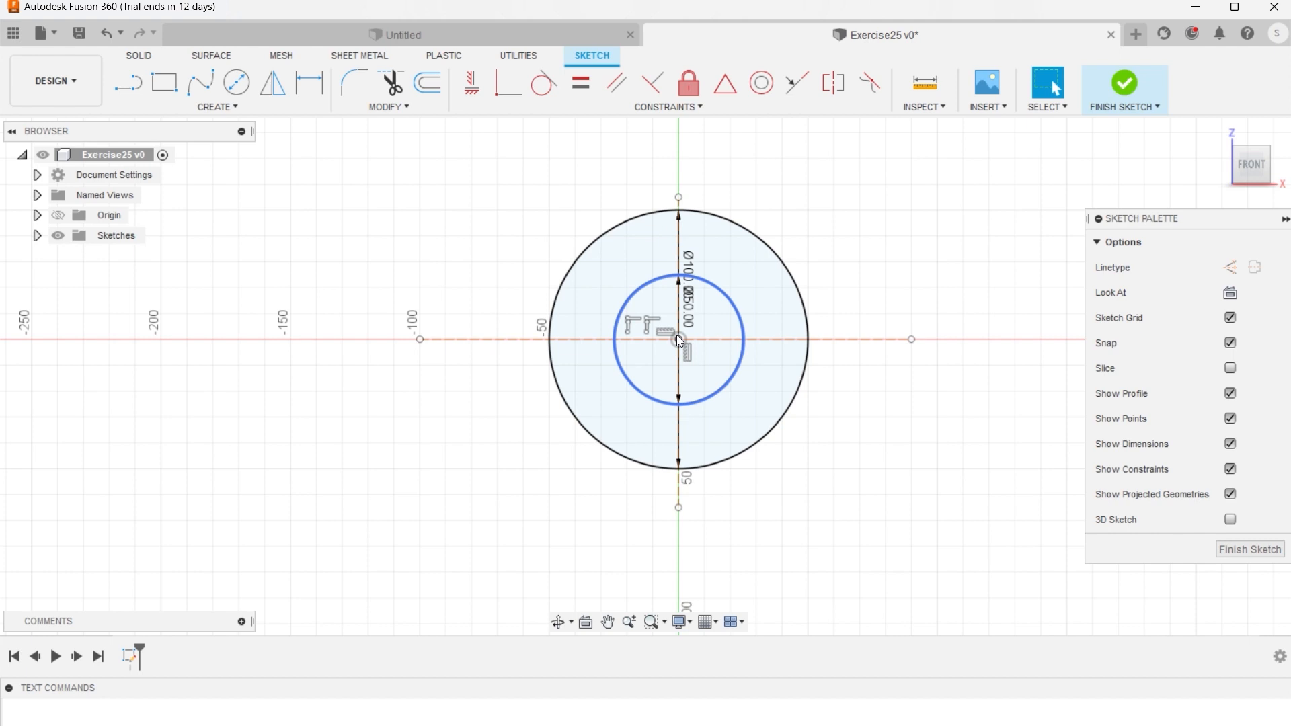
scroll(680, 508, up, 1)
drag(679, 509, 681, 564)
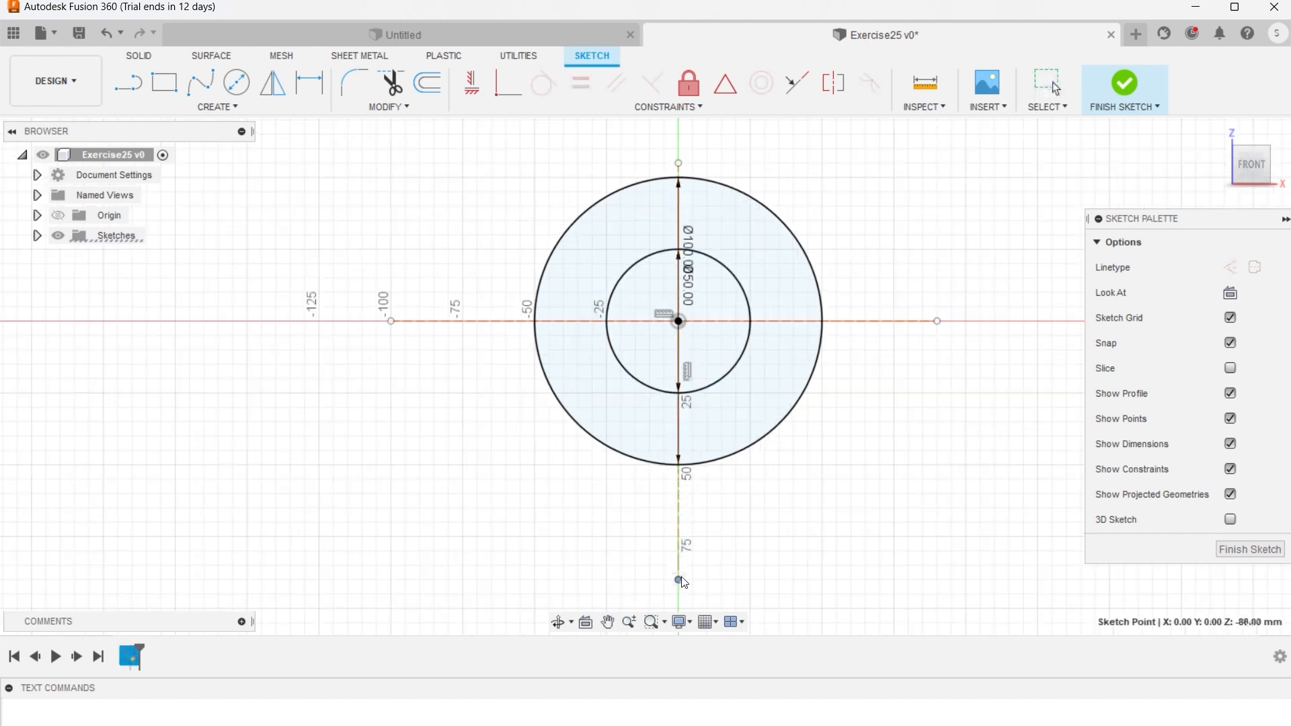
key(Escape)
scroll(744, 535, down, 1)
scroll(742, 542, down, 1)
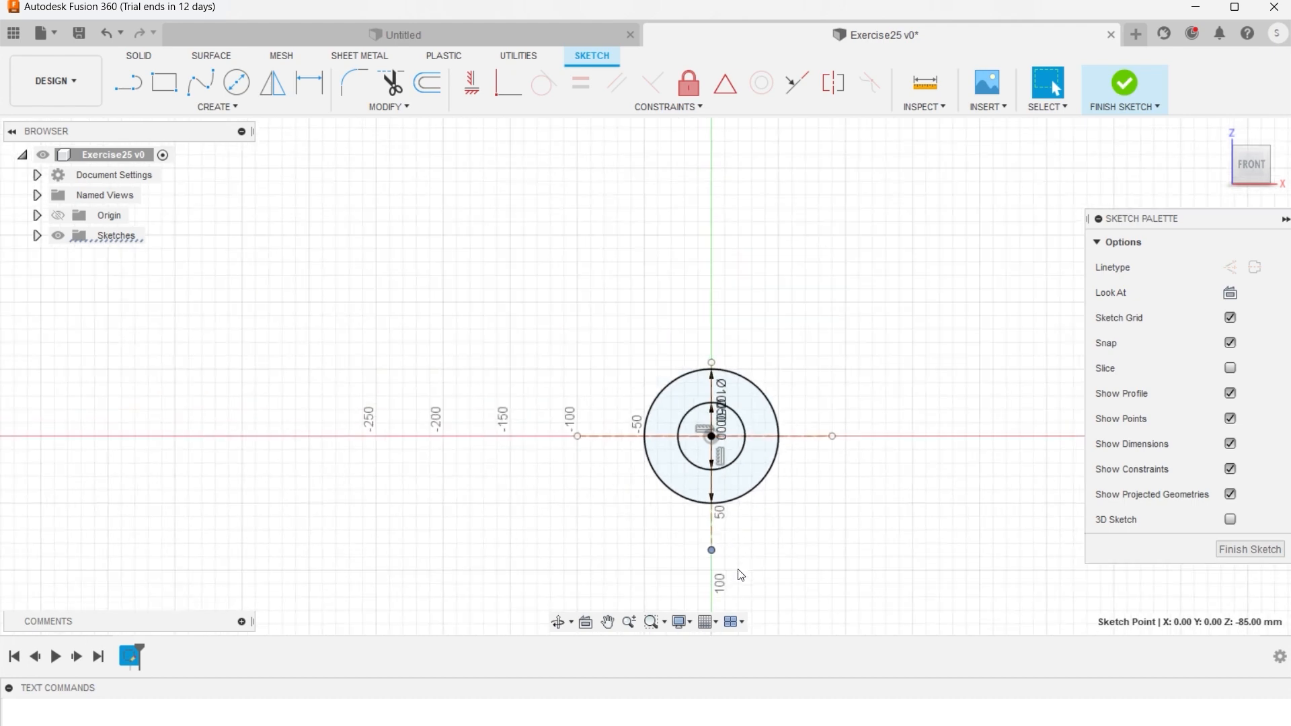
scroll(724, 589, up, 1)
scroll(725, 588, up, 2)
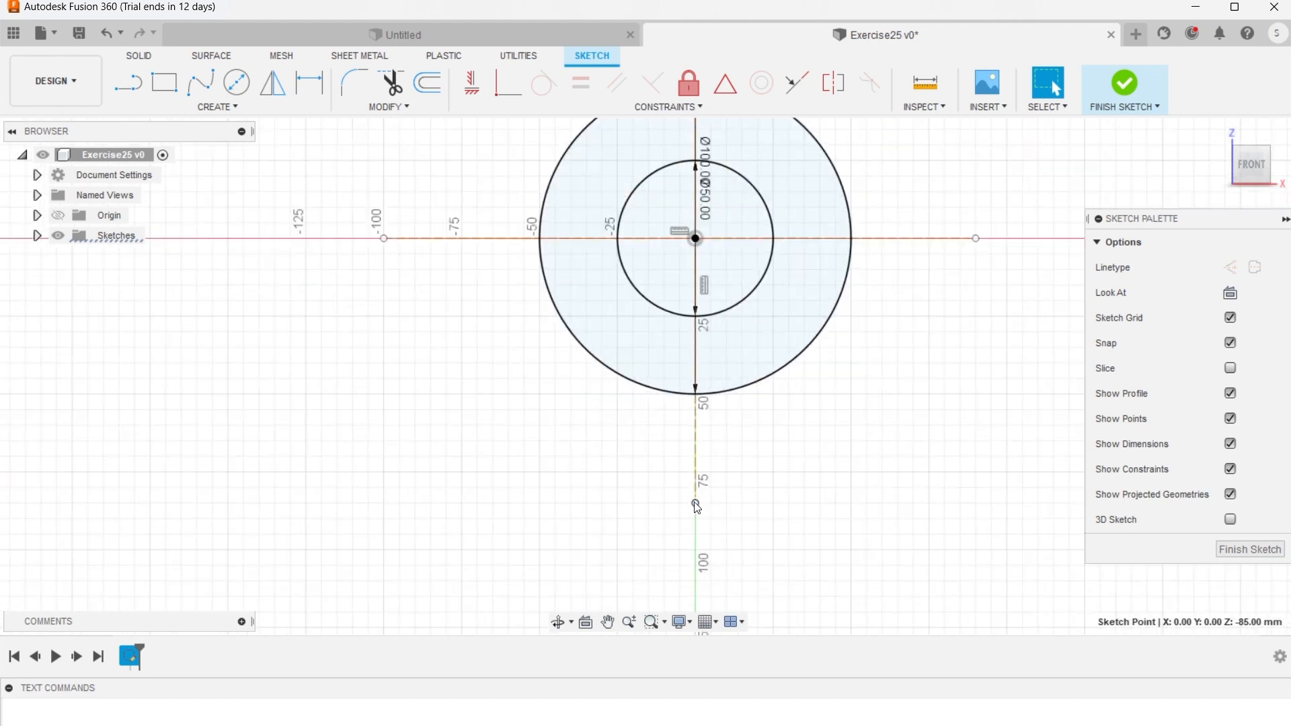
drag(696, 508, 696, 569)
scroll(759, 535, down, 1)
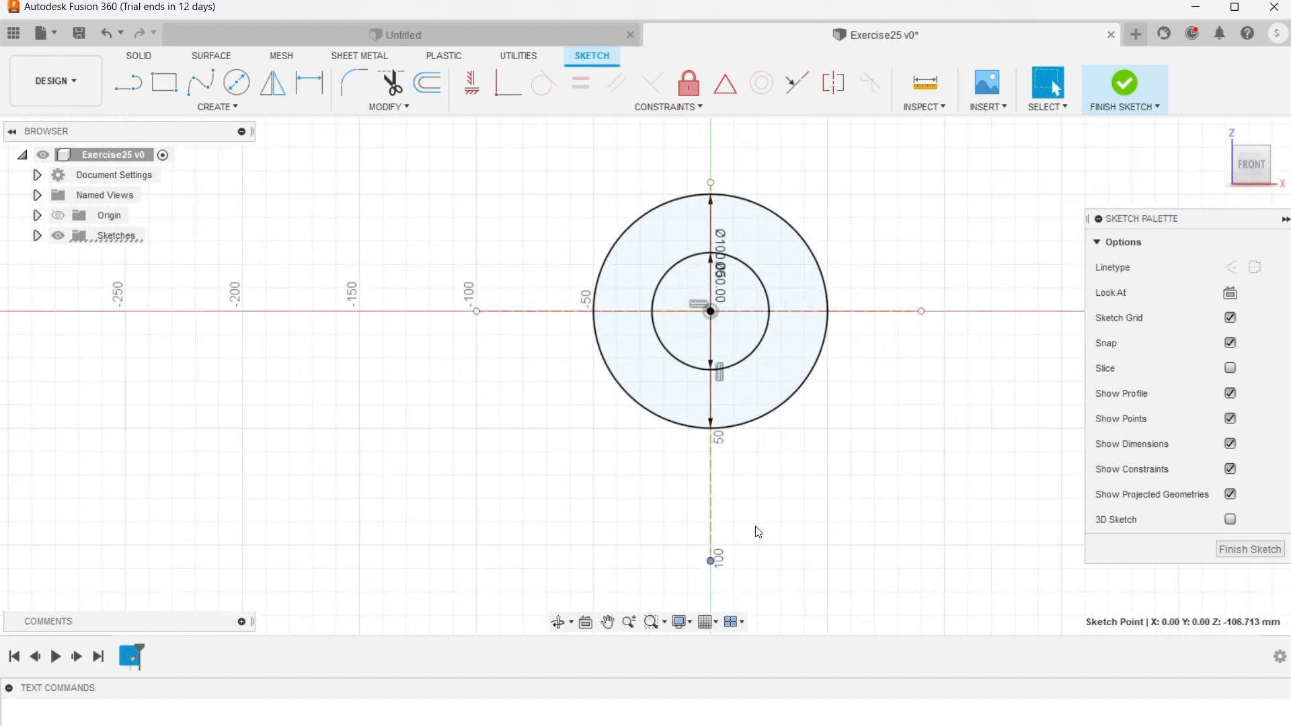
scroll(758, 533, down, 1)
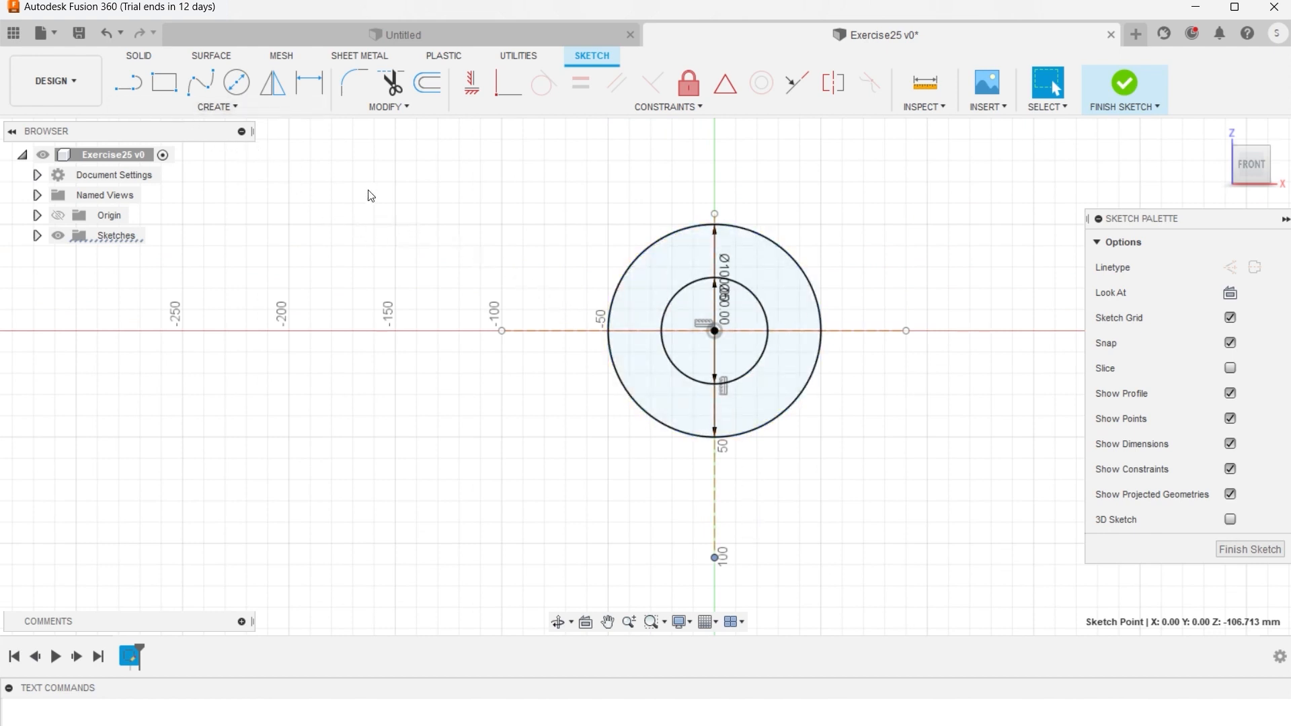
Draw a horizontal line about 80 mm leftward from the vertical construction line's lower end, continued by a 33.3 mm vertical line upward.
key(l)
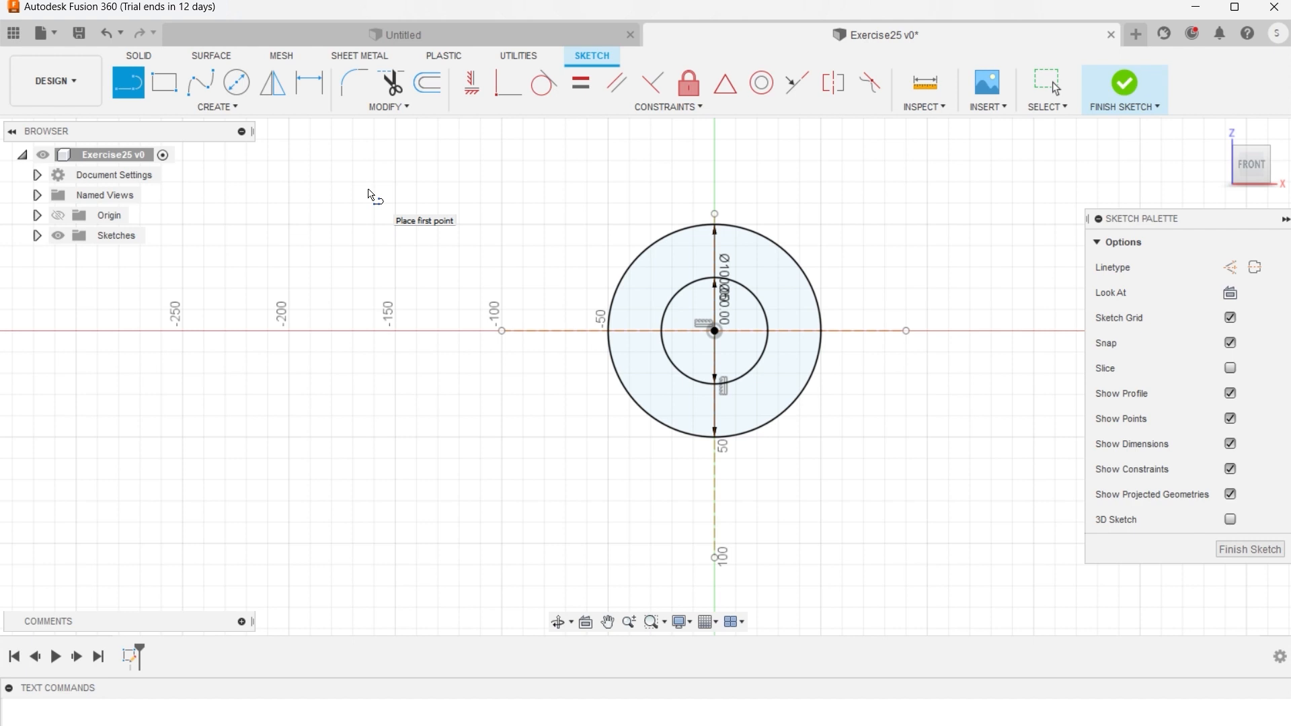
drag(715, 557, 545, 556)
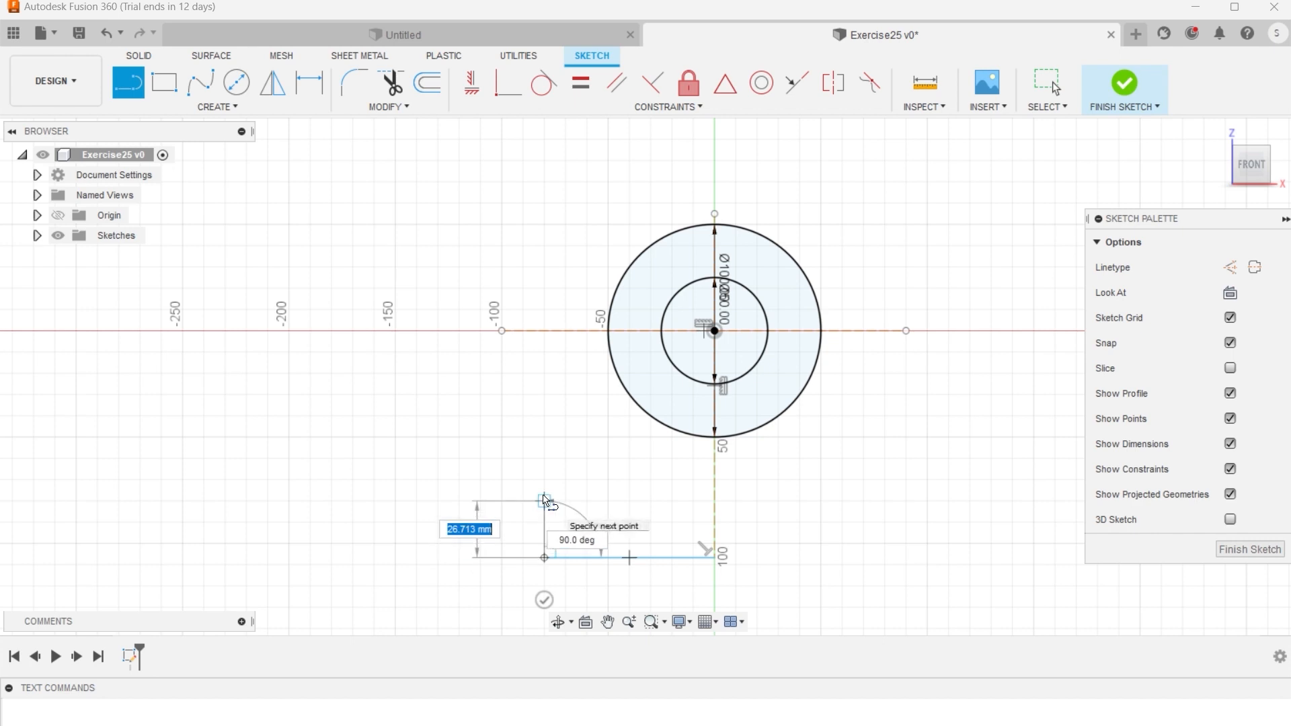
text(33.3)
key(Return)
key(Escape)
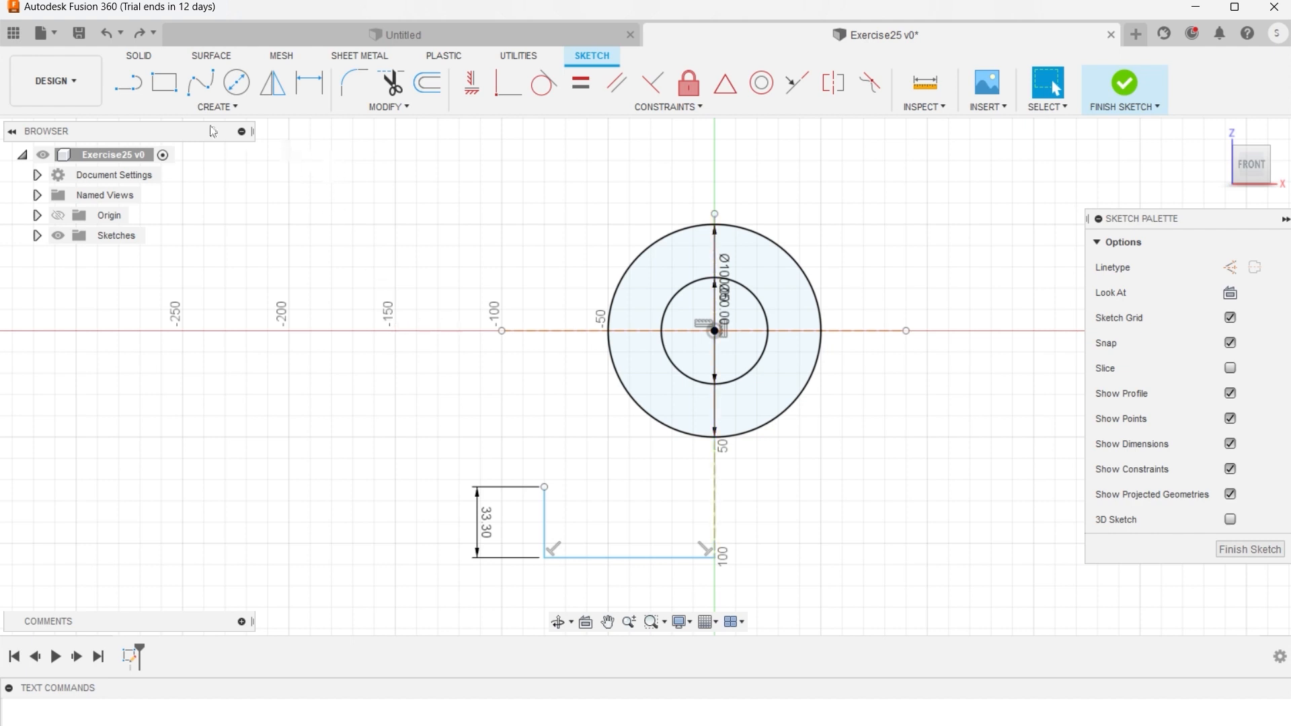
Draw a 33.3 mm vertical line upward from the base line's right end, along the vertical construction line.
click(127, 82)
click(714, 558)
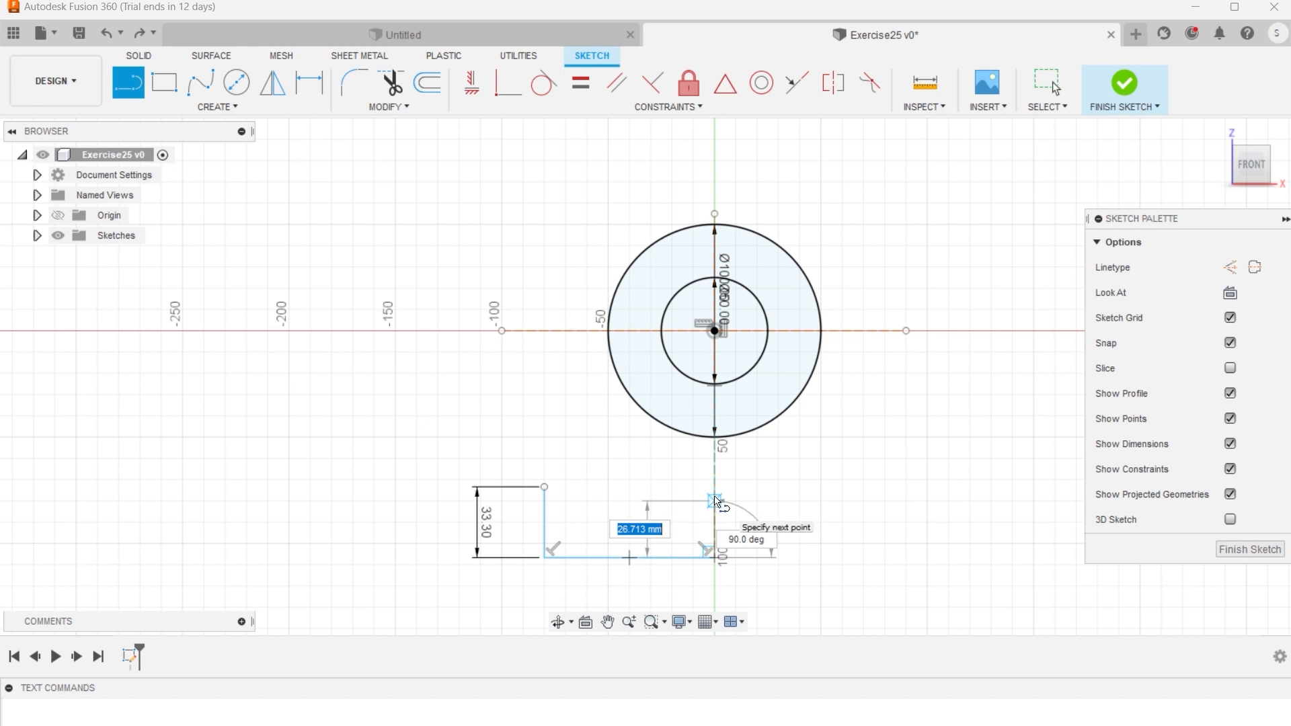
text(33.3)
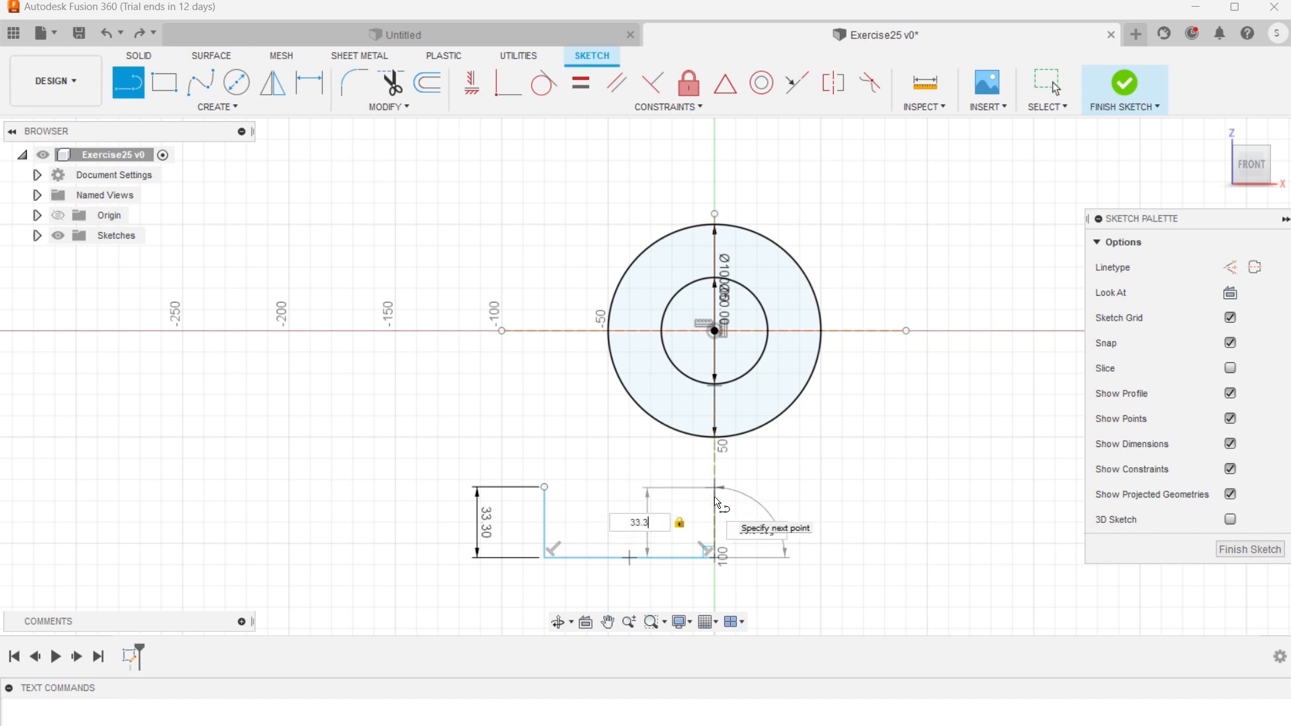
key(Return)
key(Escape)
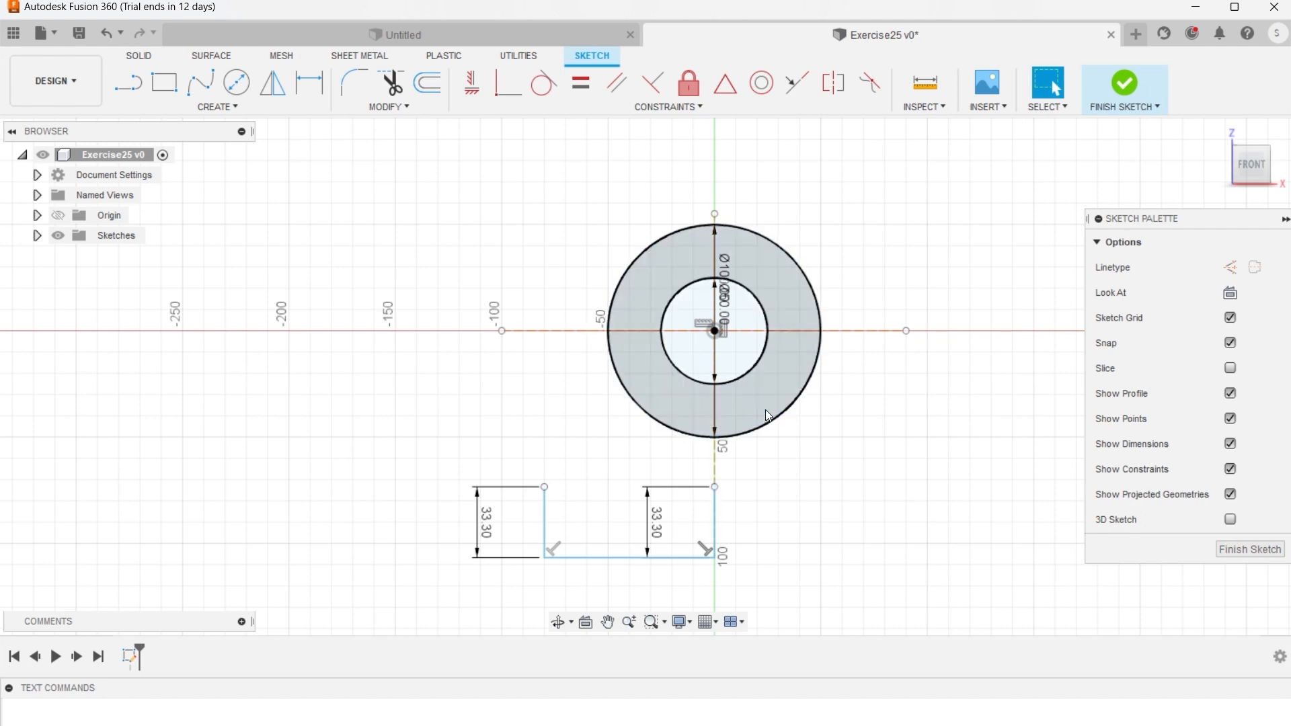
Draw a 3-point arc from the left vertical line's upper end to the left side of the 100 mm circle, bulging outward.
click(238, 107)
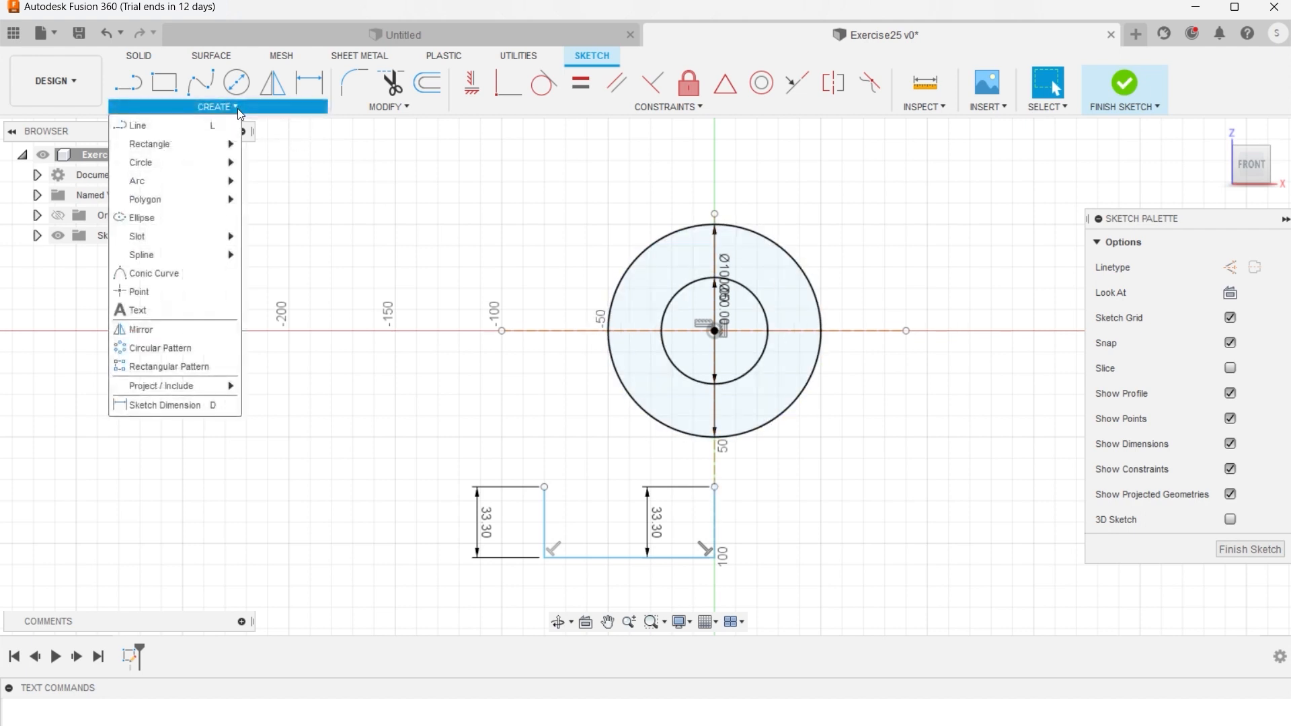
mouse_move(185, 181)
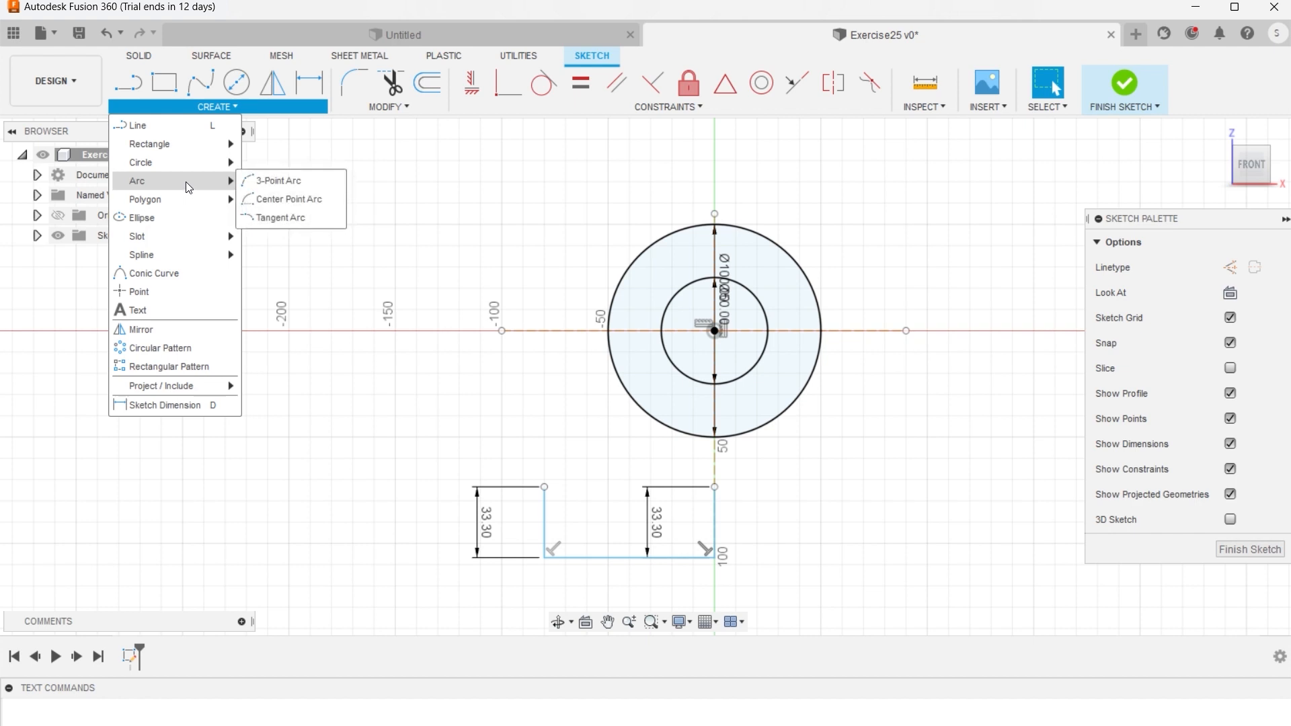
click(296, 180)
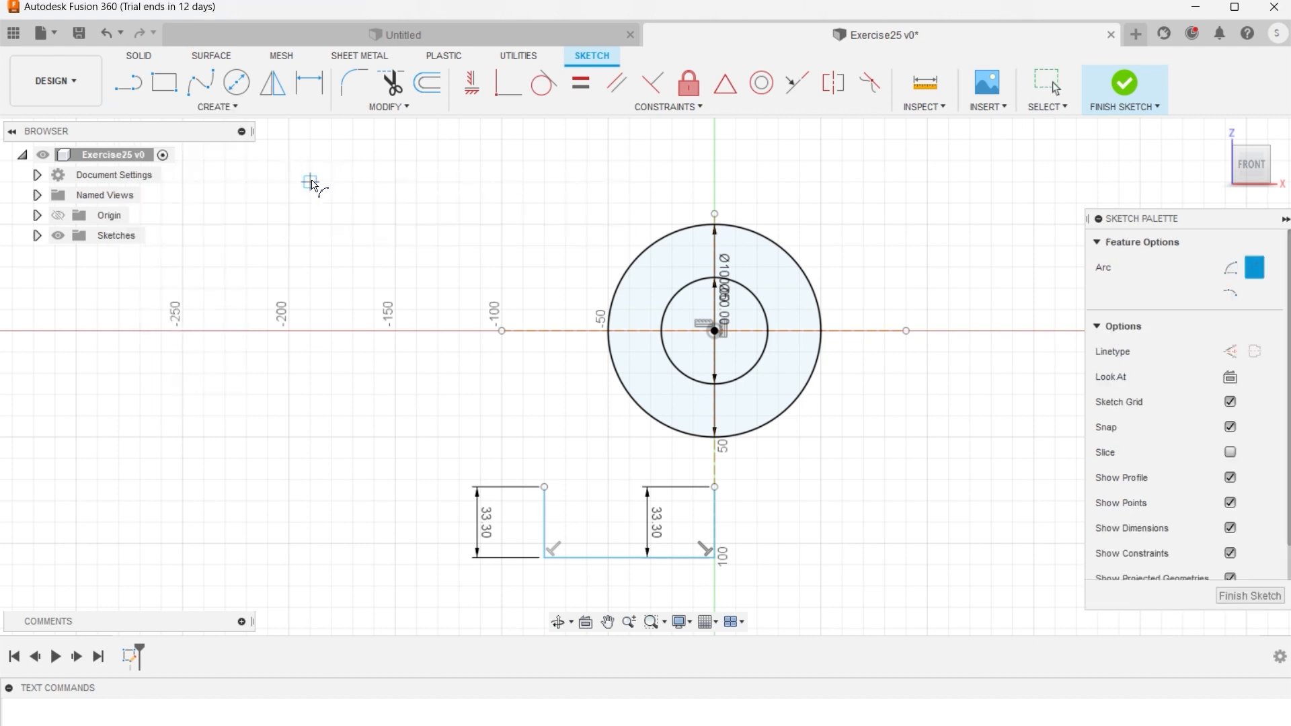
click(546, 488)
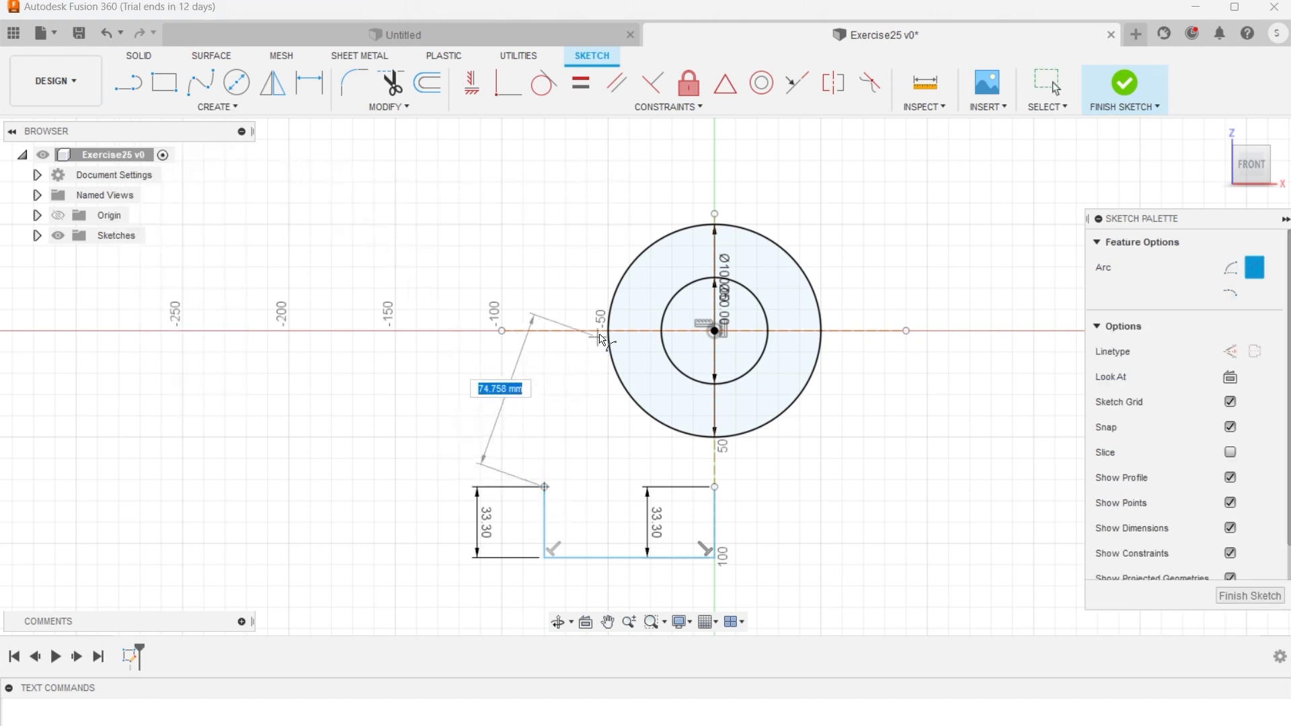
click(614, 295)
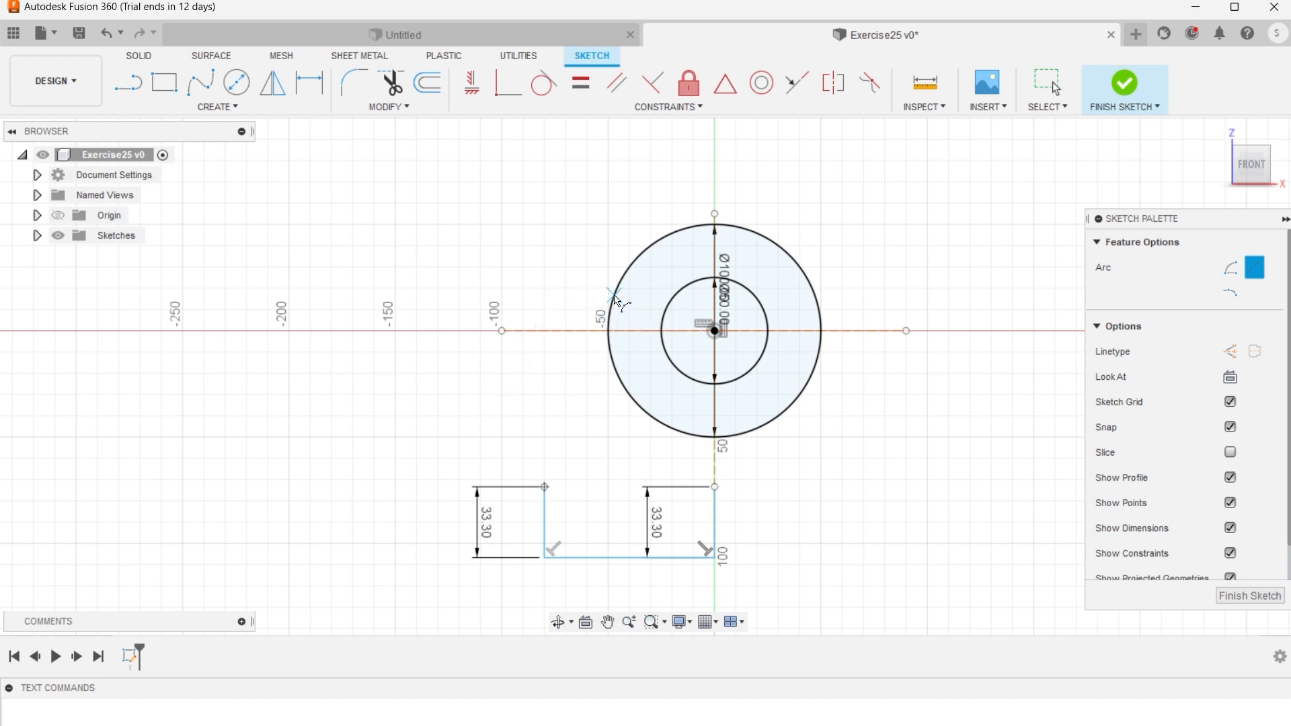
click(583, 338)
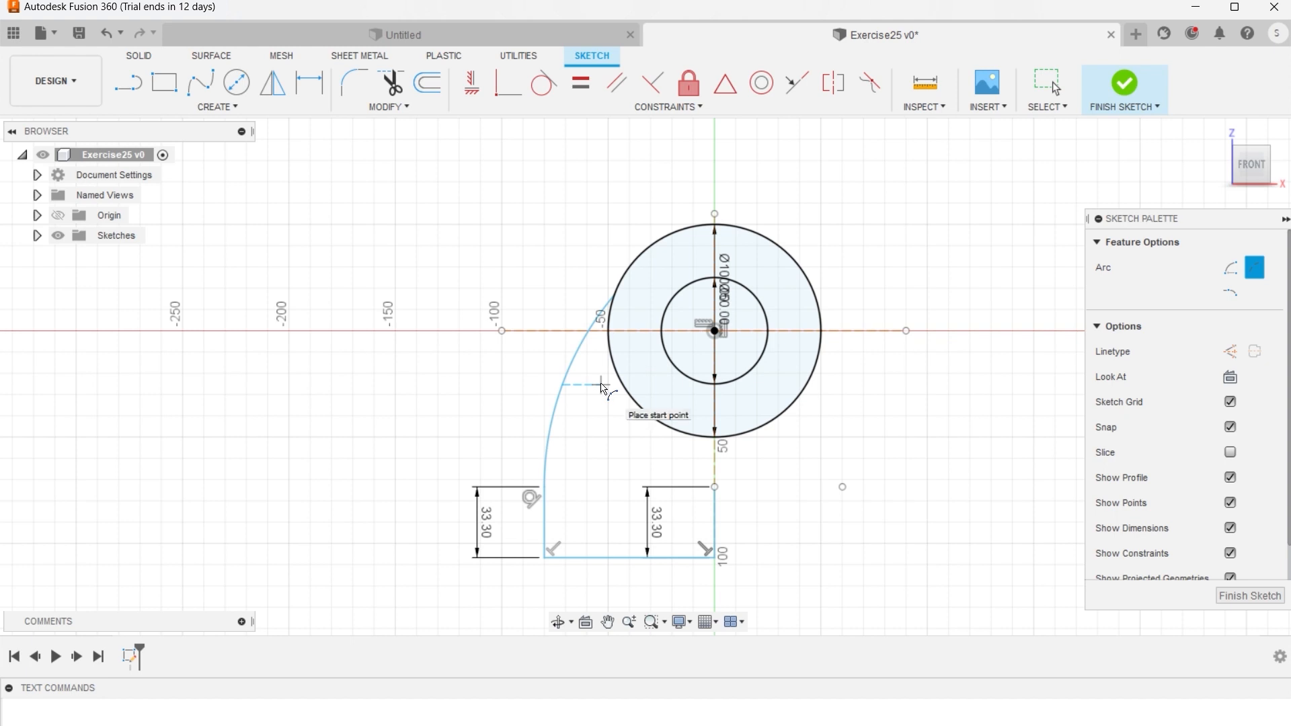
Draw a 3-point arc from the right vertical line's upper end to the lower-right side of the 100 mm circle.
click(714, 485)
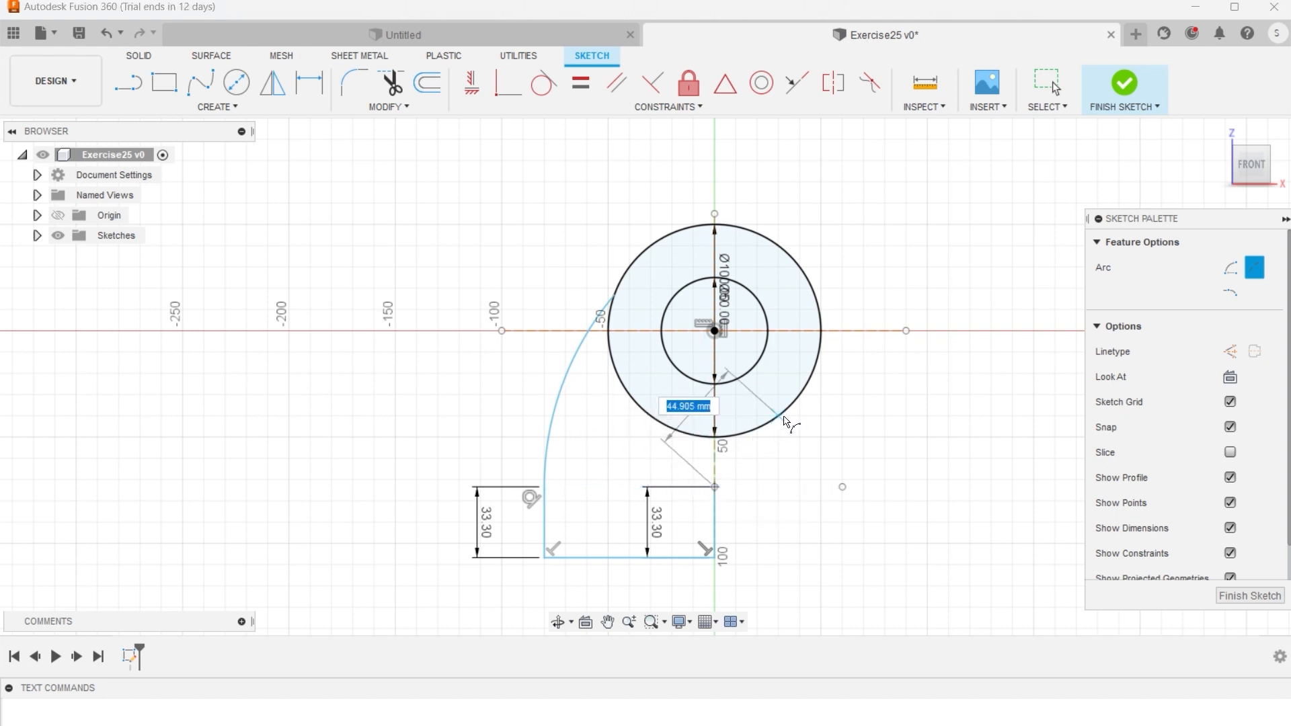
click(765, 429)
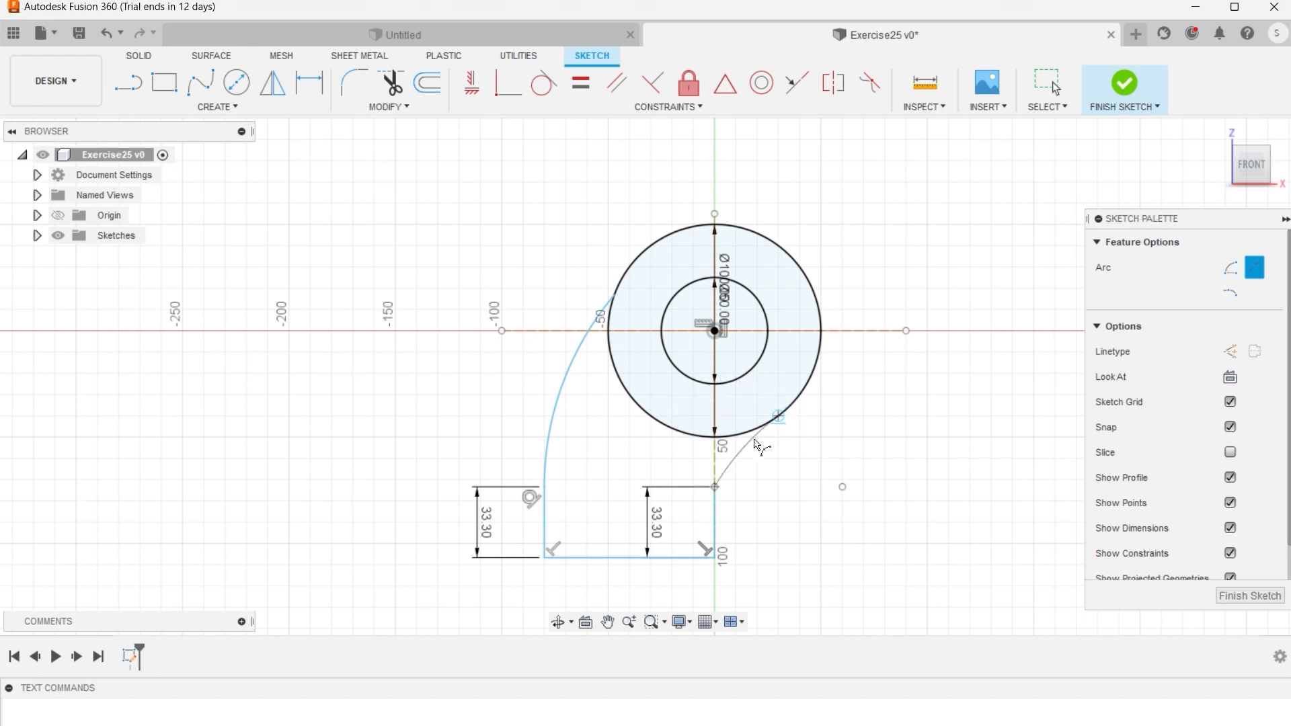
click(740, 459)
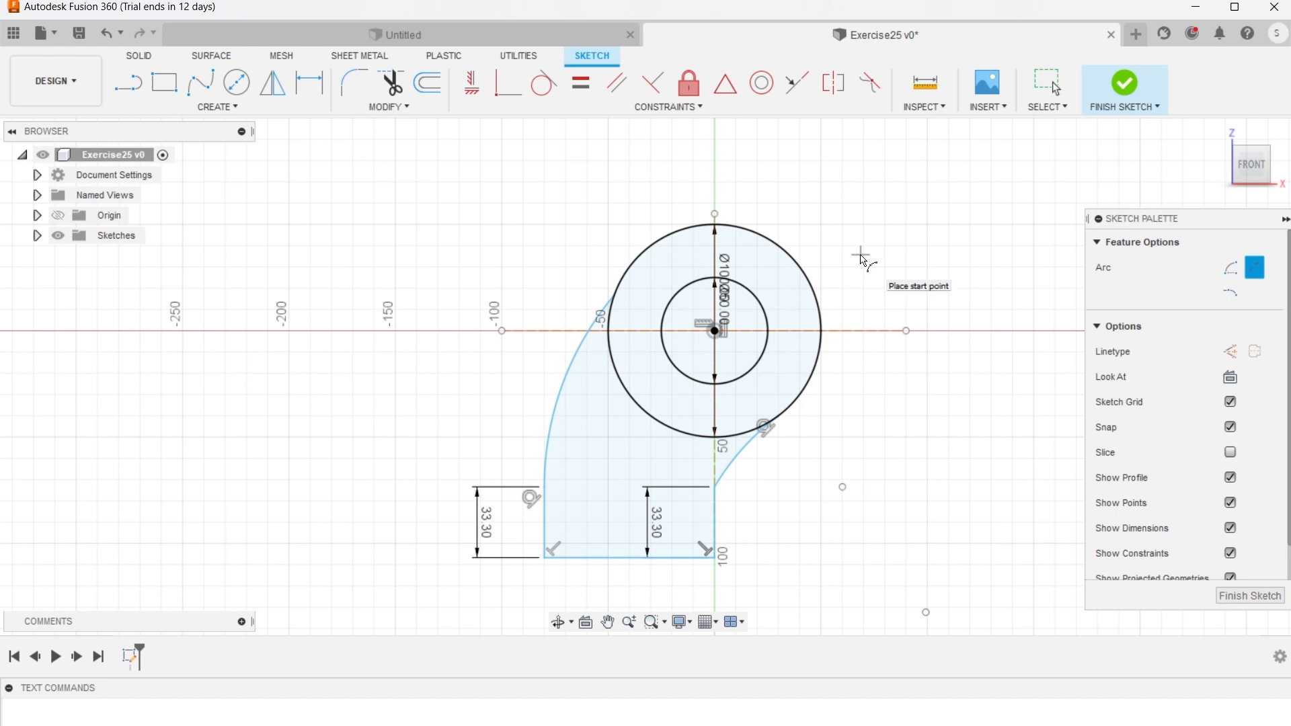
Dimension the distance from the origin to the base line's right end as 120 mm.
key(d)
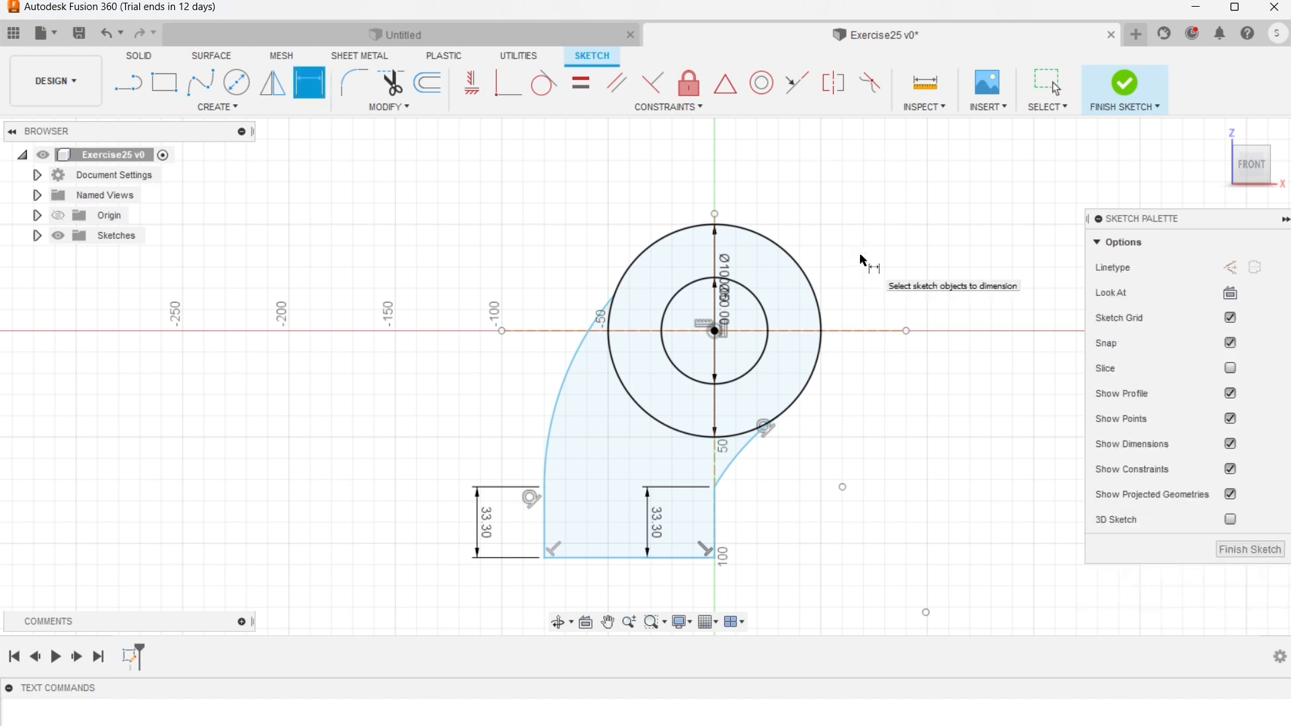
click(716, 332)
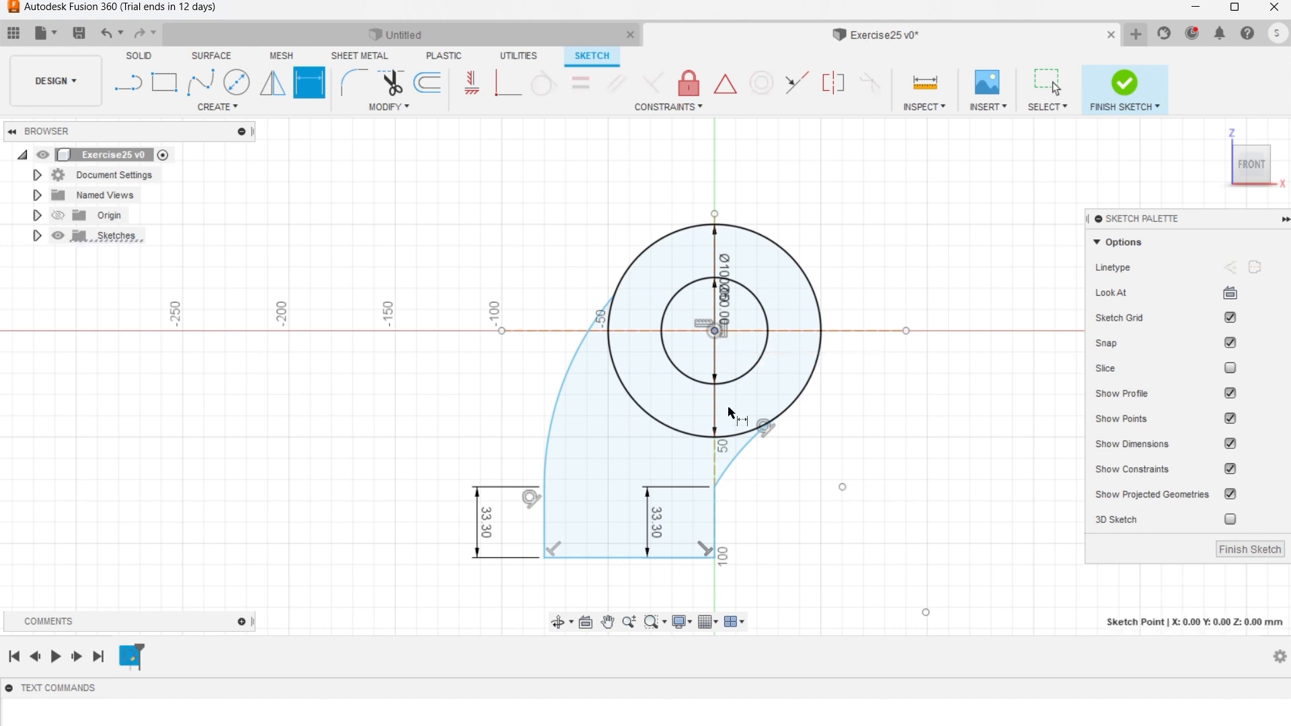
click(720, 560)
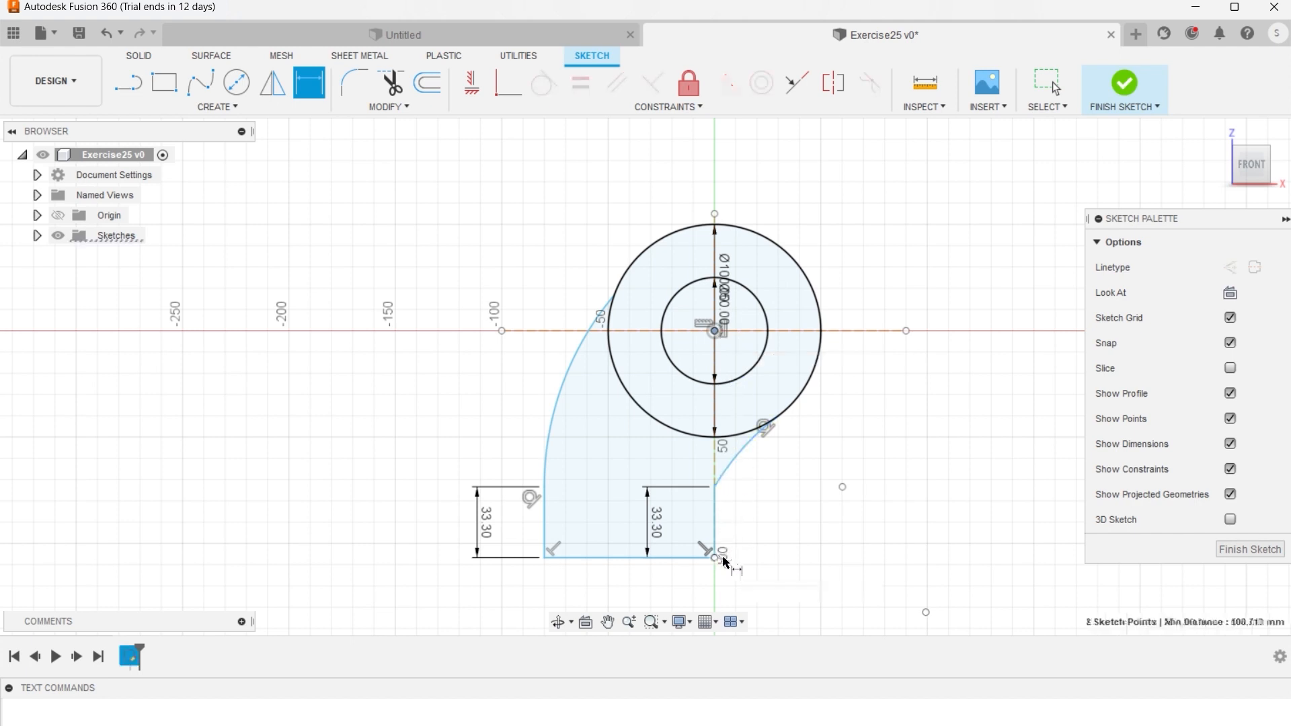
click(900, 509)
text(1)
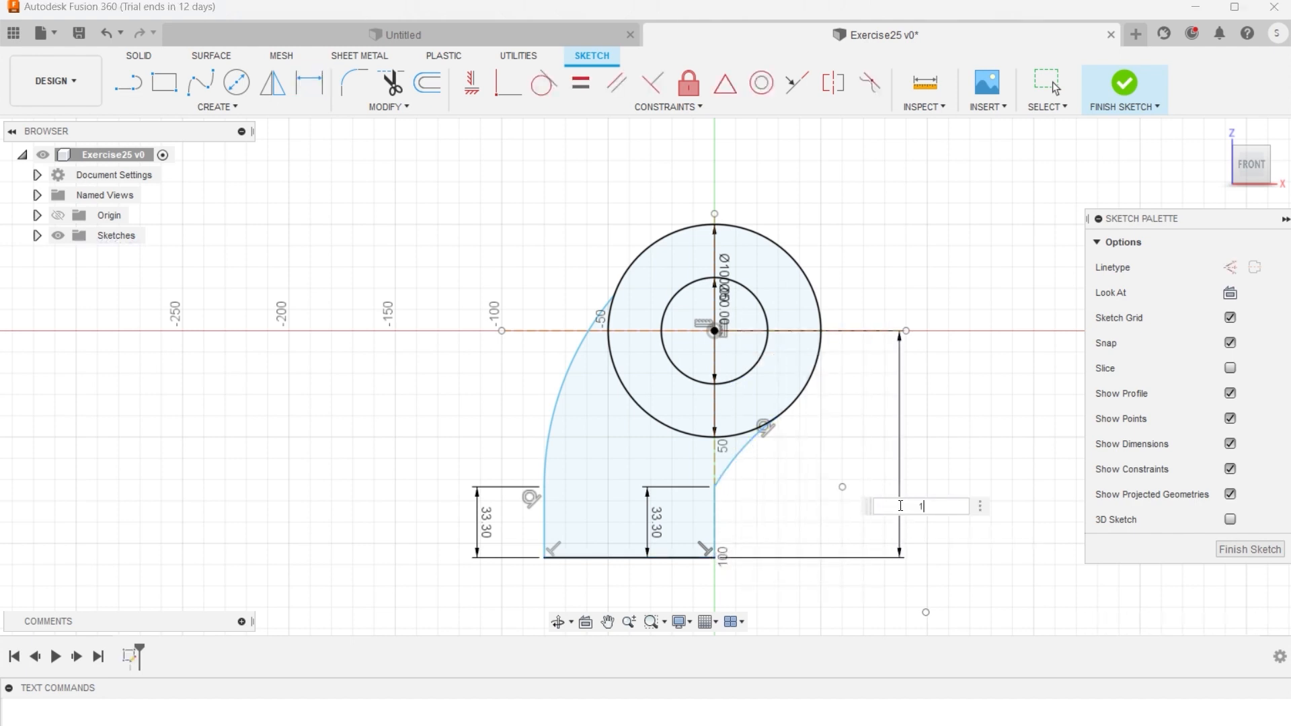
text(20)
key(Return)
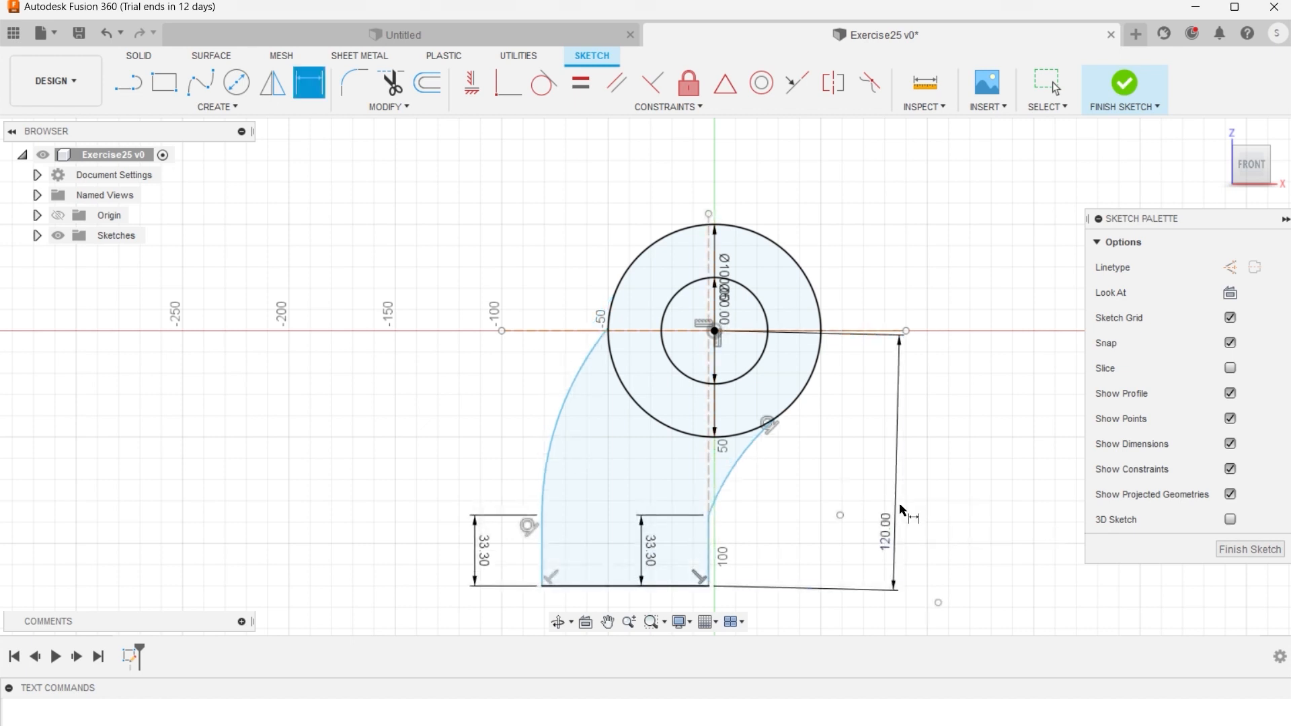
scroll(729, 350, up, 3)
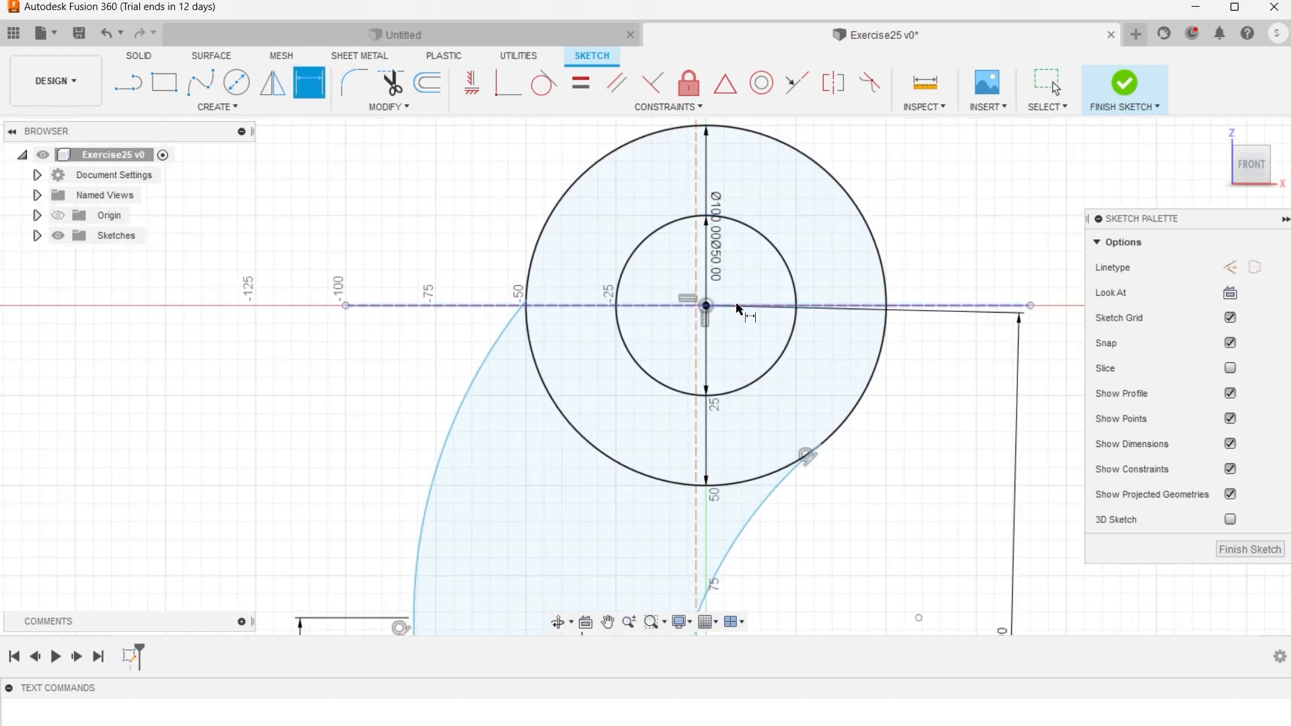
scroll(738, 309, down, 3)
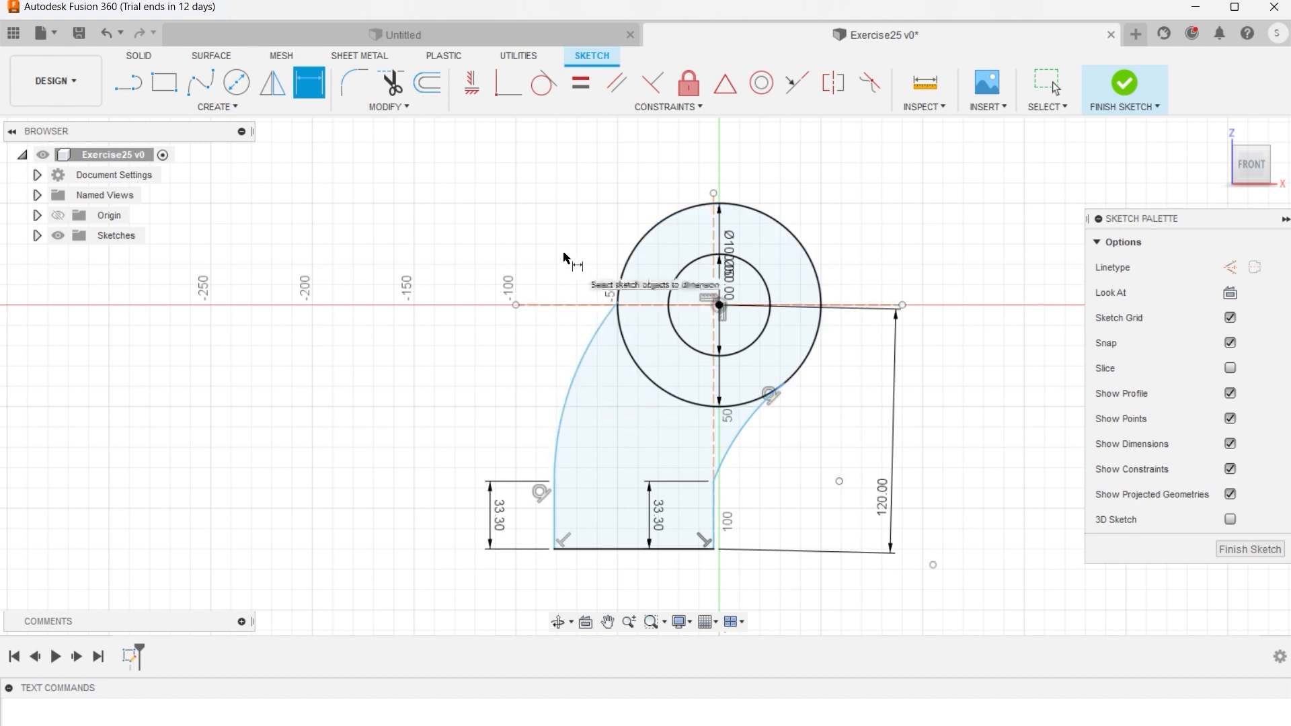
key(Escape)
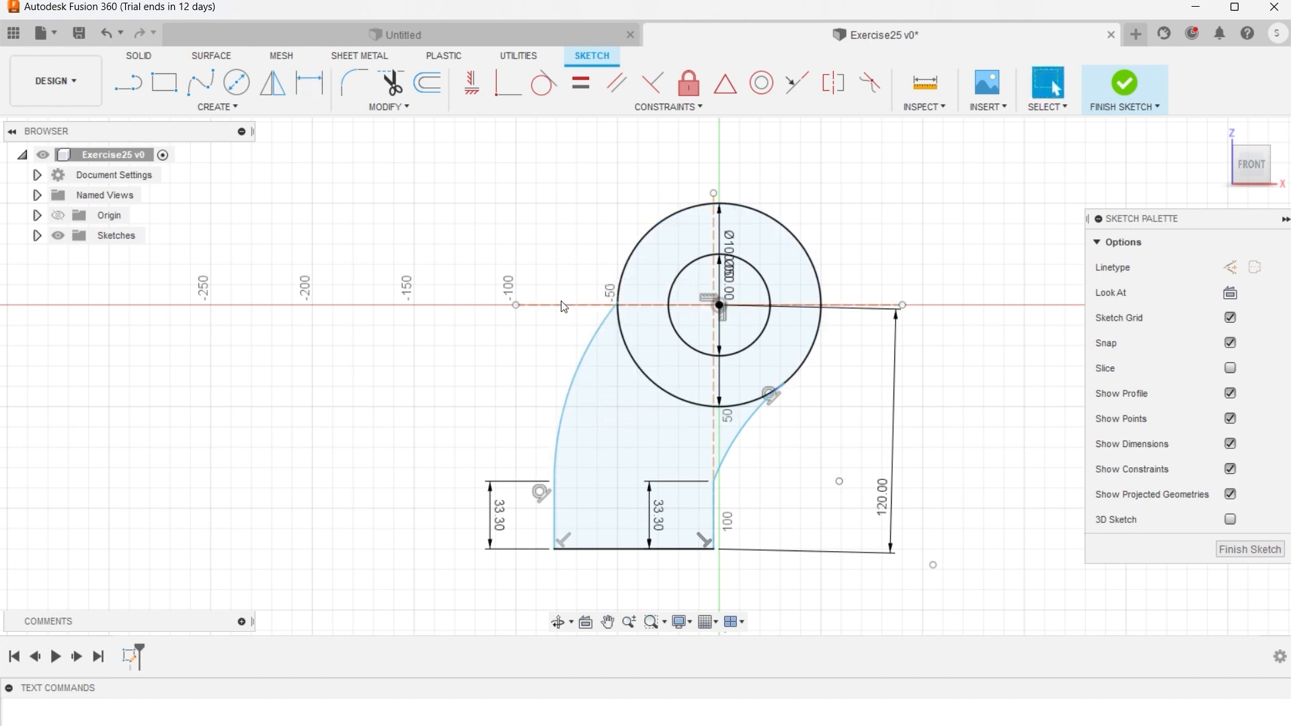
Make the left arc tangent to the 100 mm circle and the right arc tangent to the right vertical line.
click(580, 369)
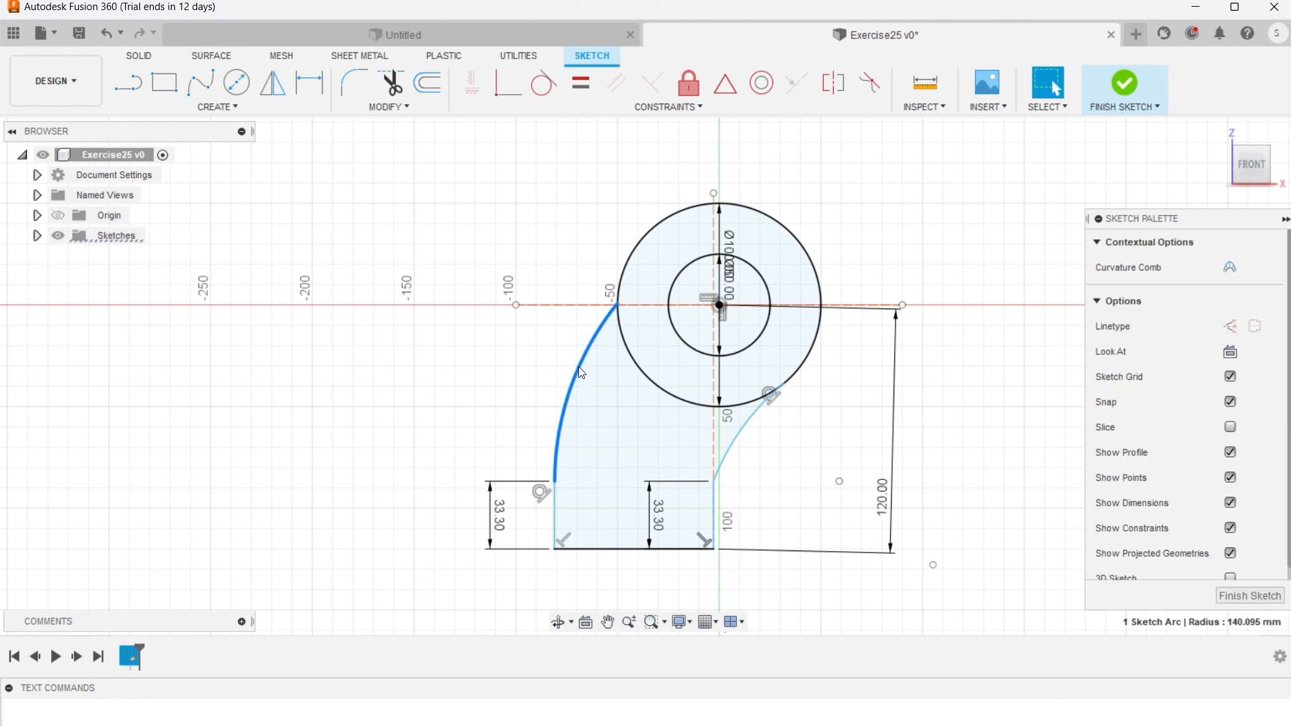
click(625, 280)
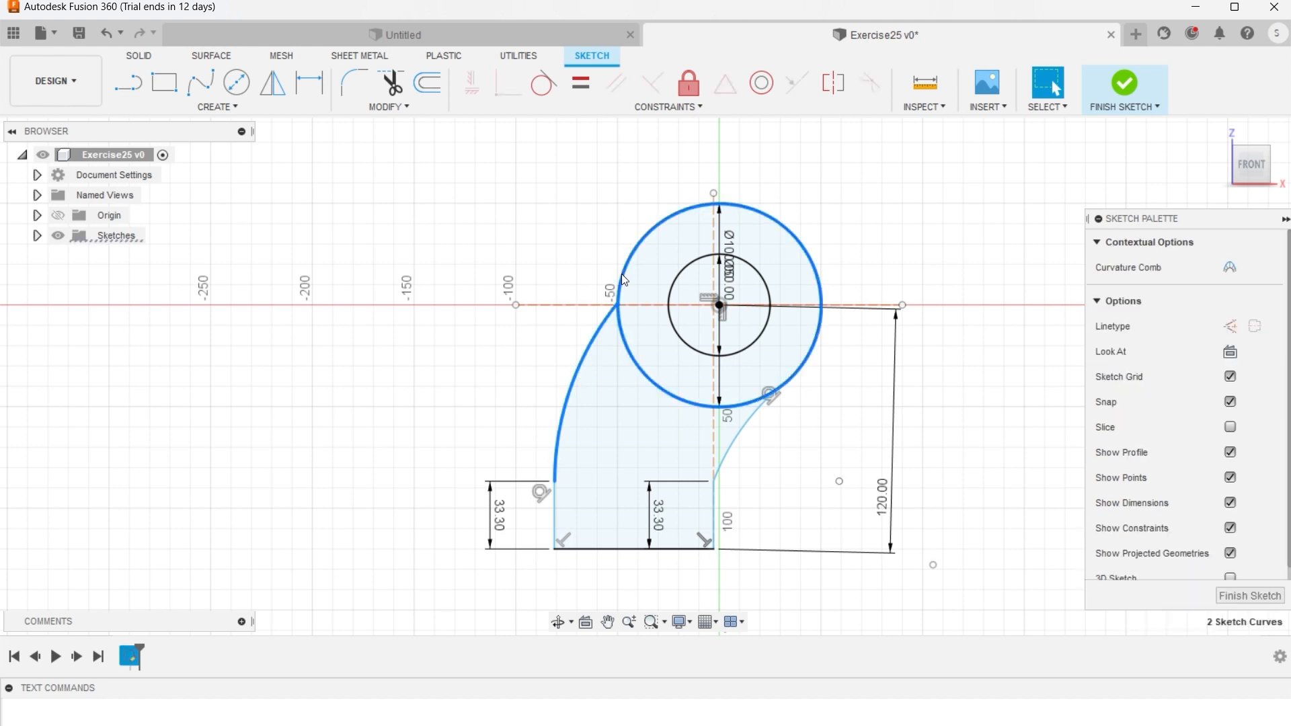
click(547, 87)
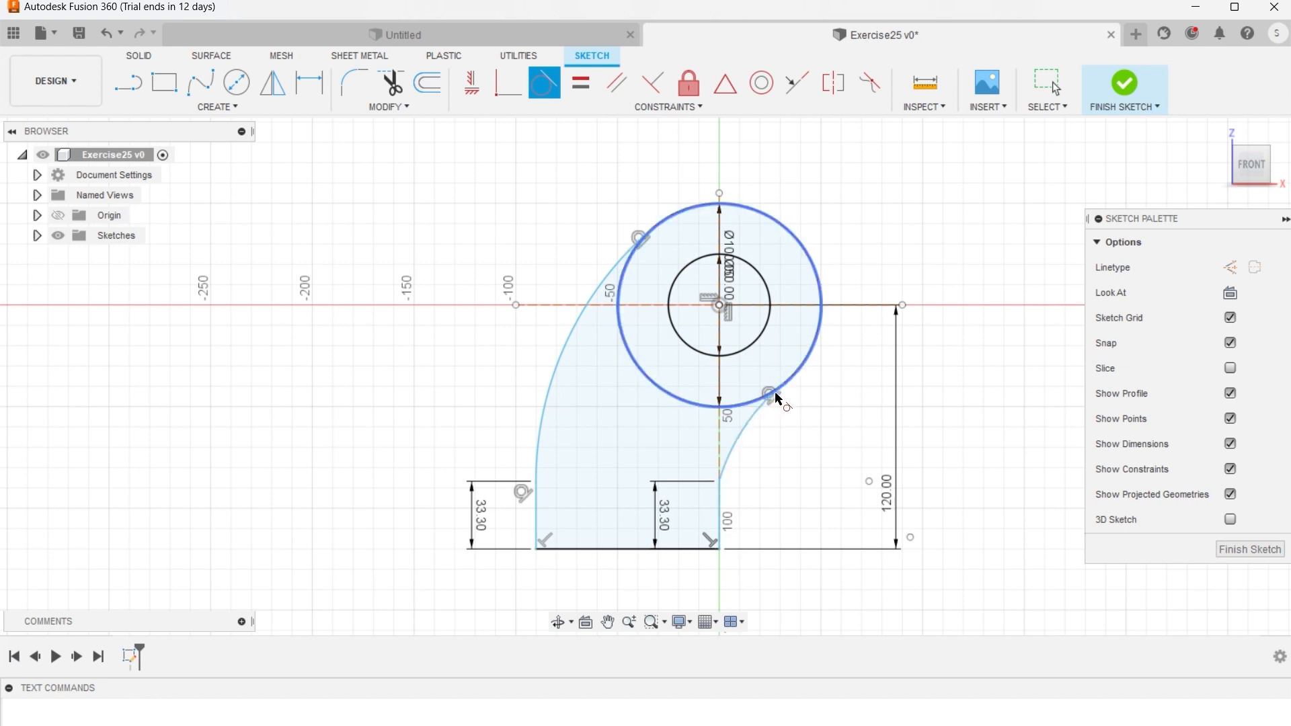
click(745, 444)
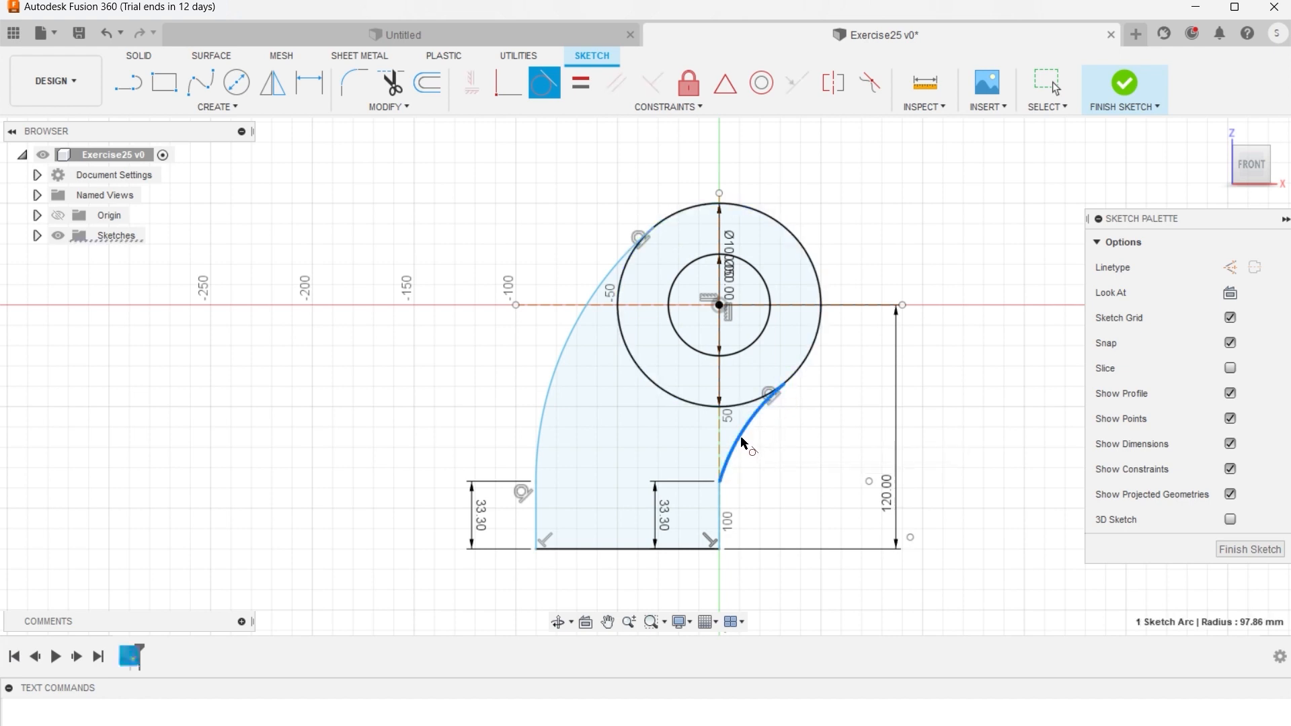
click(720, 504)
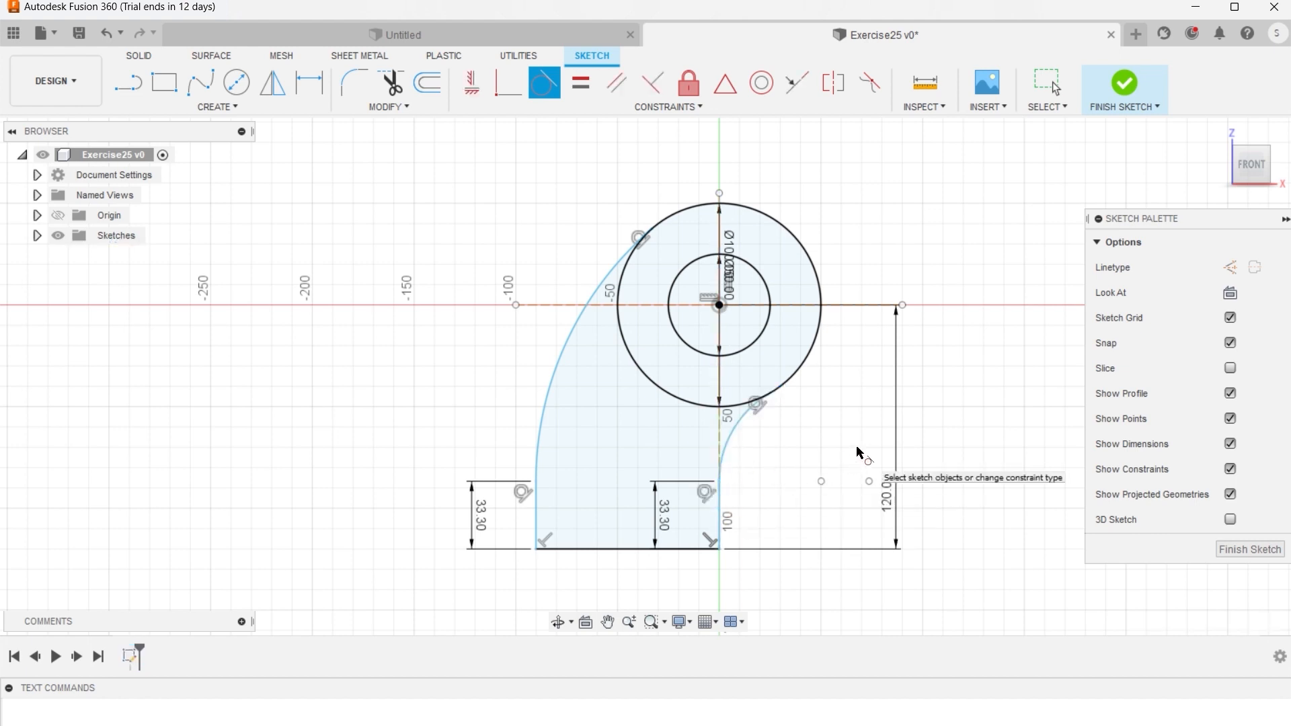
Dimension the horizontal base line's length as 96 mm.
key(d)
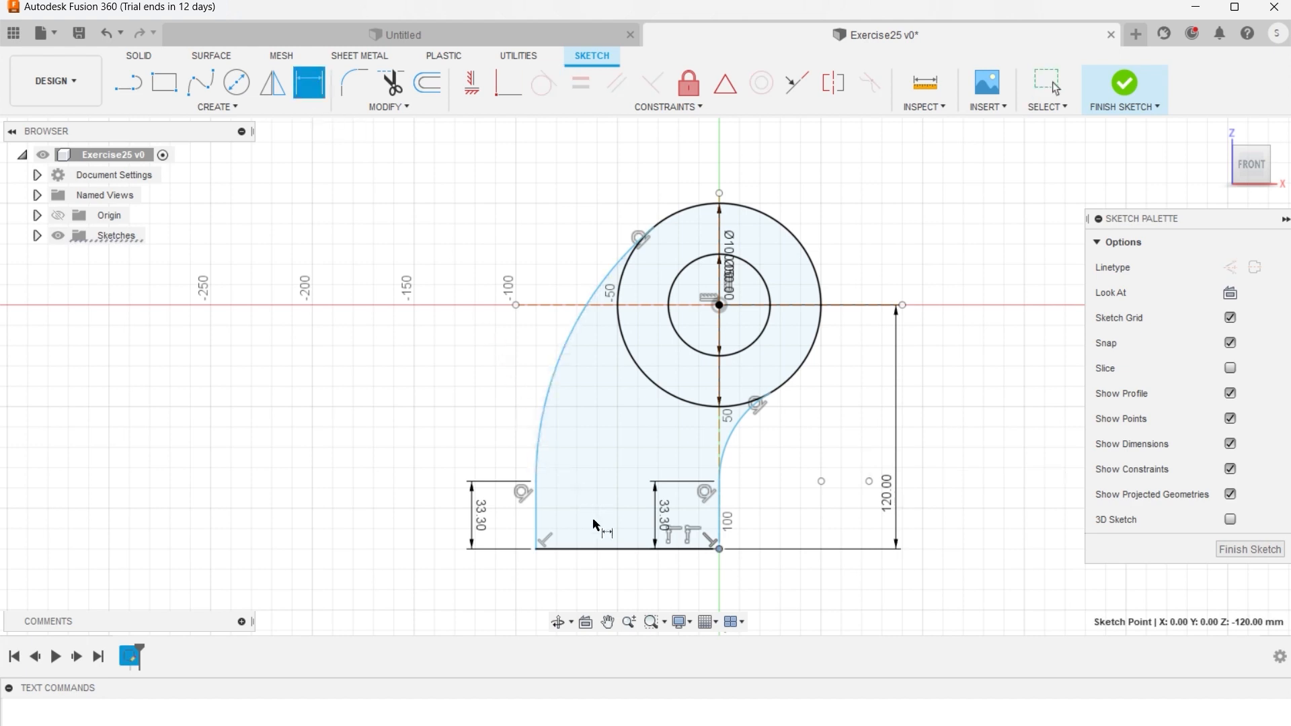
click(610, 555)
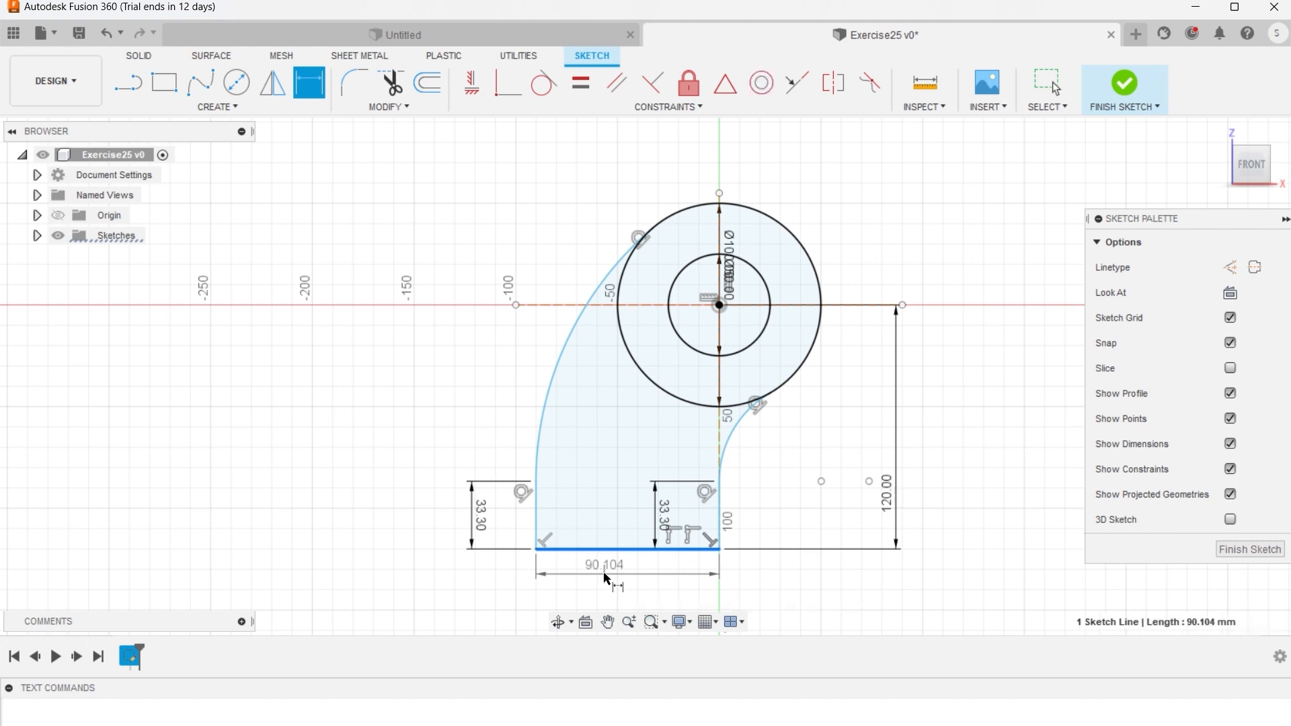
click(607, 579)
text(96)
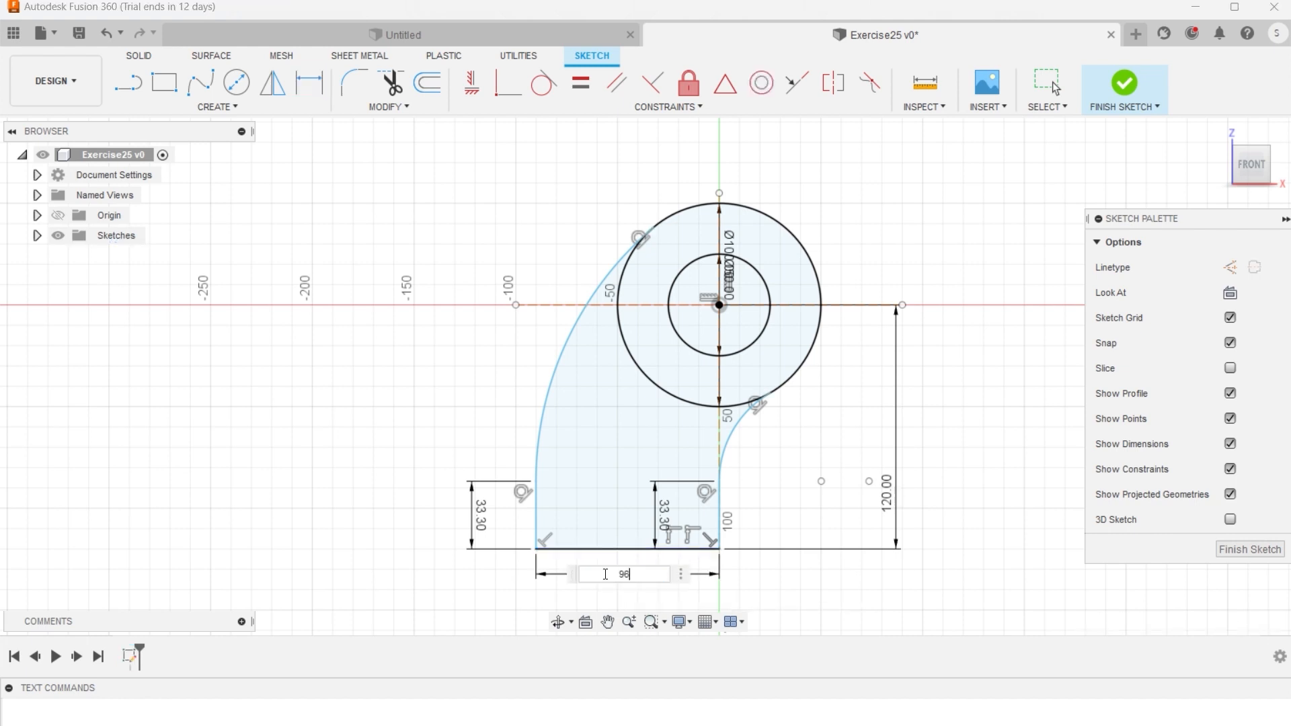
key(Return)
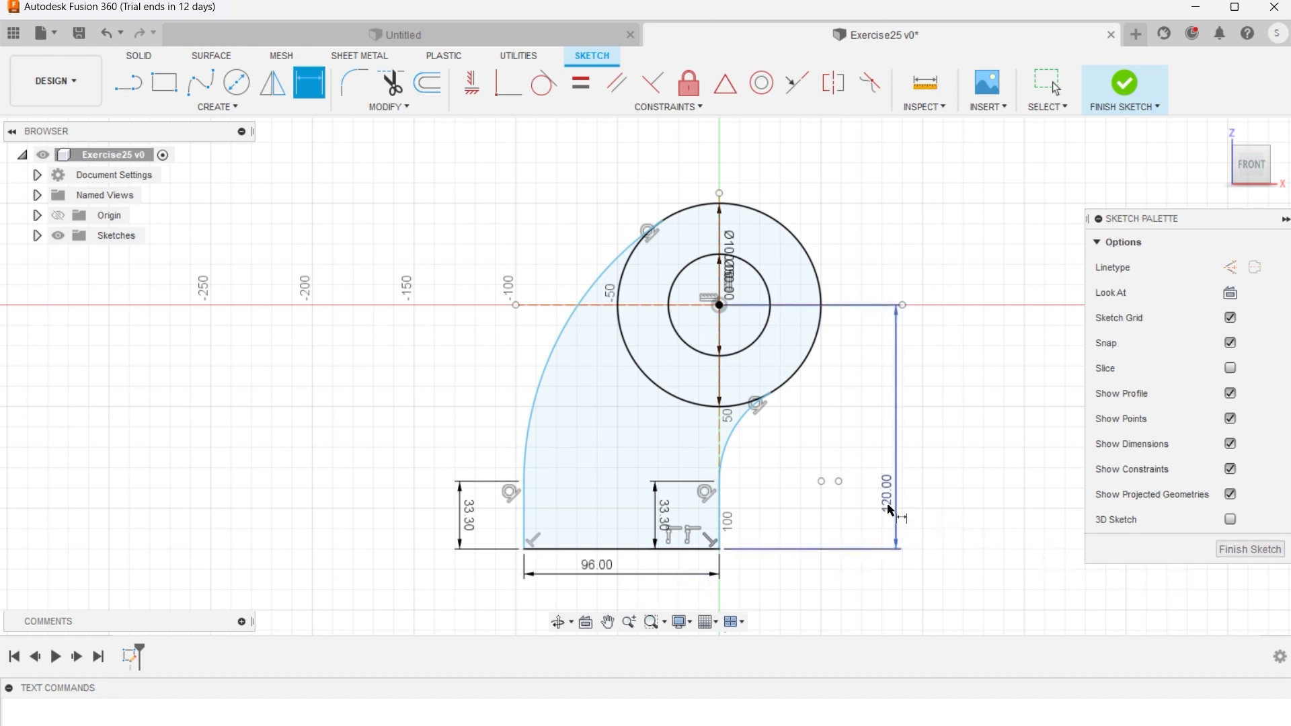
key(Escape)
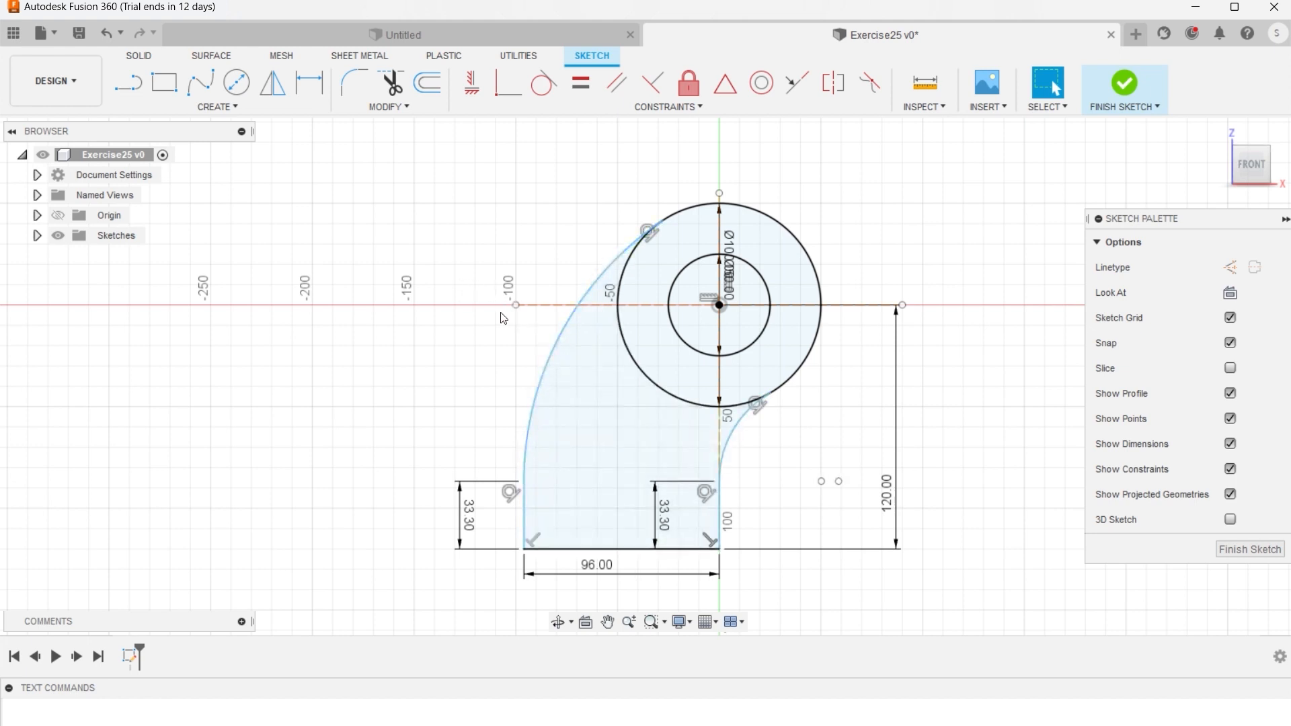
Dimension the large left arc with a radius of 149.1 mm.
click(322, 93)
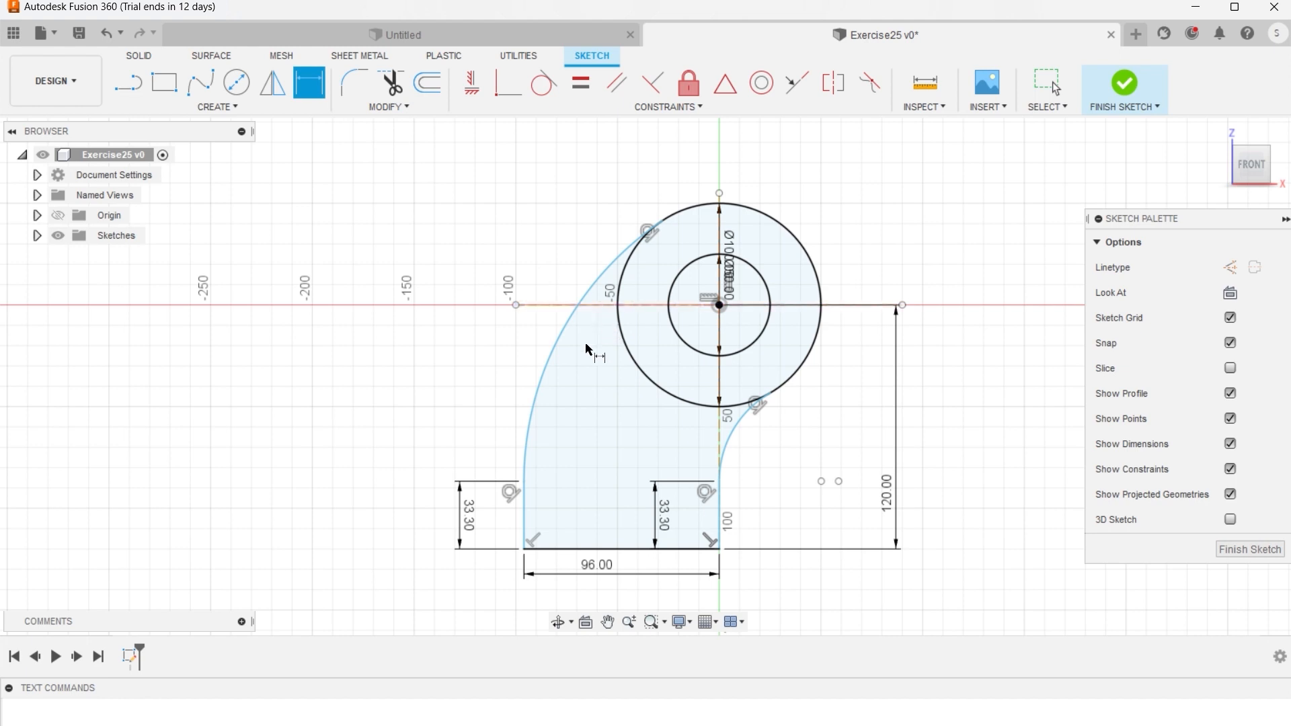
click(517, 349)
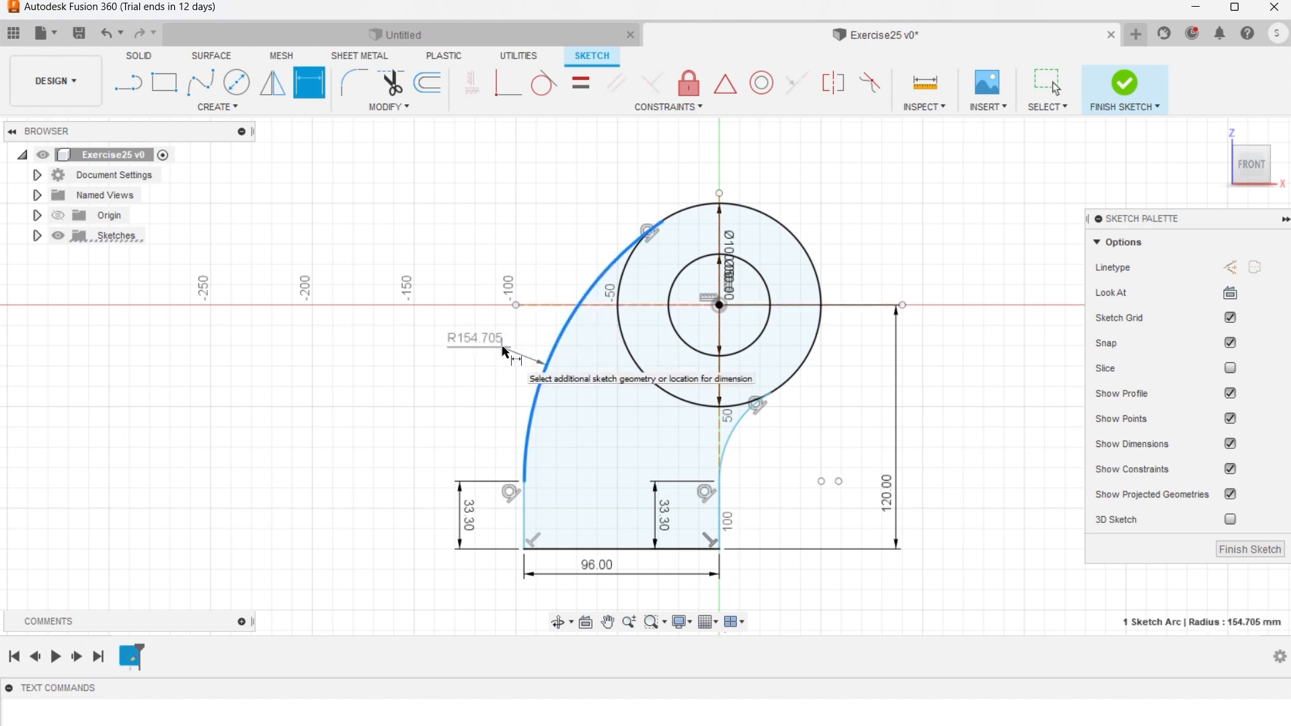
click(505, 350)
text(1)
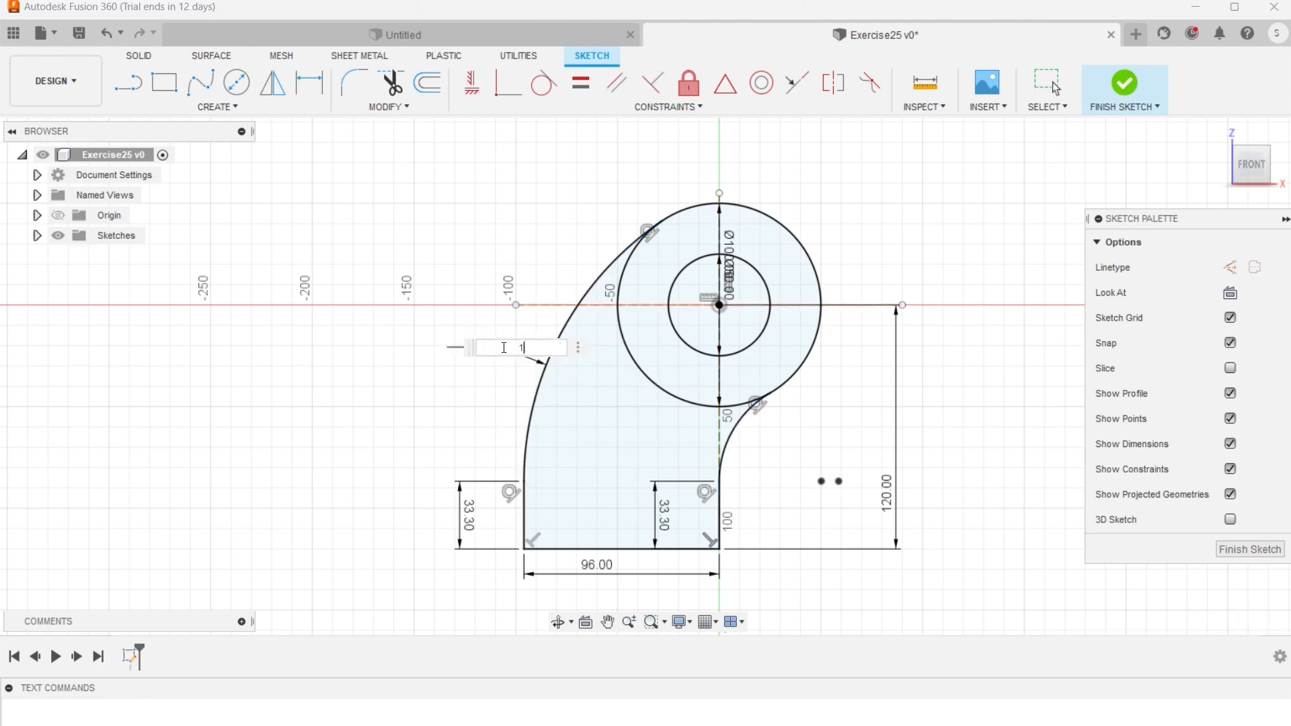
text(49.1)
key(Return)
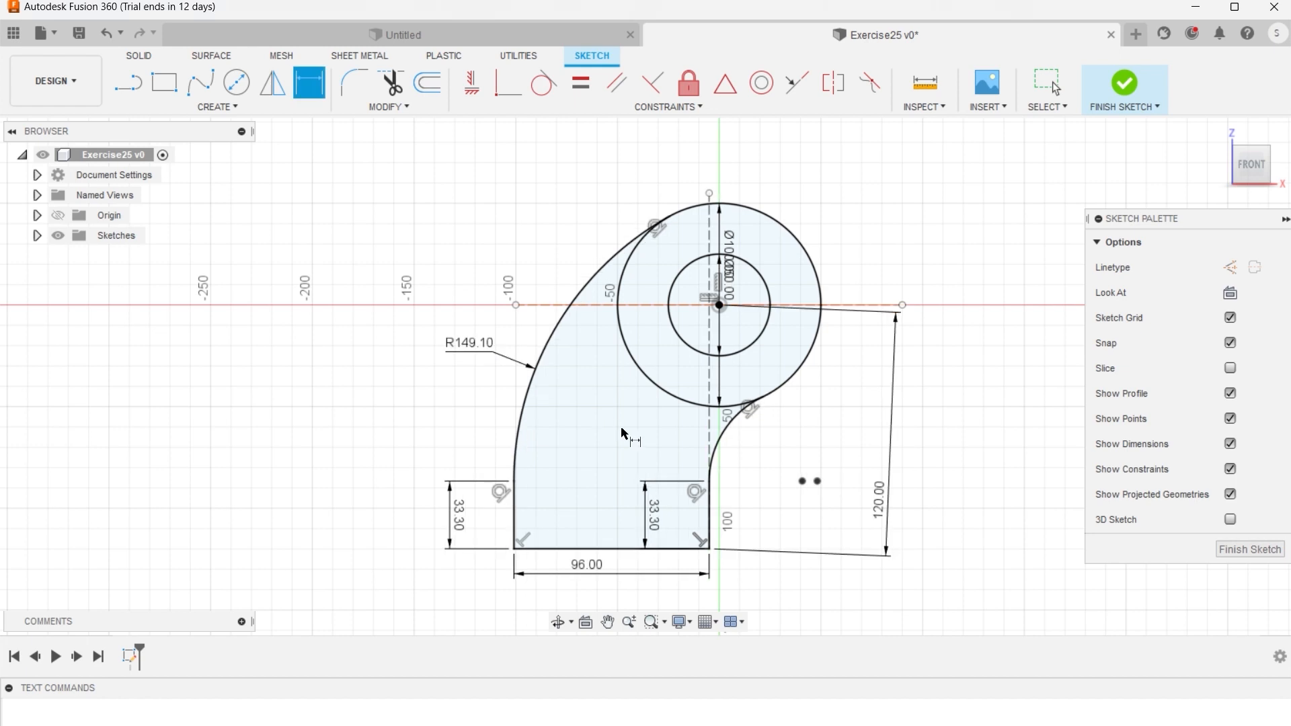
Dimension the radius of the small right arc that joins the outer circle.
click(730, 438)
click(797, 479)
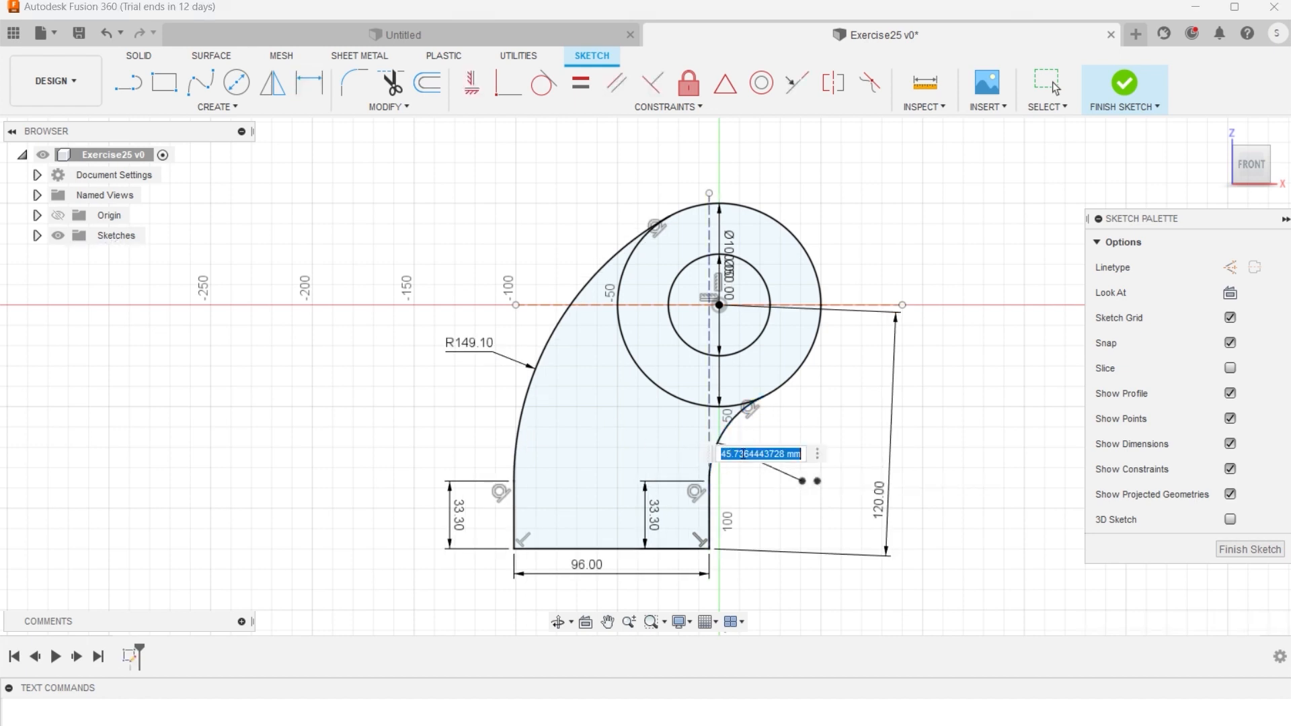
key(Return)
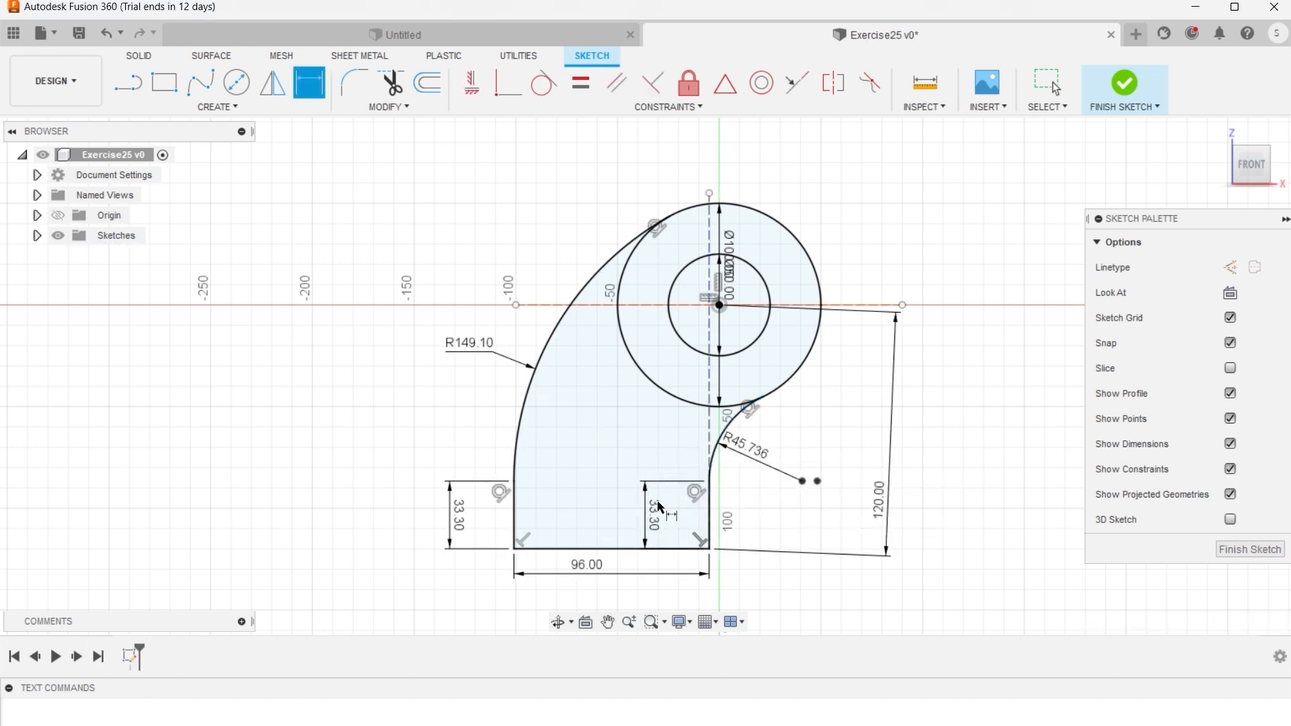
Sketch a stepped foot from the base line's right end: about 15 mm outward, 25 mm down, 15 mm back, 10 mm up and 55 mm inward.
scroll(633, 579, down, 1)
scroll(633, 580, up, 2)
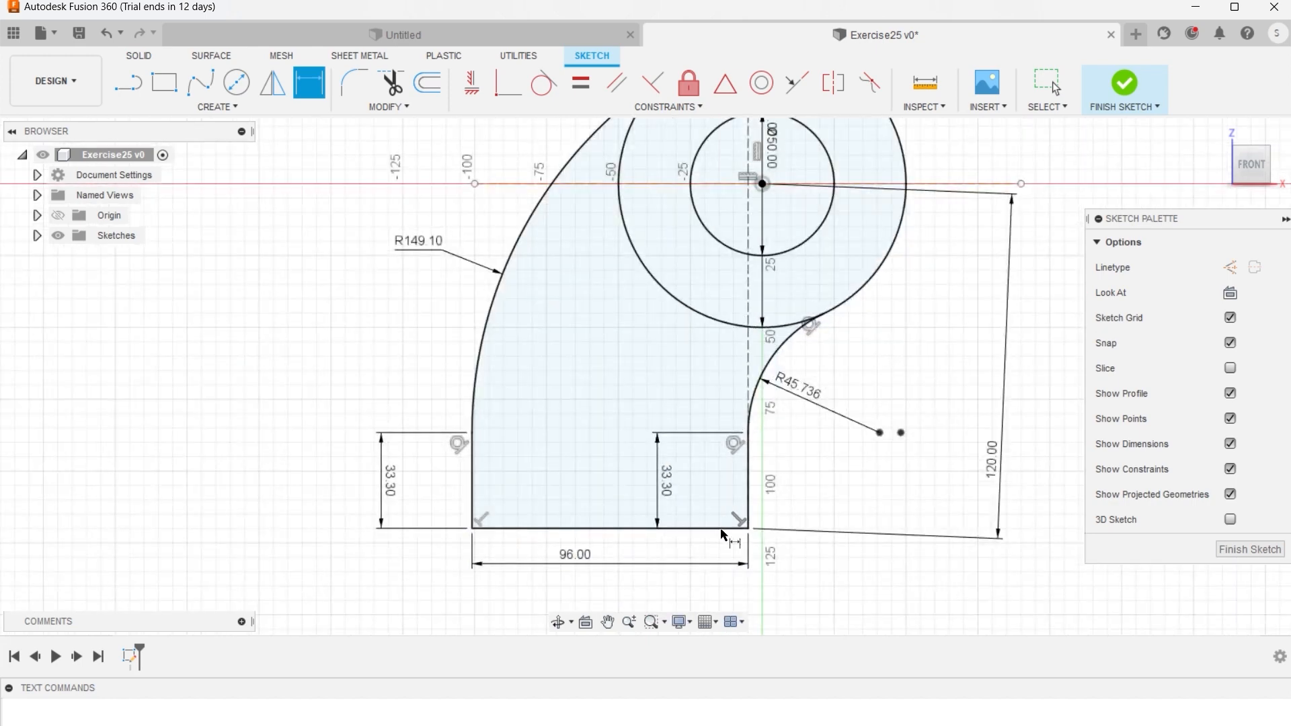
click(133, 87)
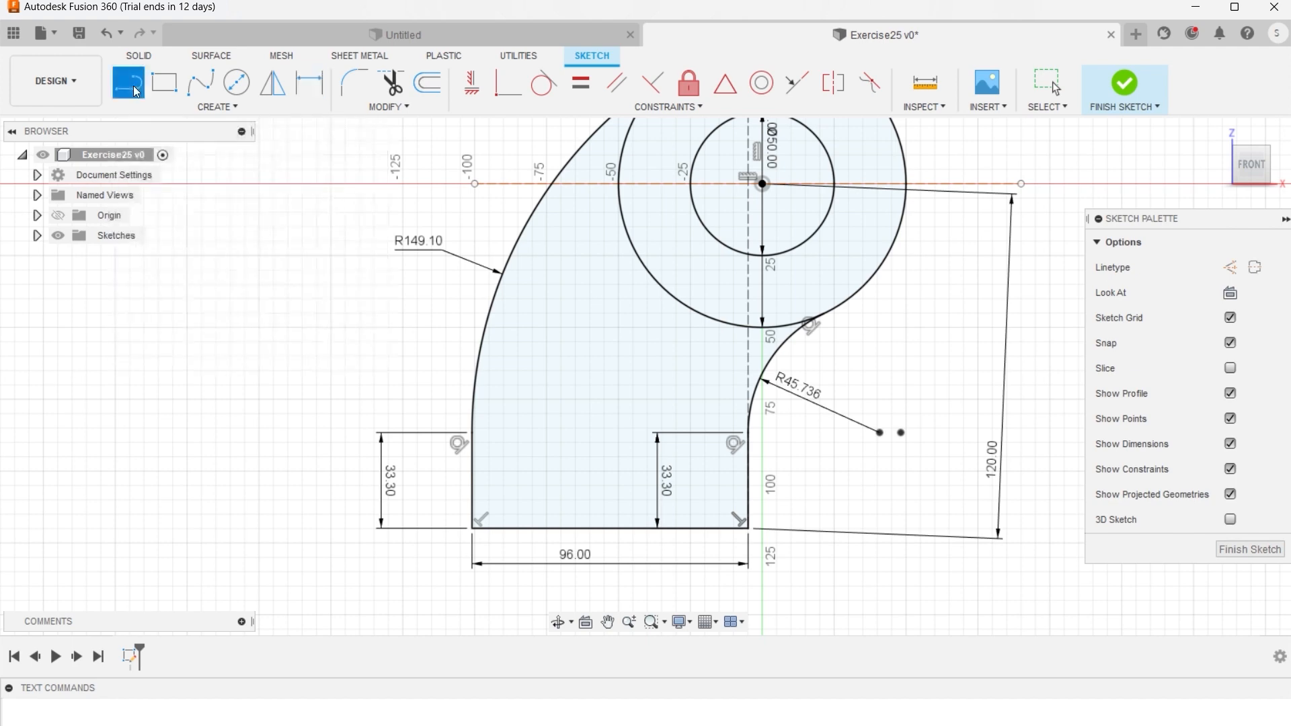
click(748, 529)
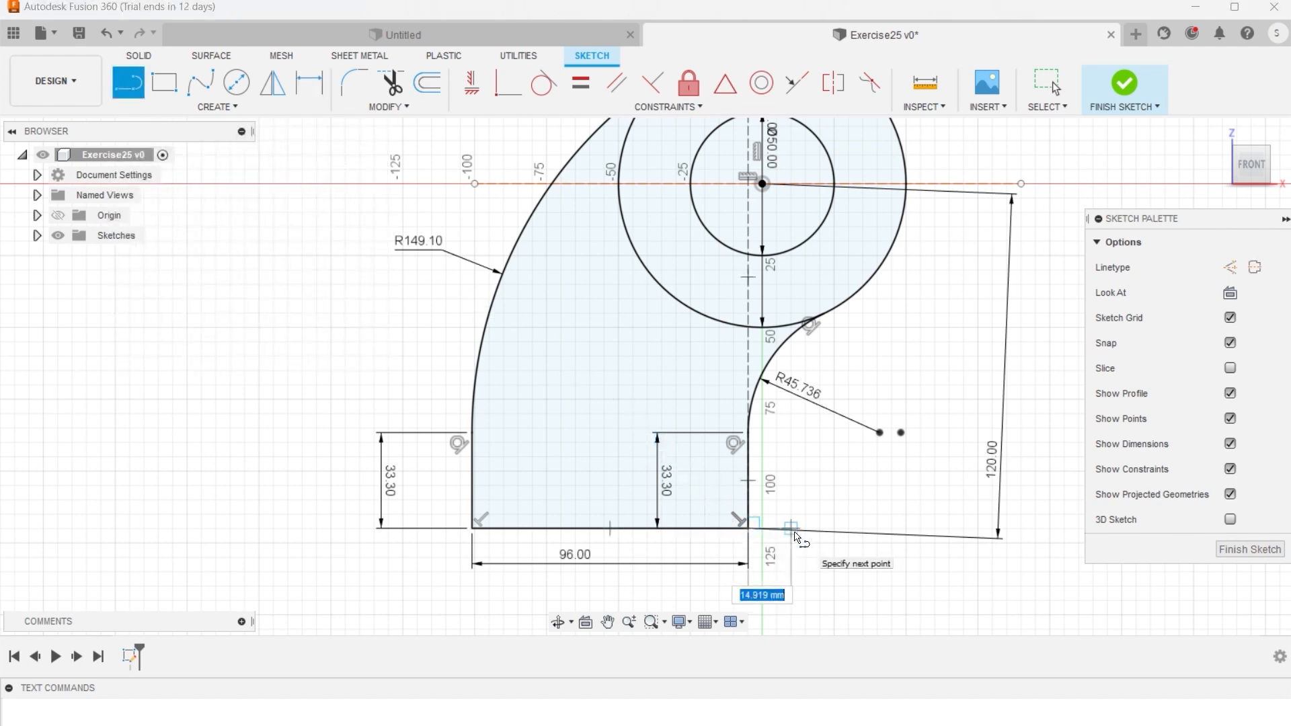
click(792, 531)
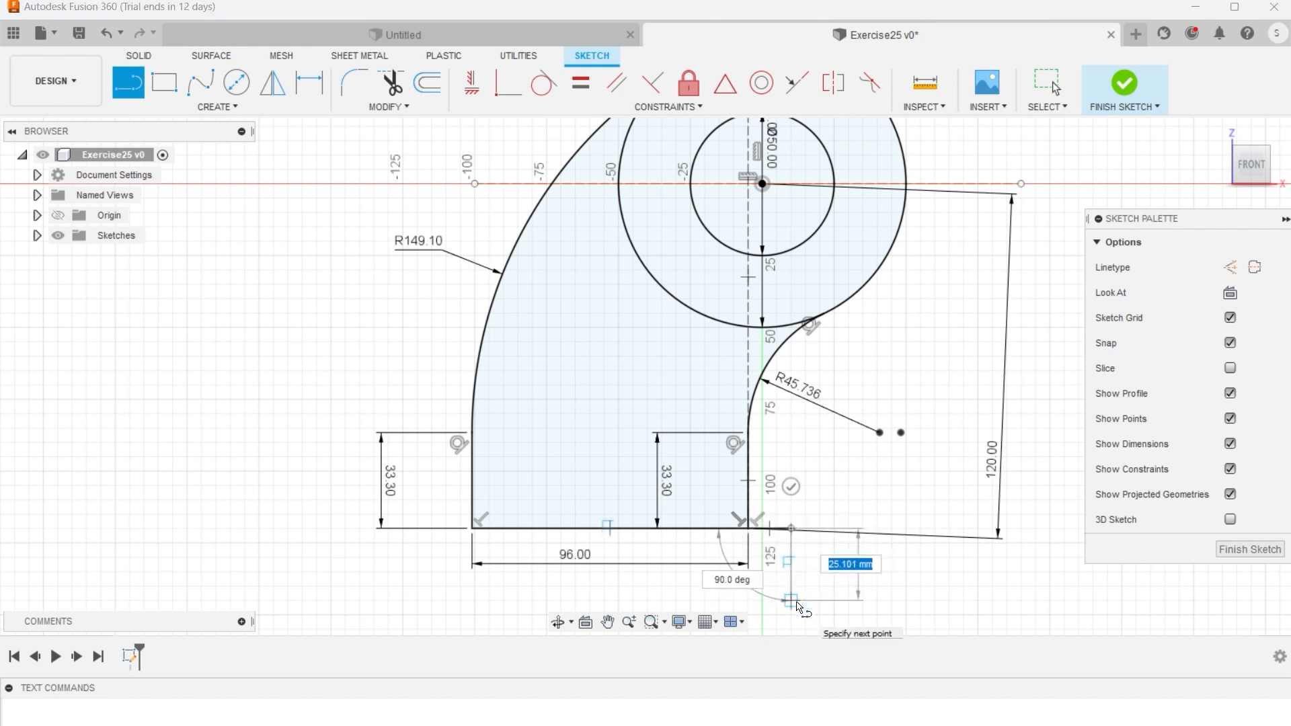
click(792, 600)
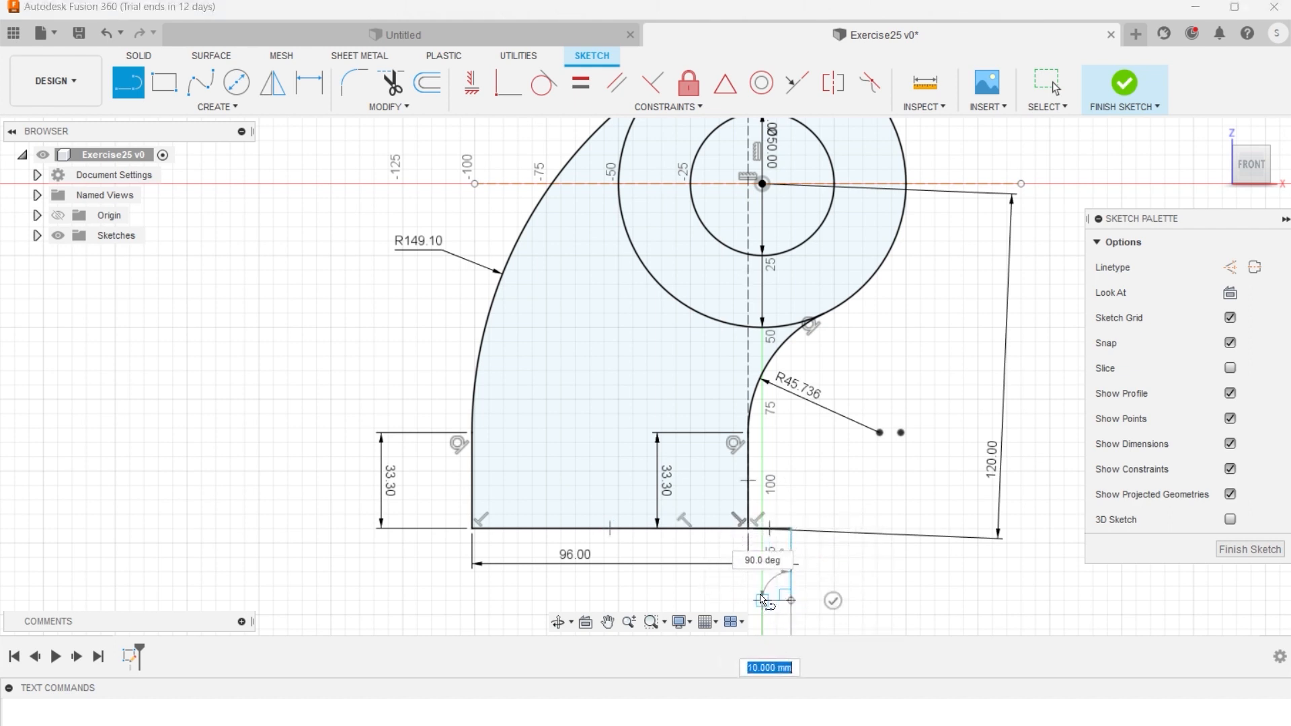
click(749, 600)
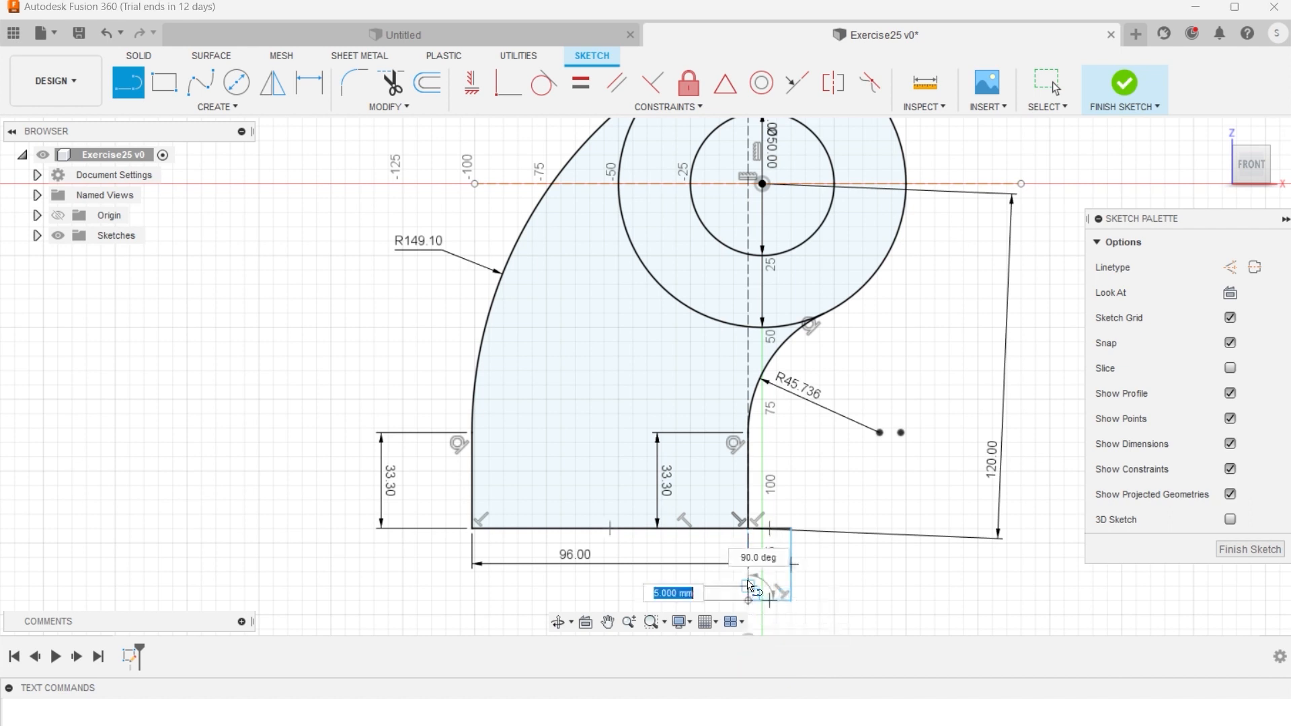
click(749, 530)
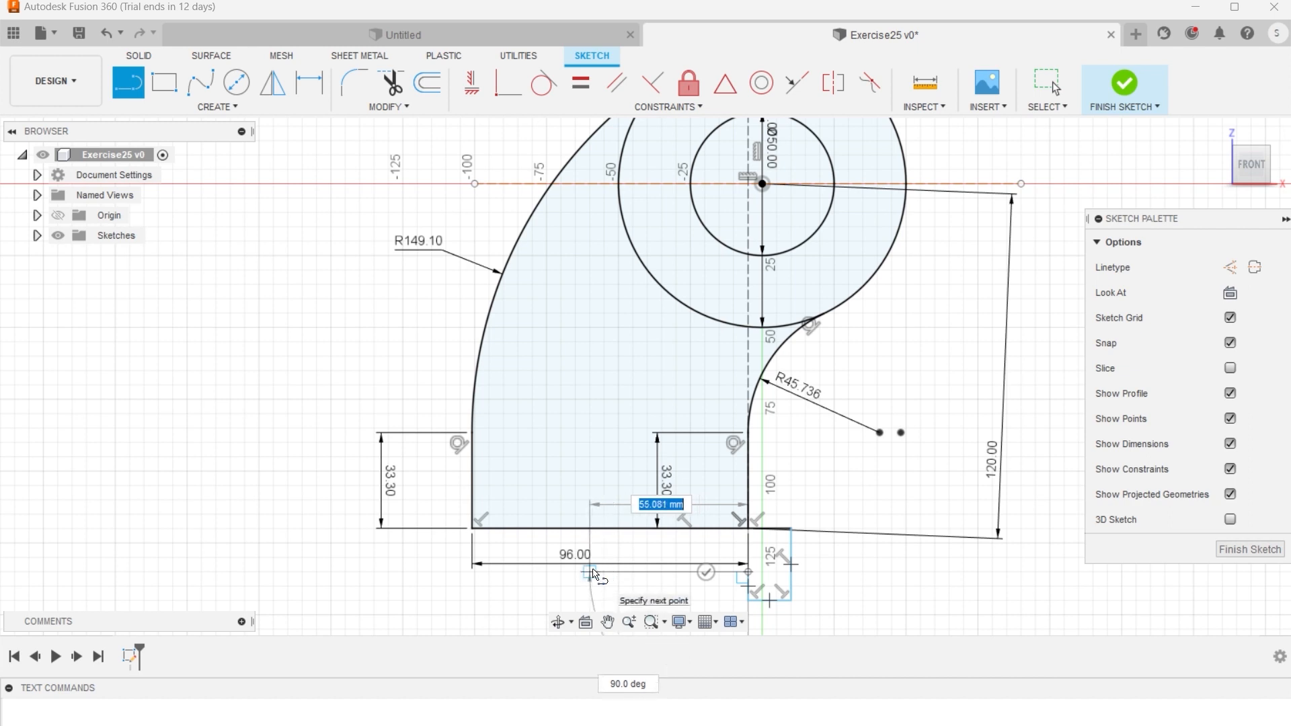
click(592, 572)
key(Escape)
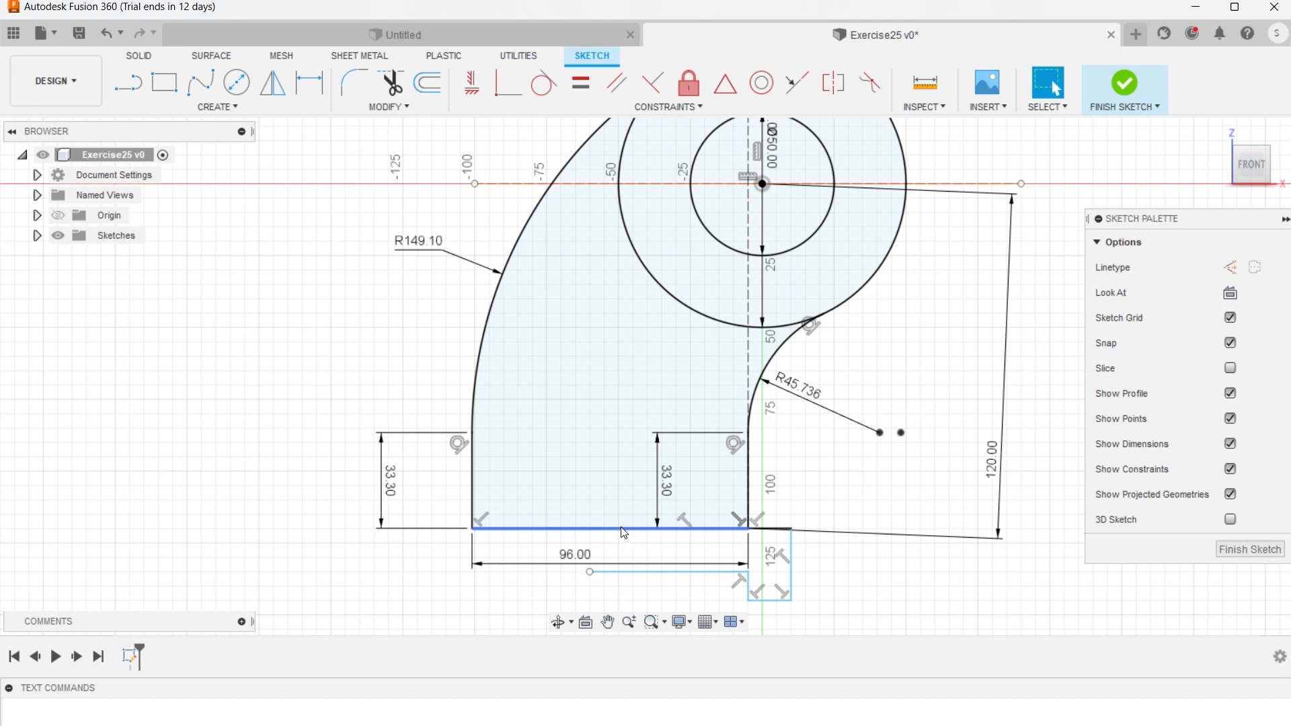
Draw a vertical line about 25 mm long down from near the base line's middle and make it construction geometry.
key(l)
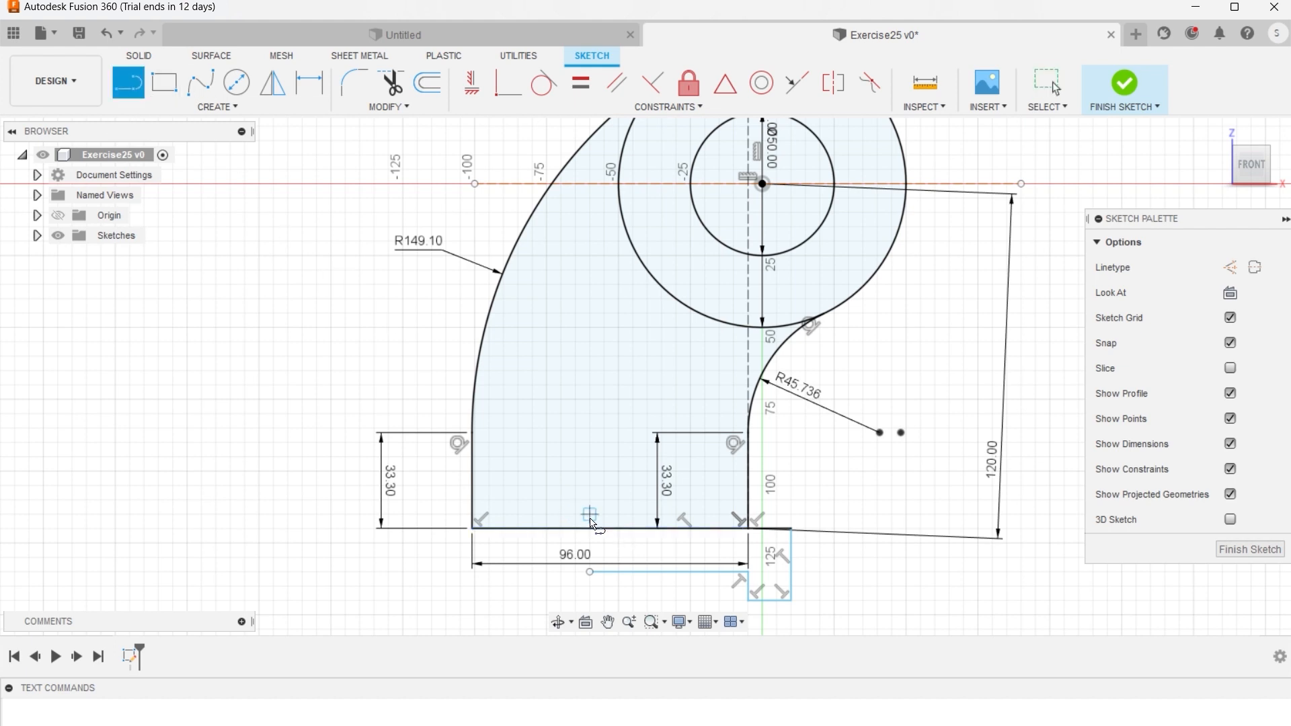
click(619, 529)
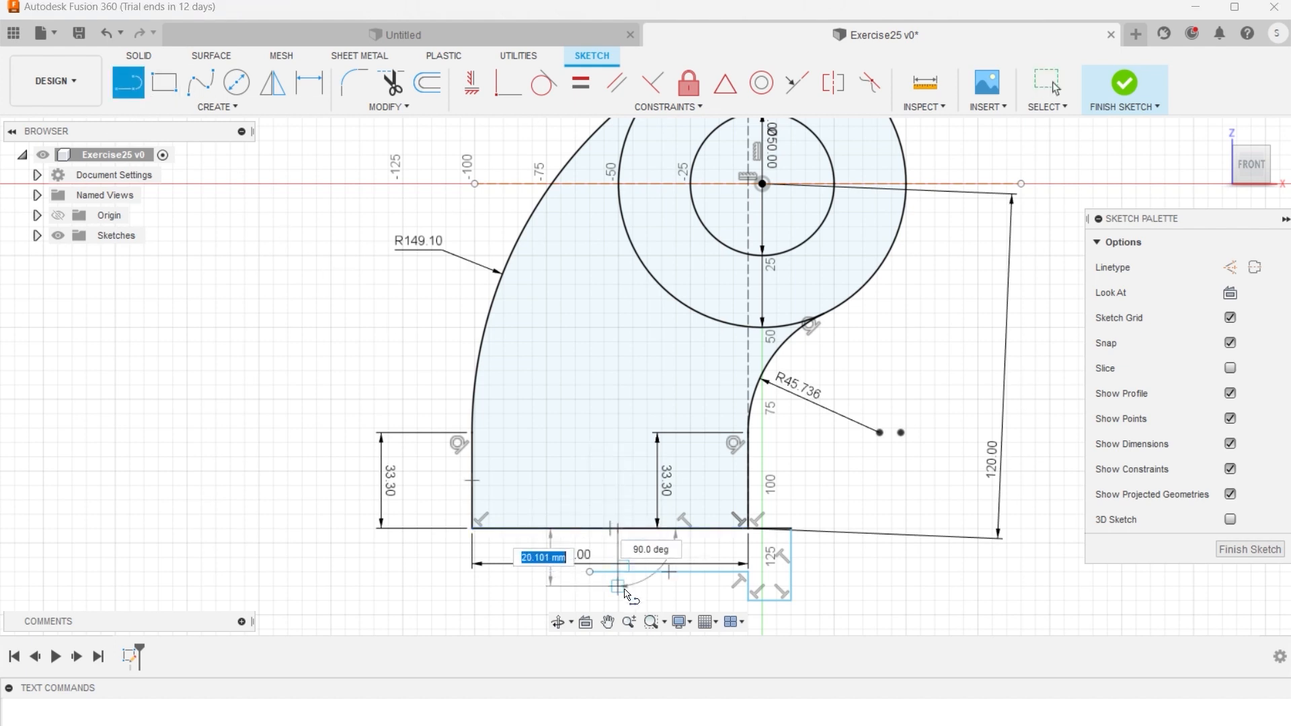
click(620, 599)
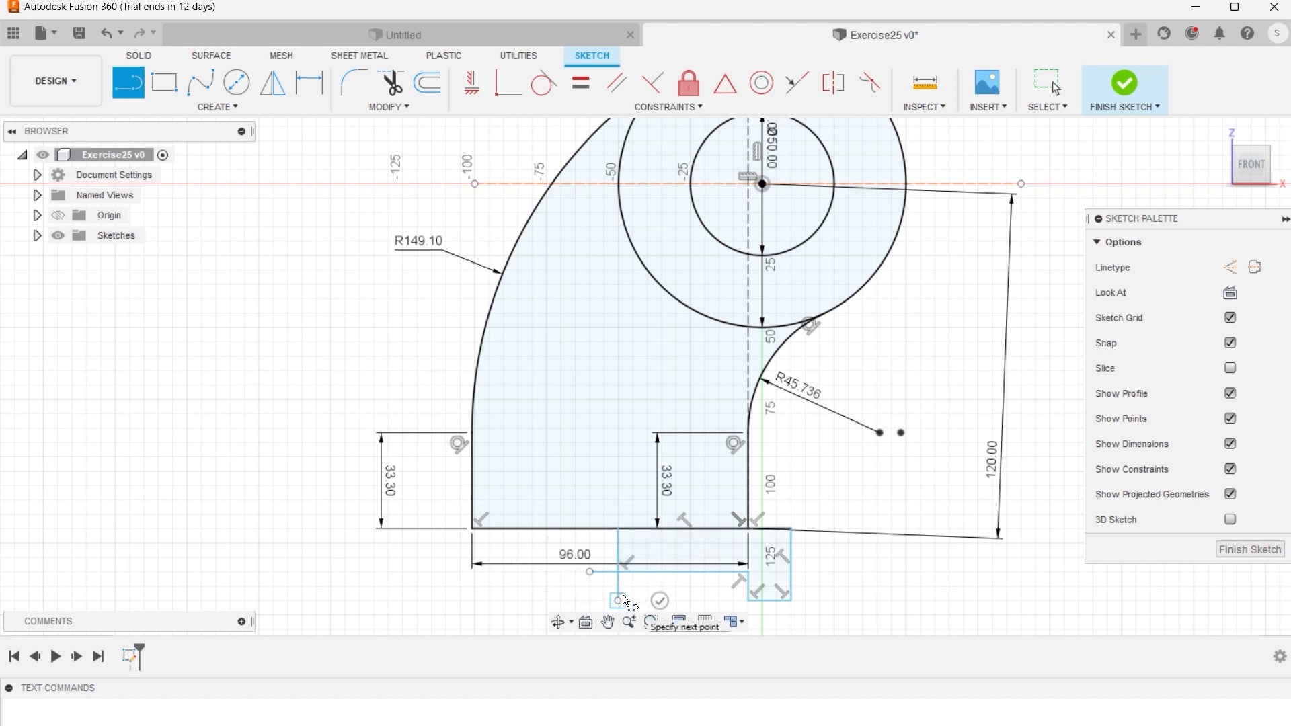
key(Escape)
click(618, 585)
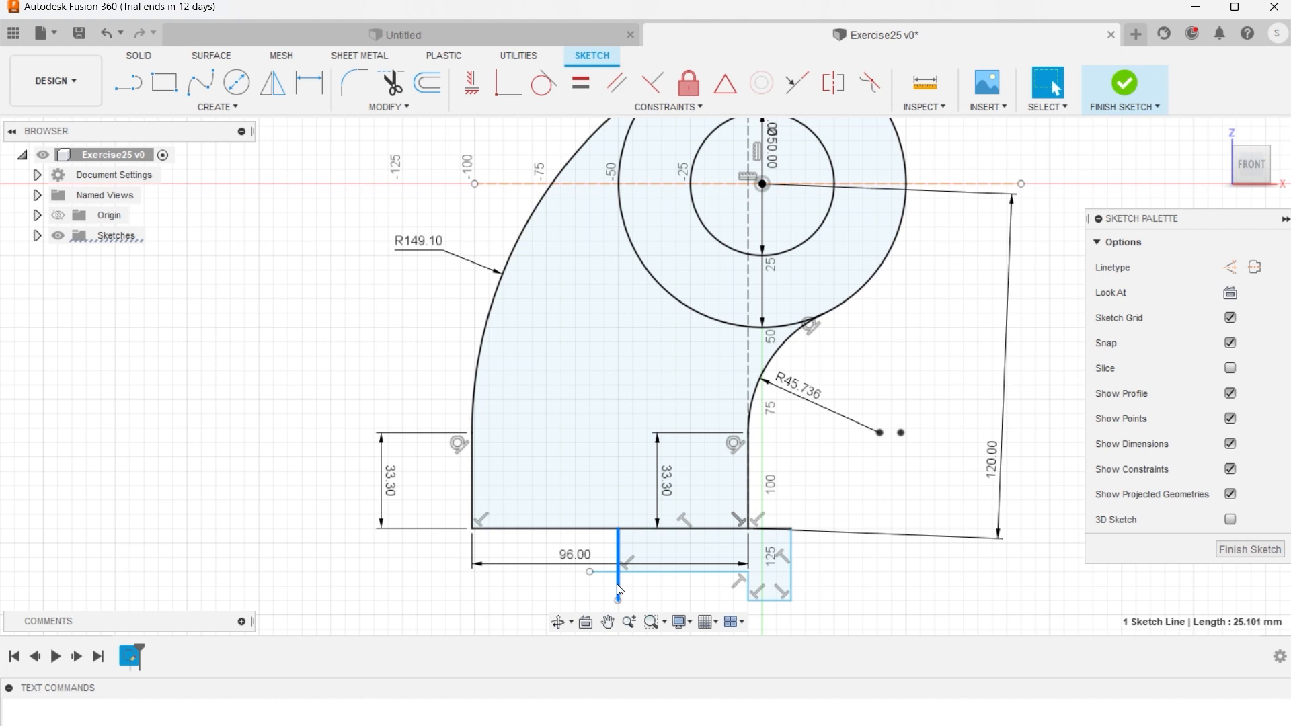
key(x)
Dimension the distance from the vertical construction line's upper end to the foot's upper outer corner as 58 mm.
scroll(720, 602, up, 3)
click(309, 83)
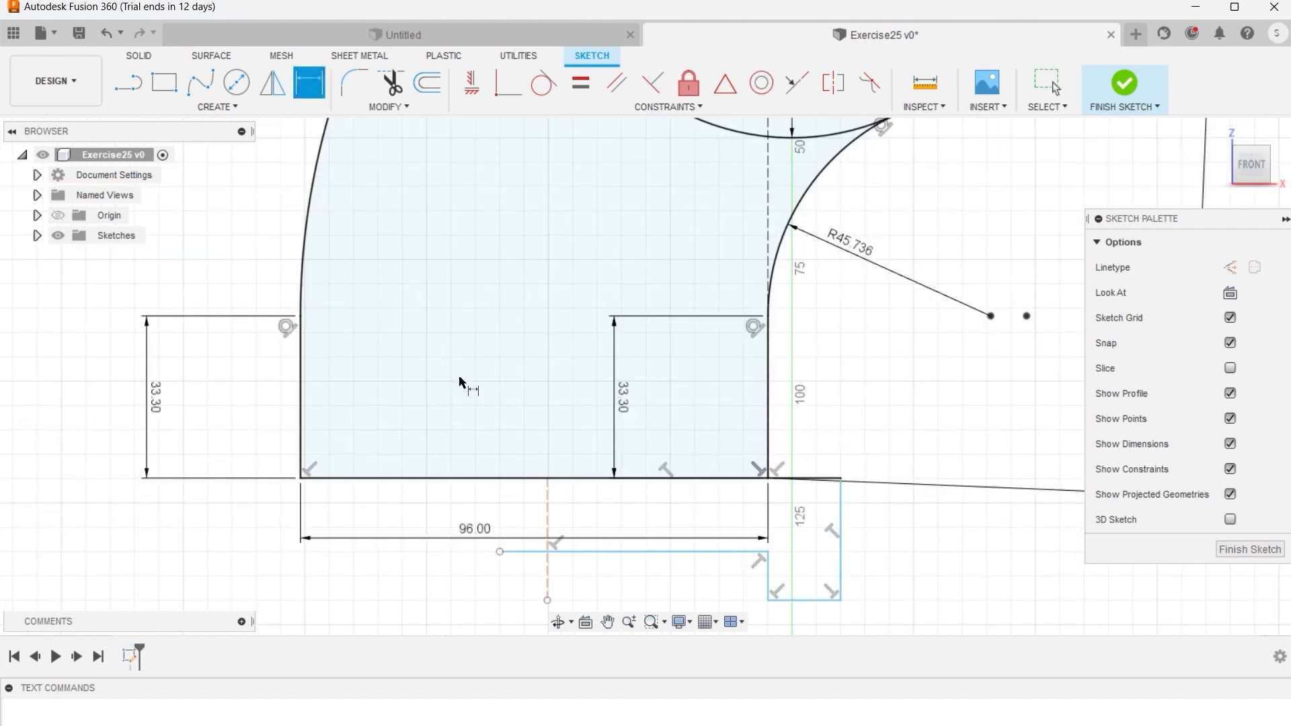
click(547, 478)
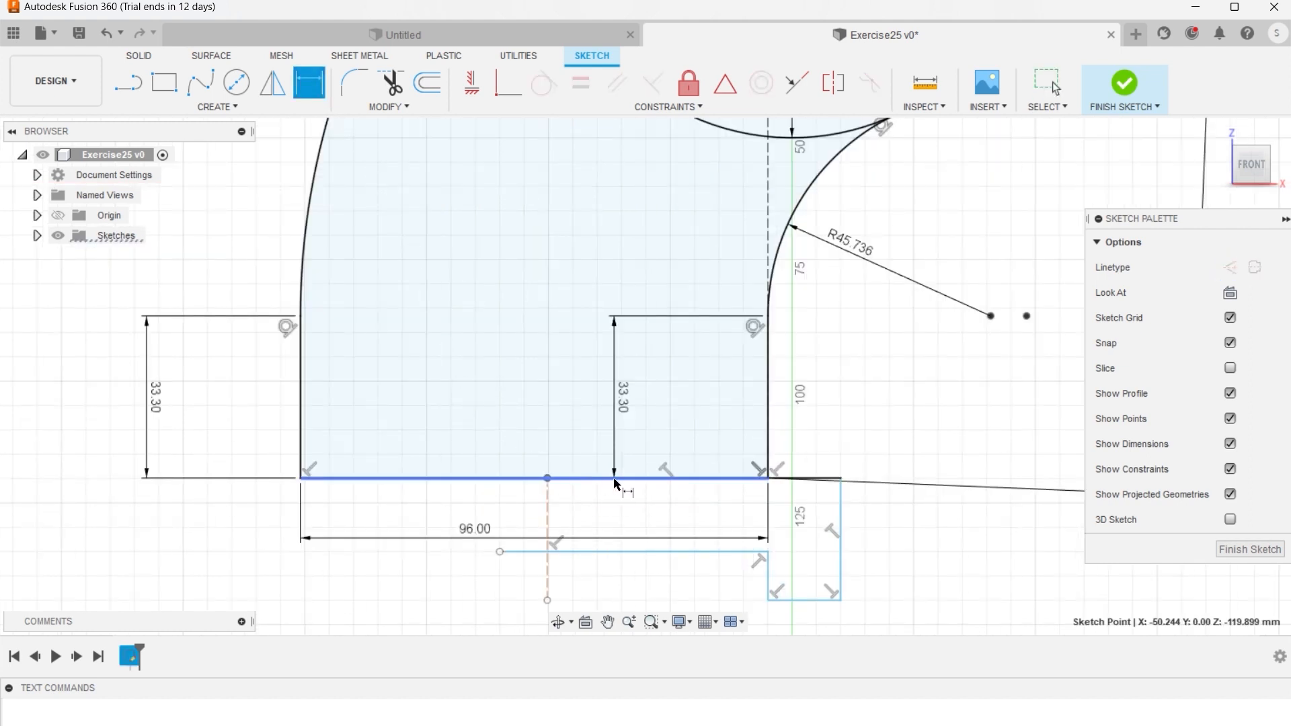
click(840, 478)
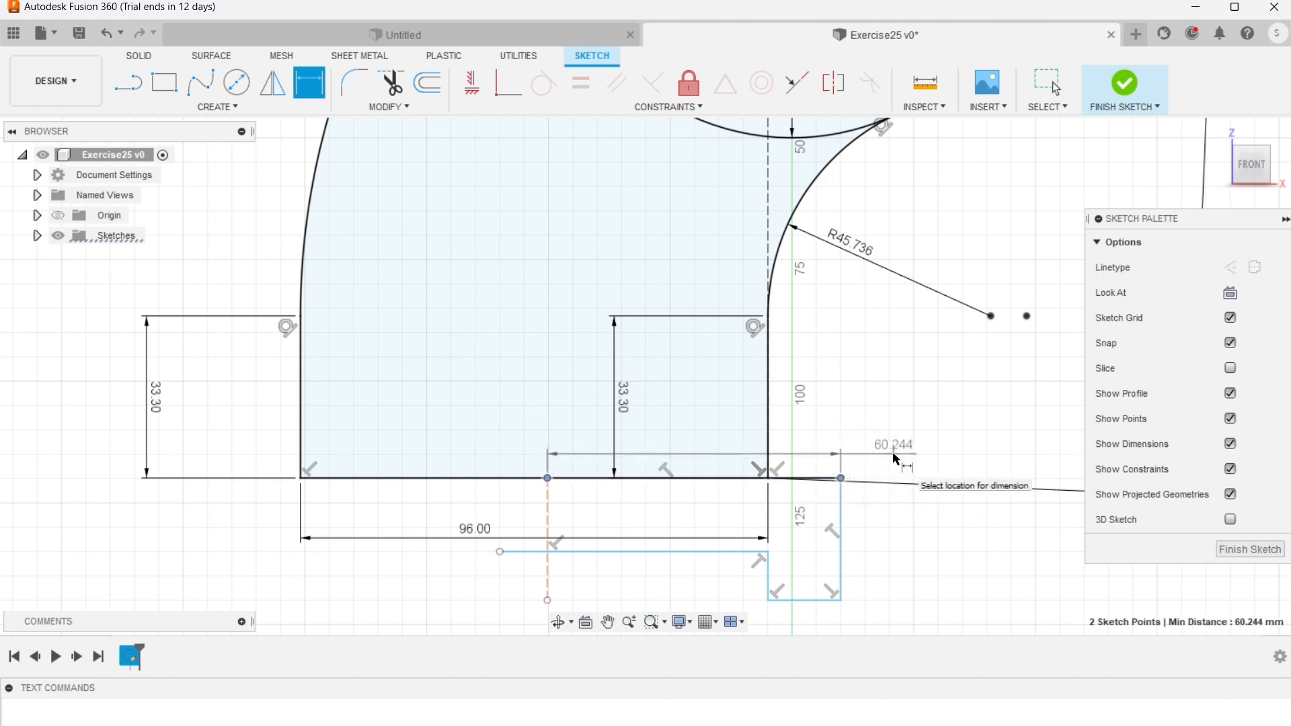
click(874, 455)
text(58)
key(Return)
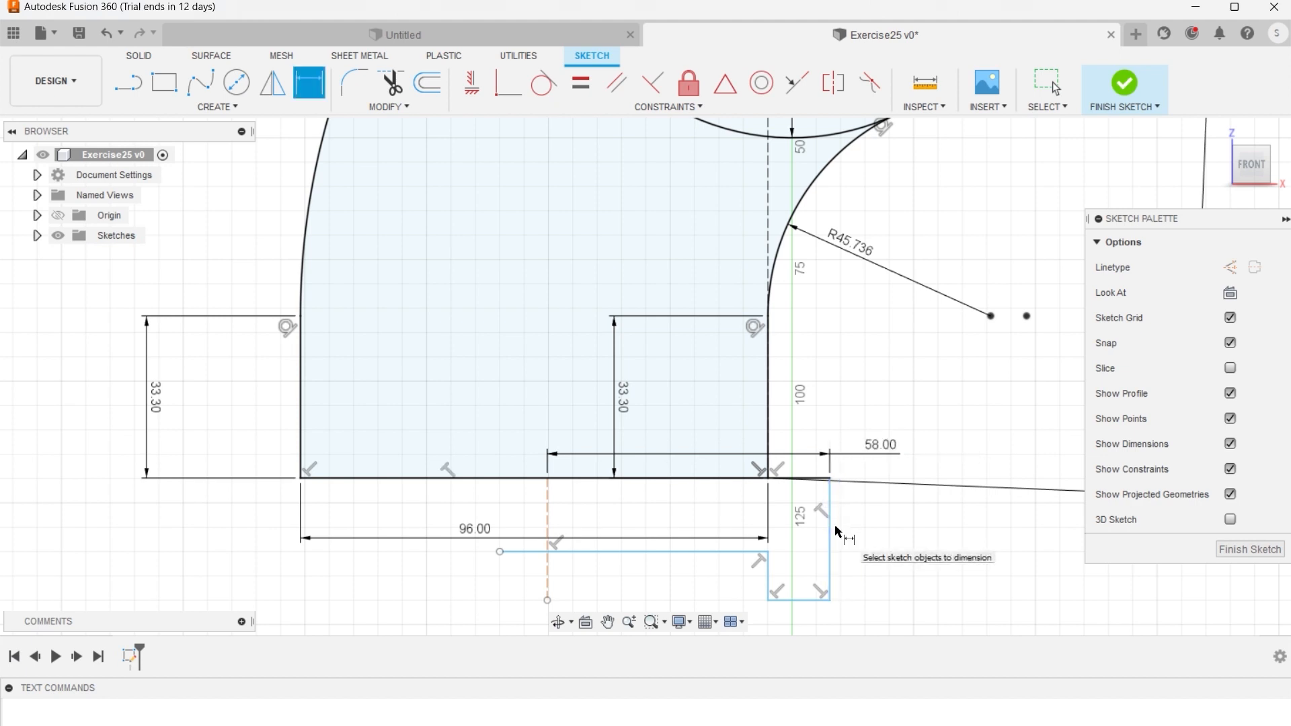
Dimension the foot's outer vertical line as 25 mm and its bottom line as 20 mm.
click(832, 532)
click(860, 535)
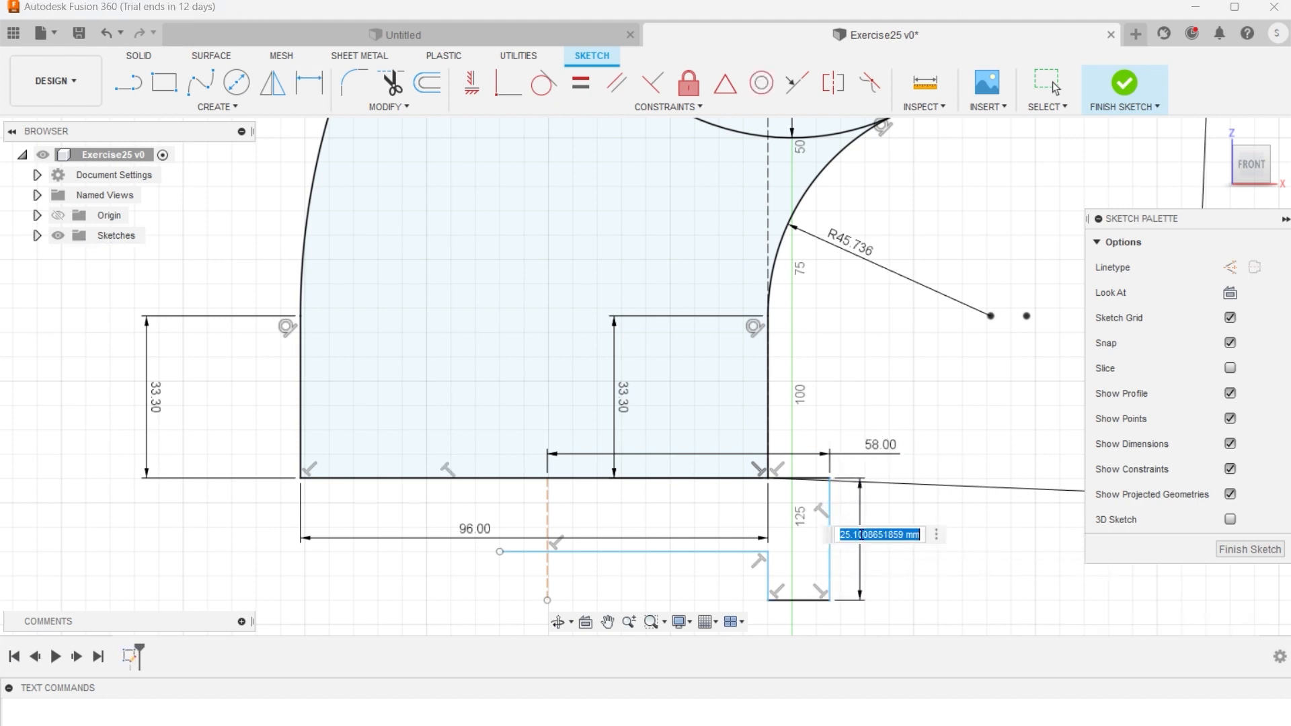
text(25)
key(Return)
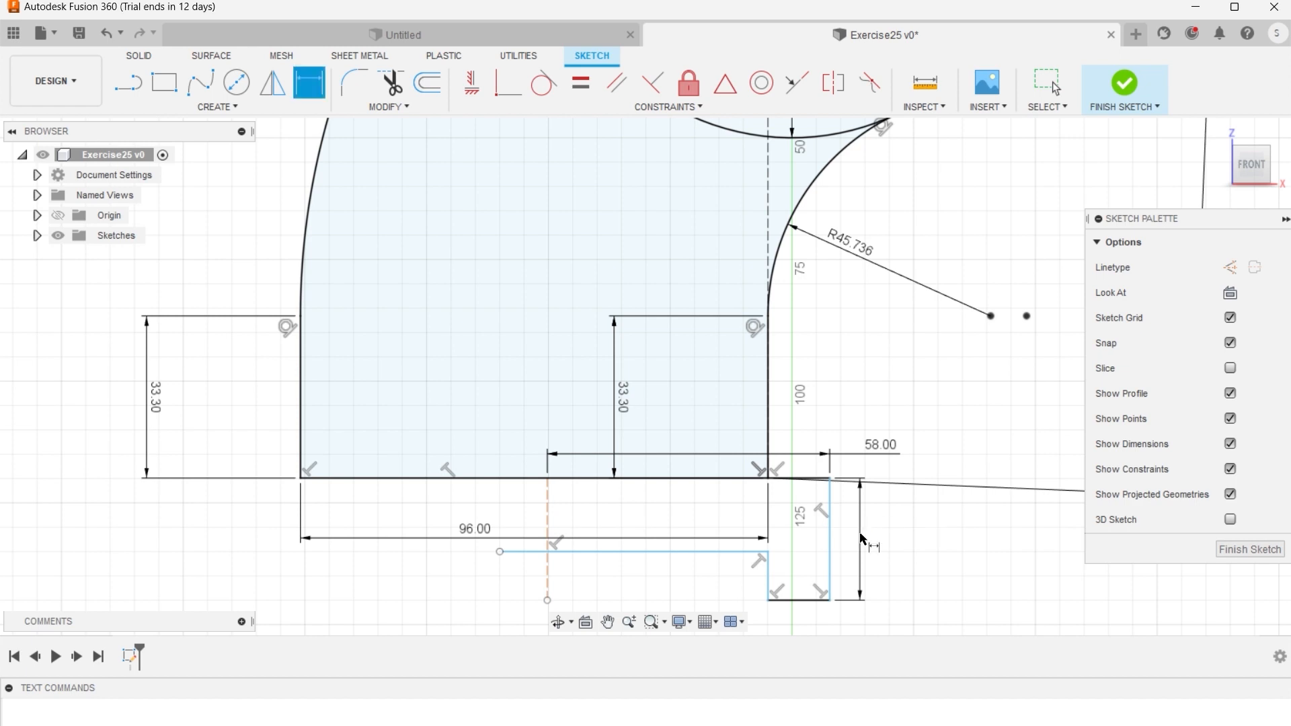
click(813, 600)
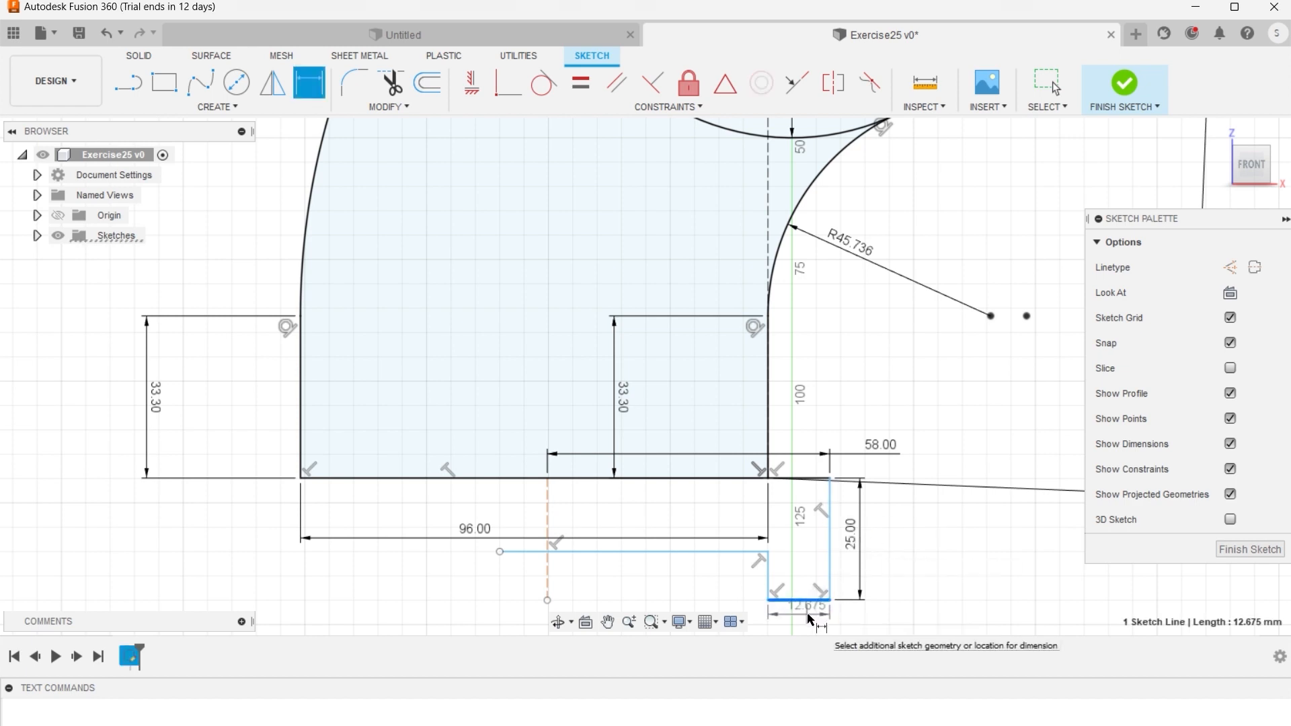
click(813, 614)
text(20)
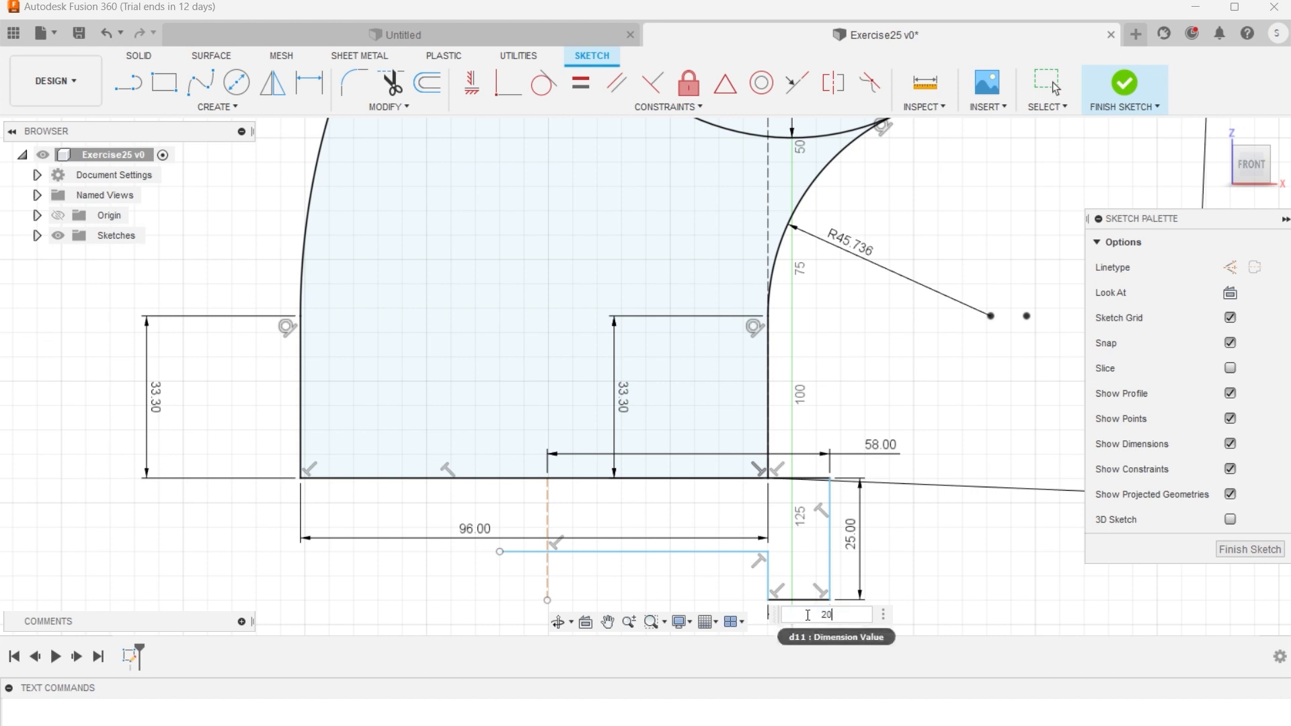
key(Return)
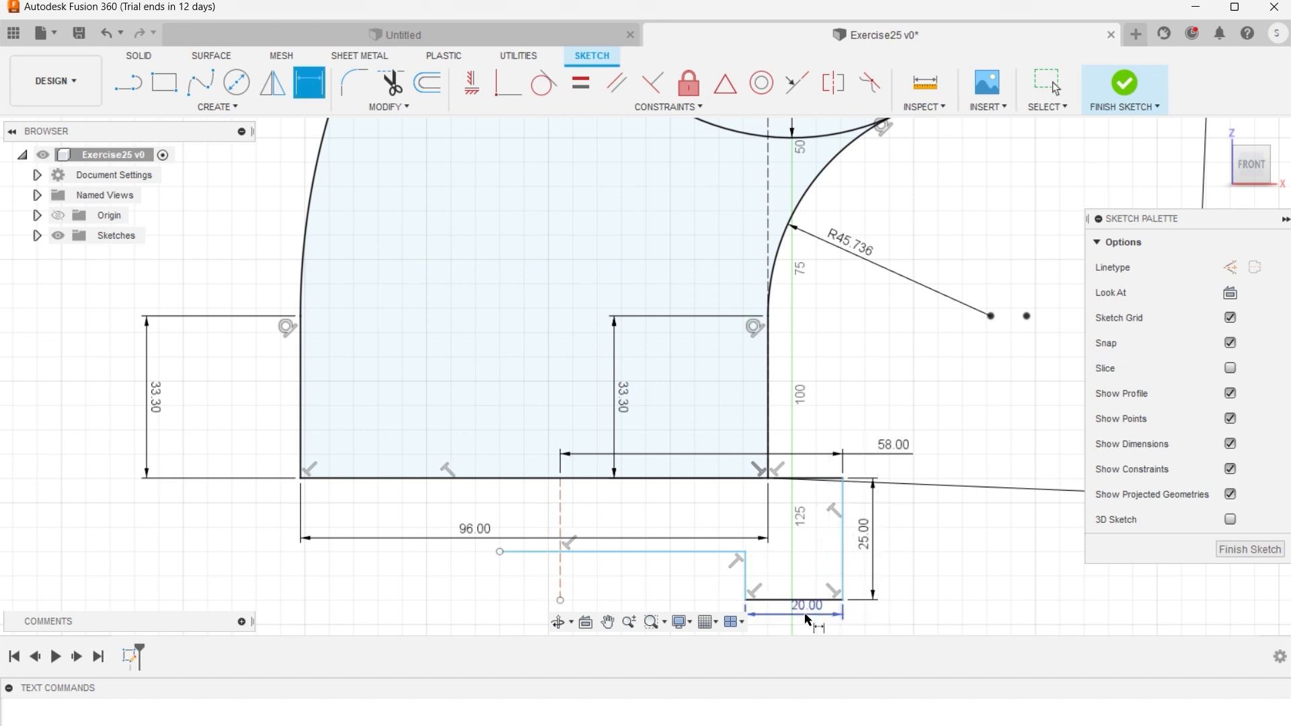
Dimension the foot's inner vertical line as 15 mm.
click(746, 578)
click(713, 578)
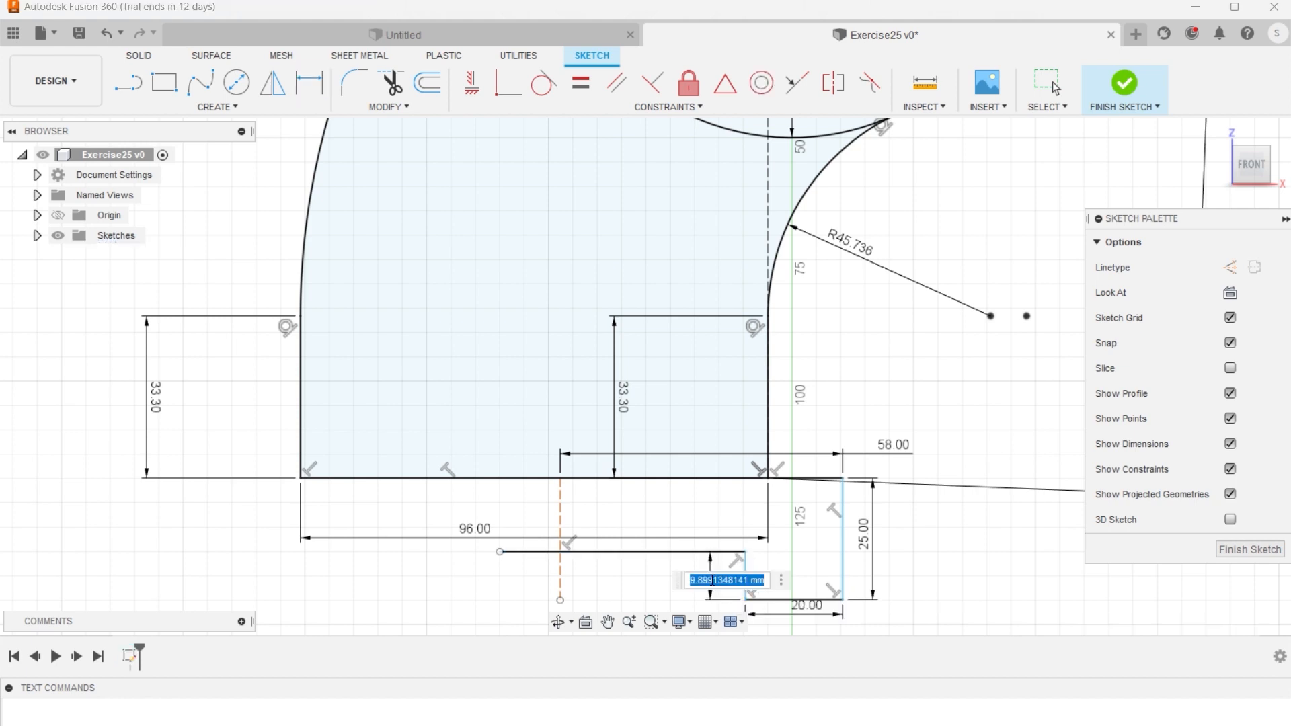
text(15)
key(Return)
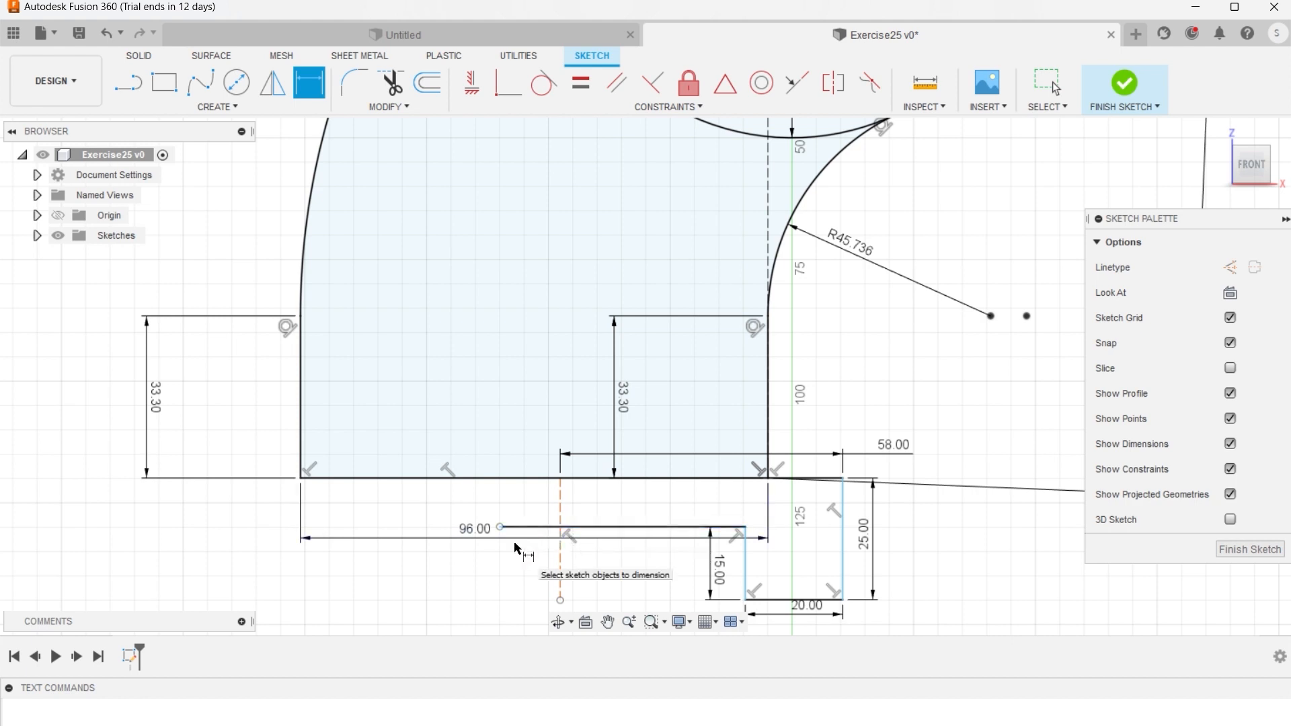
key(Escape)
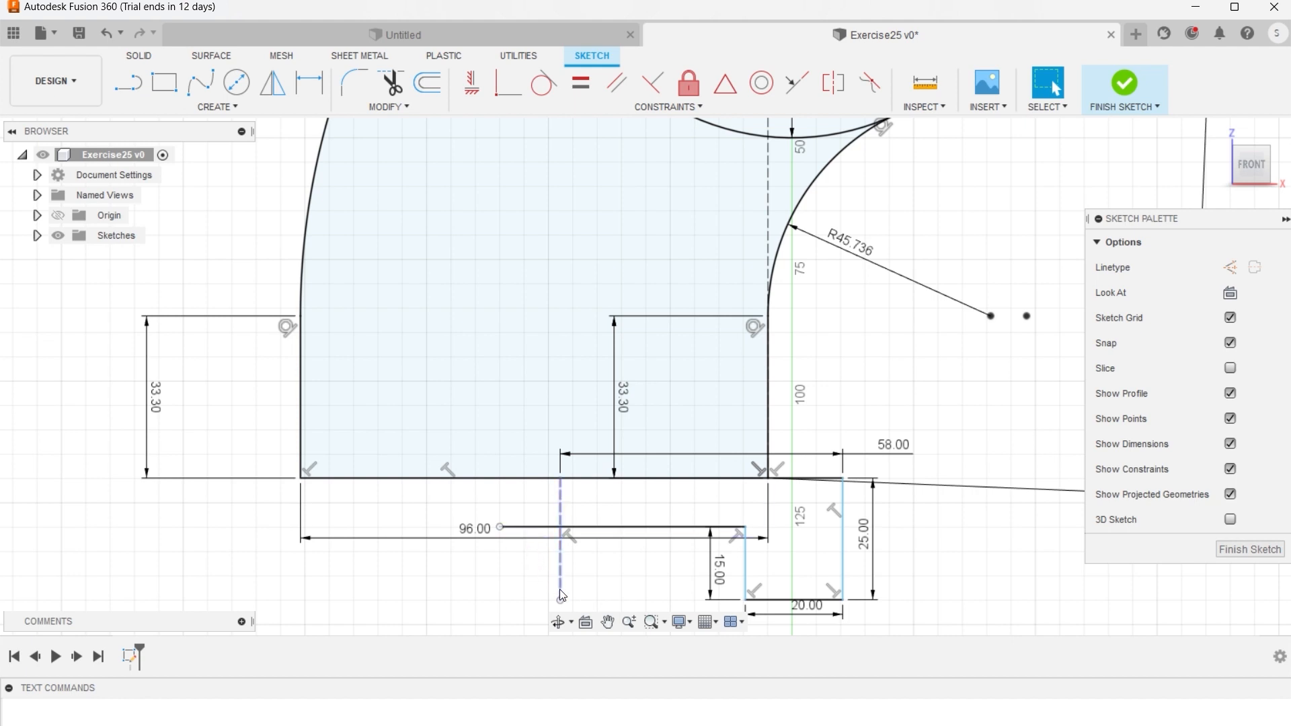
Make the free end of the foot's inner horizontal line collinear with both endpoints of the vertical construction line.
click(561, 479)
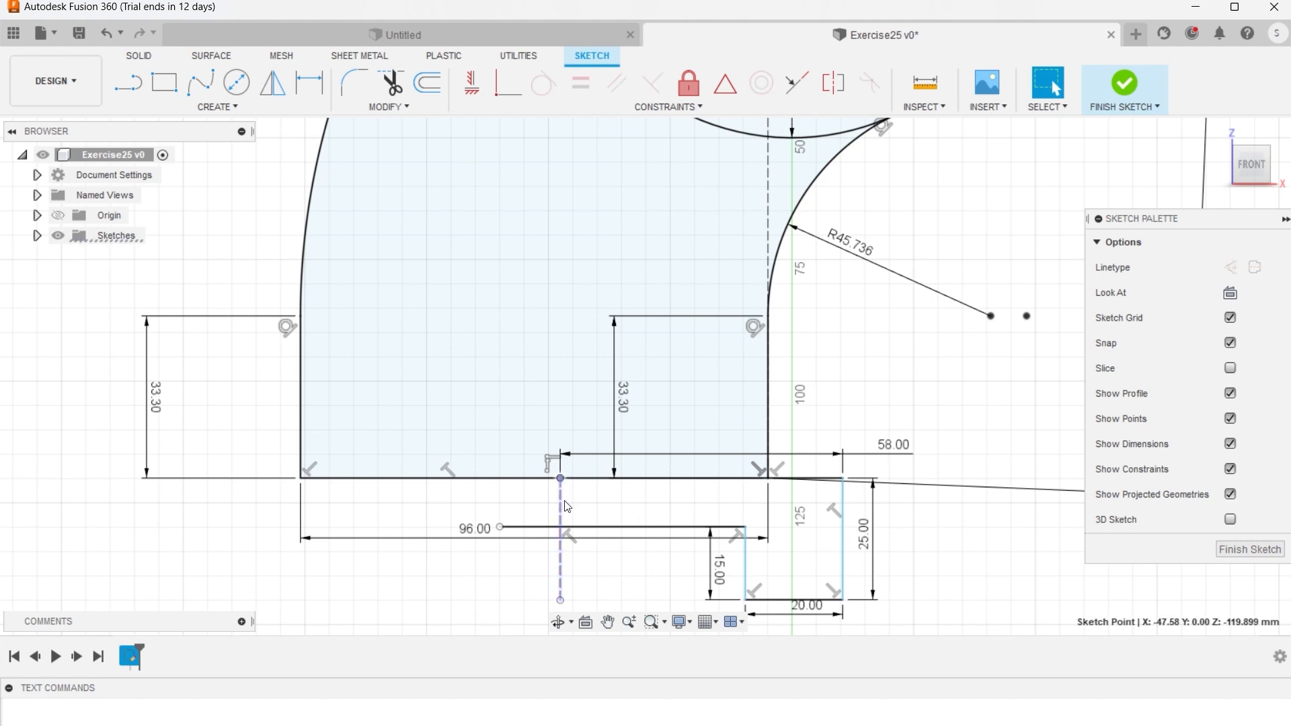
click(505, 533)
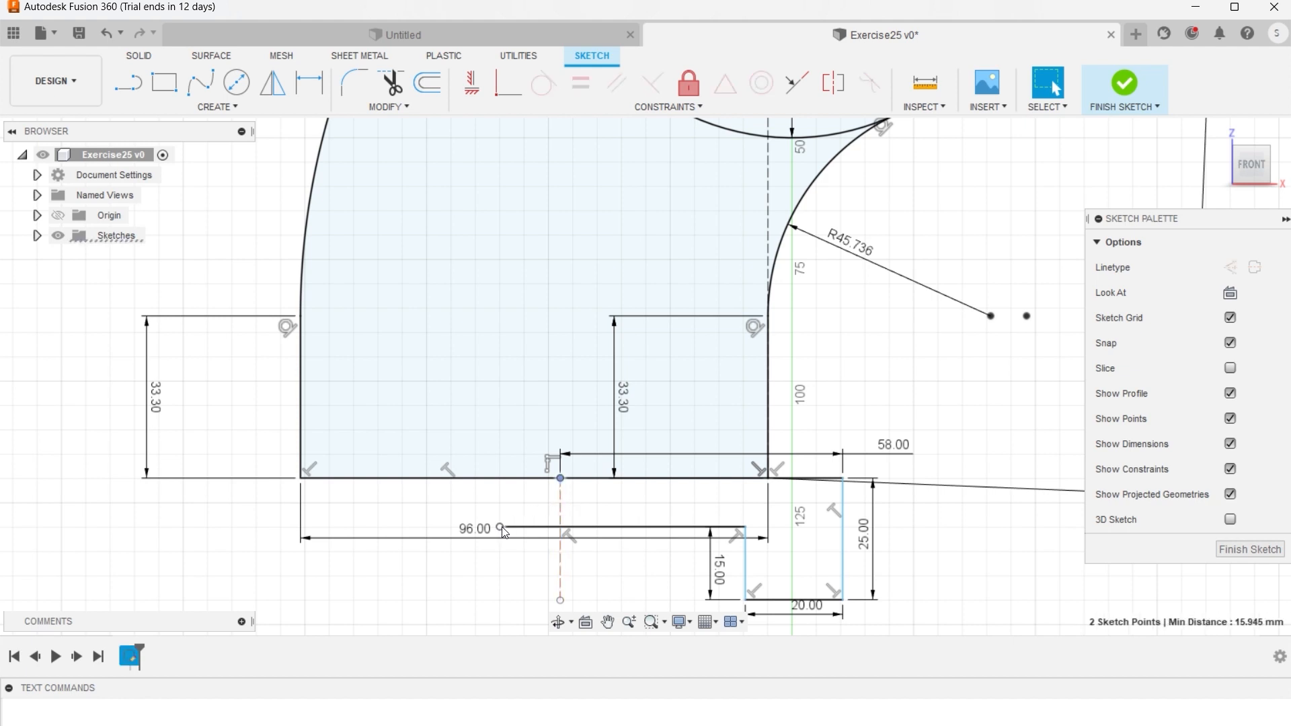
click(561, 601)
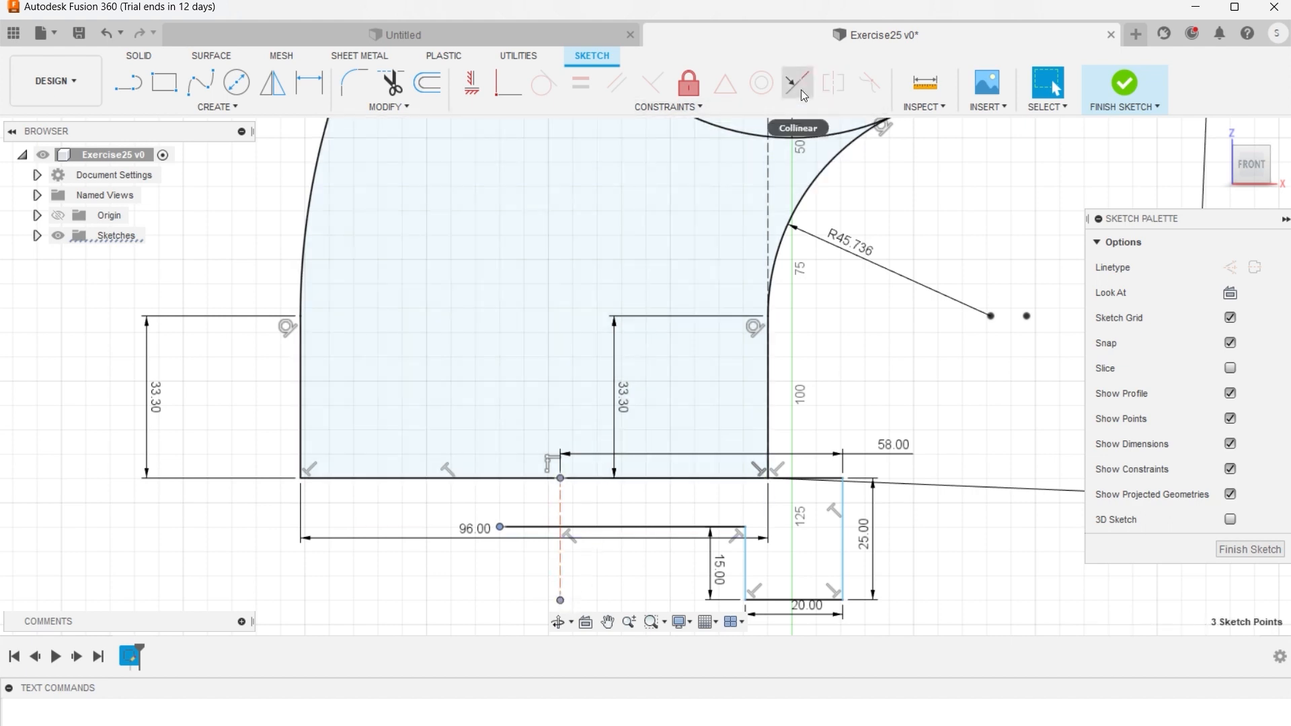
click(800, 89)
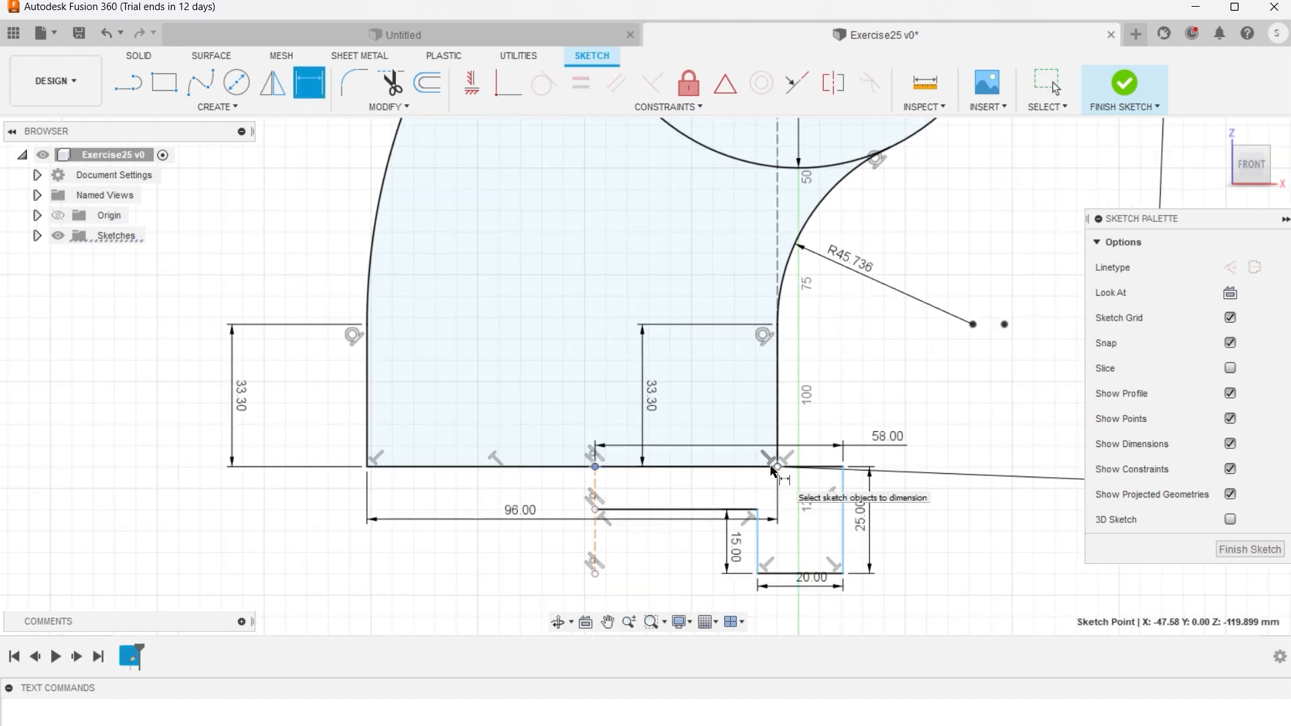
Dimension the distance from the construction line's upper end to the base line's right end as 48 mm.
click(776, 469)
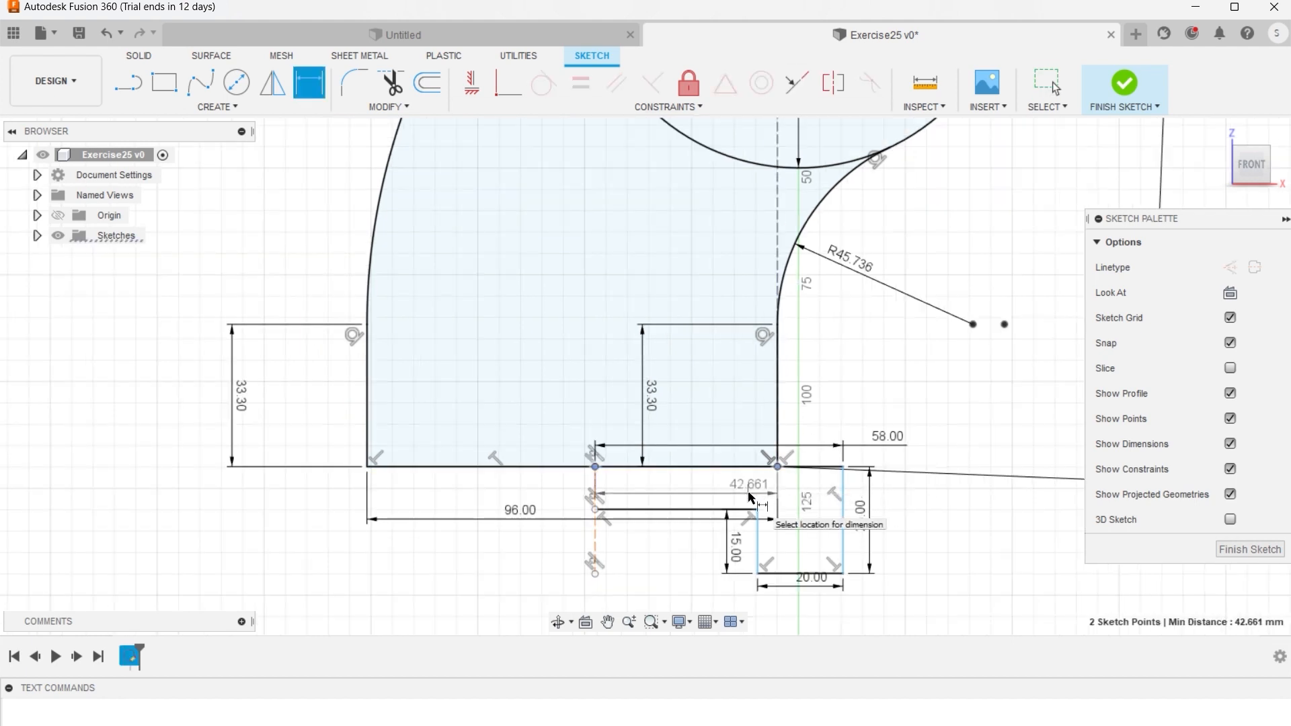
click(726, 495)
text(48)
key(Return)
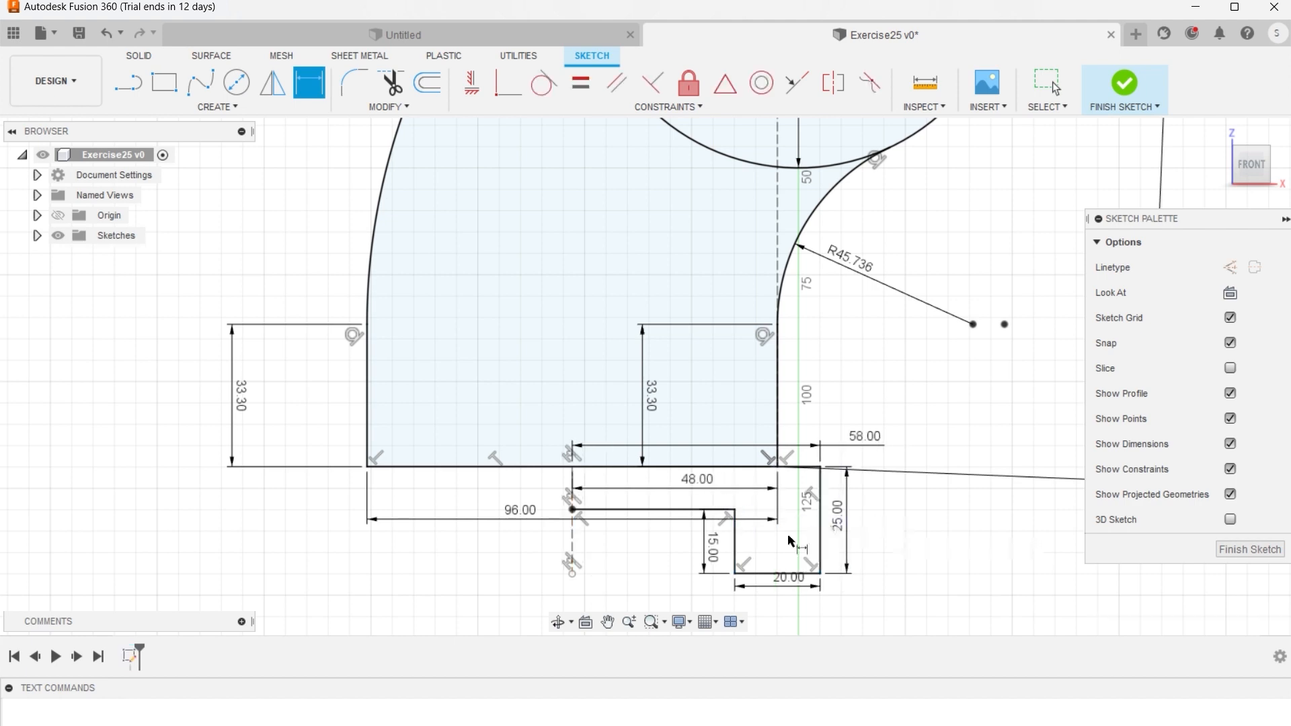
scroll(703, 560, up, 1)
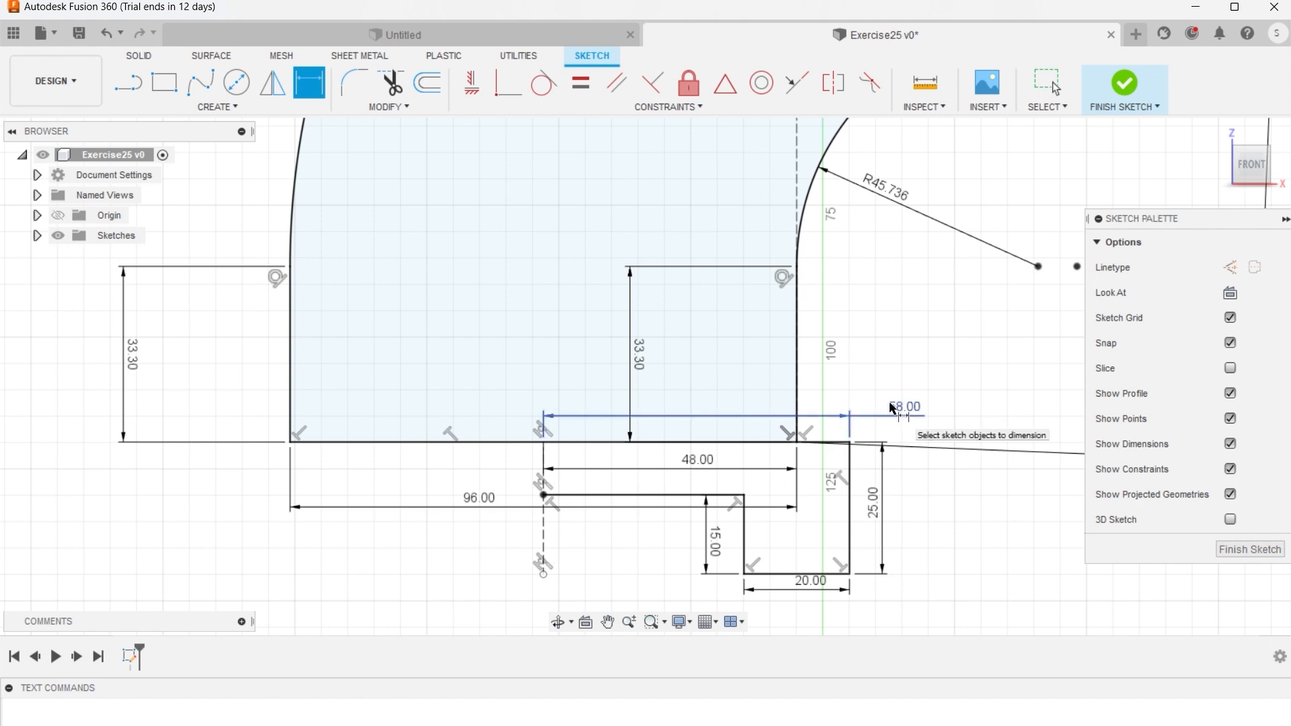
key(Escape)
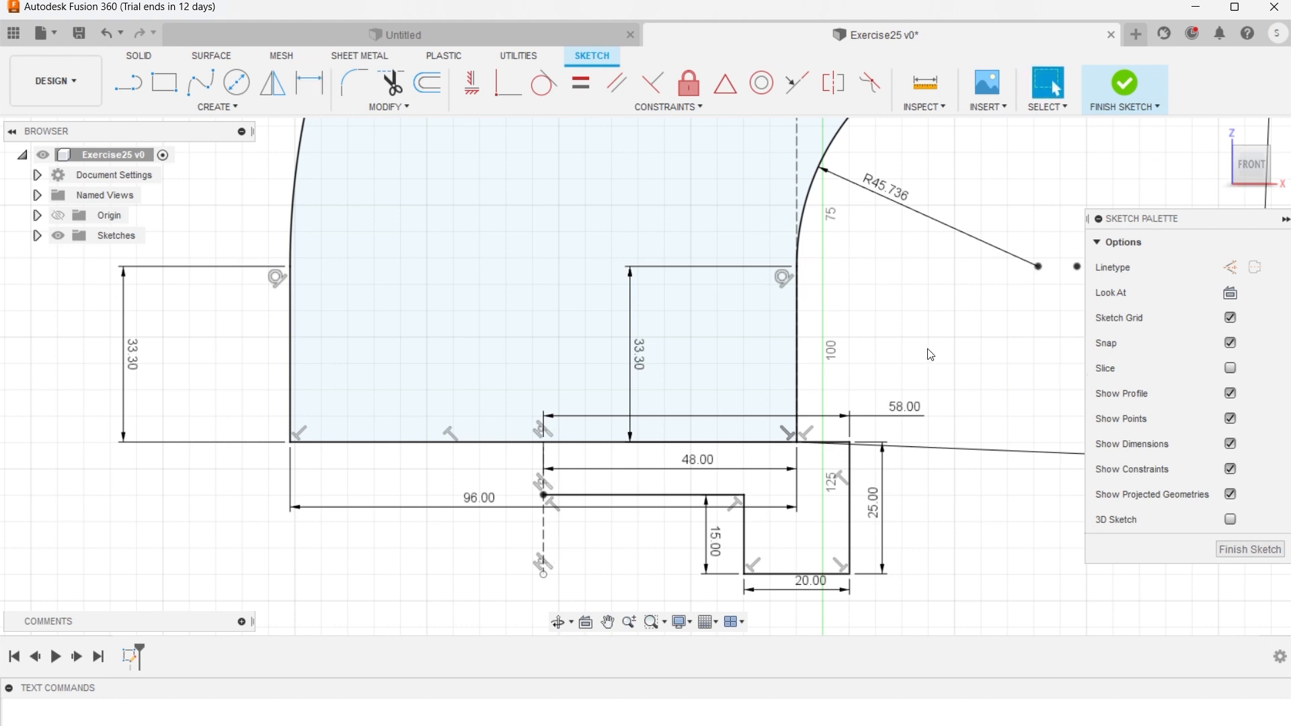
Mirror the foot's five solid lines about the vertical construction line.
click(218, 106)
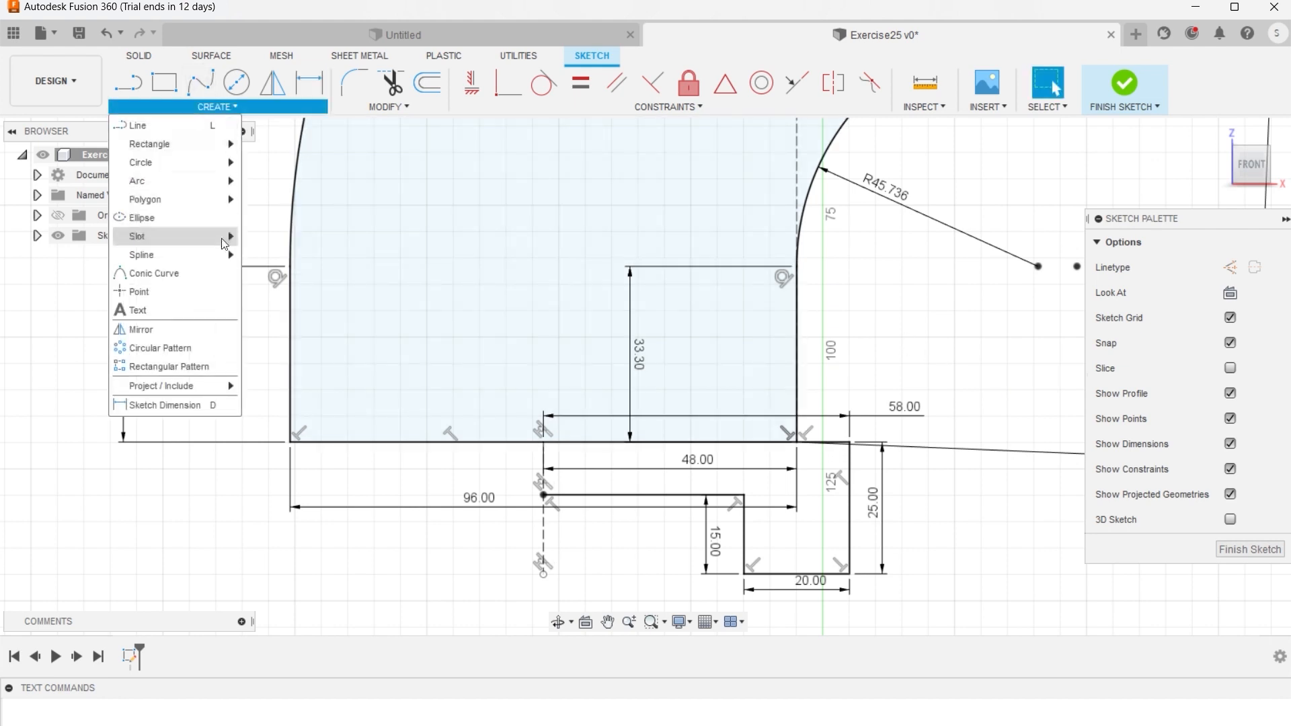
click(141, 329)
click(822, 444)
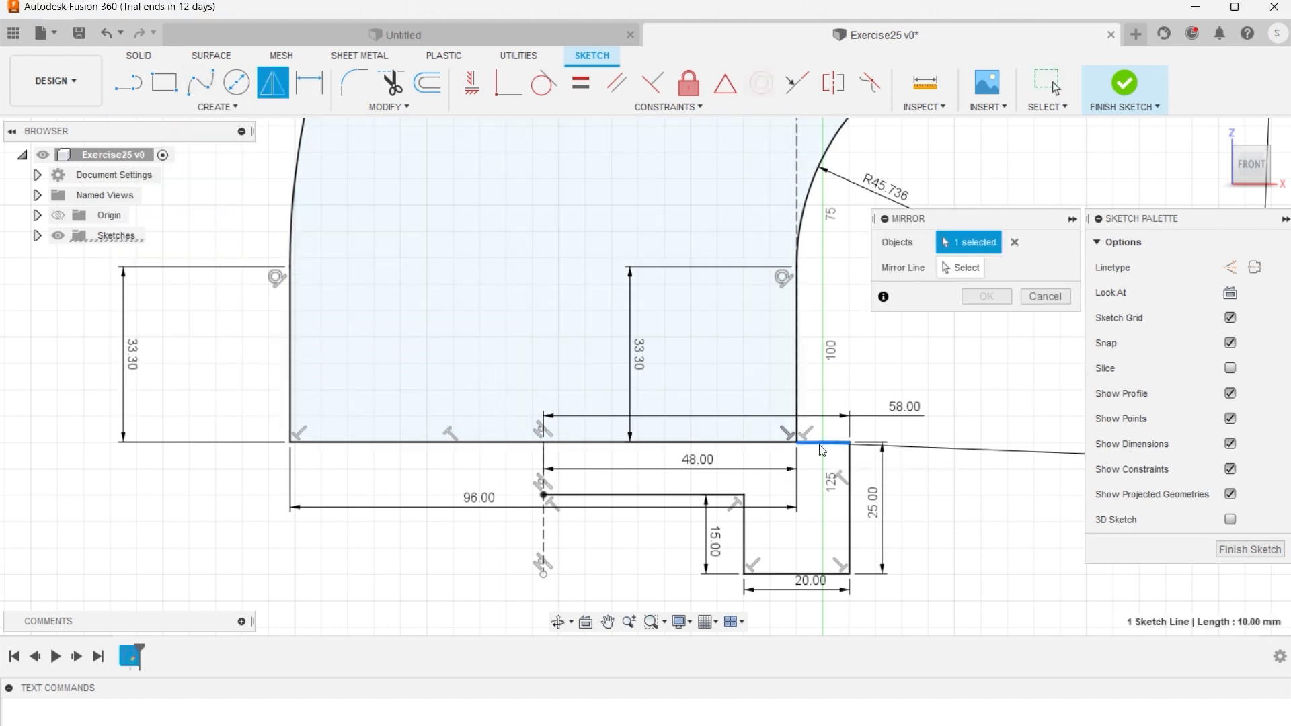
click(850, 472)
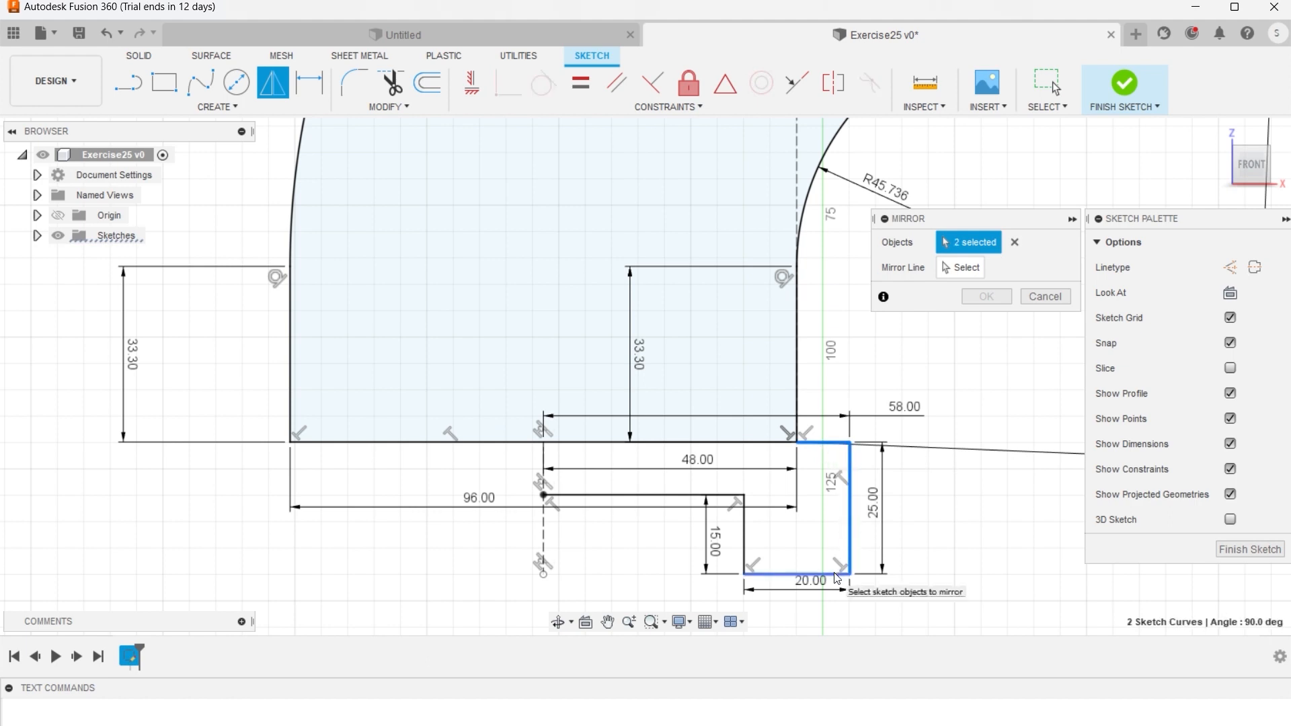
click(809, 574)
click(747, 555)
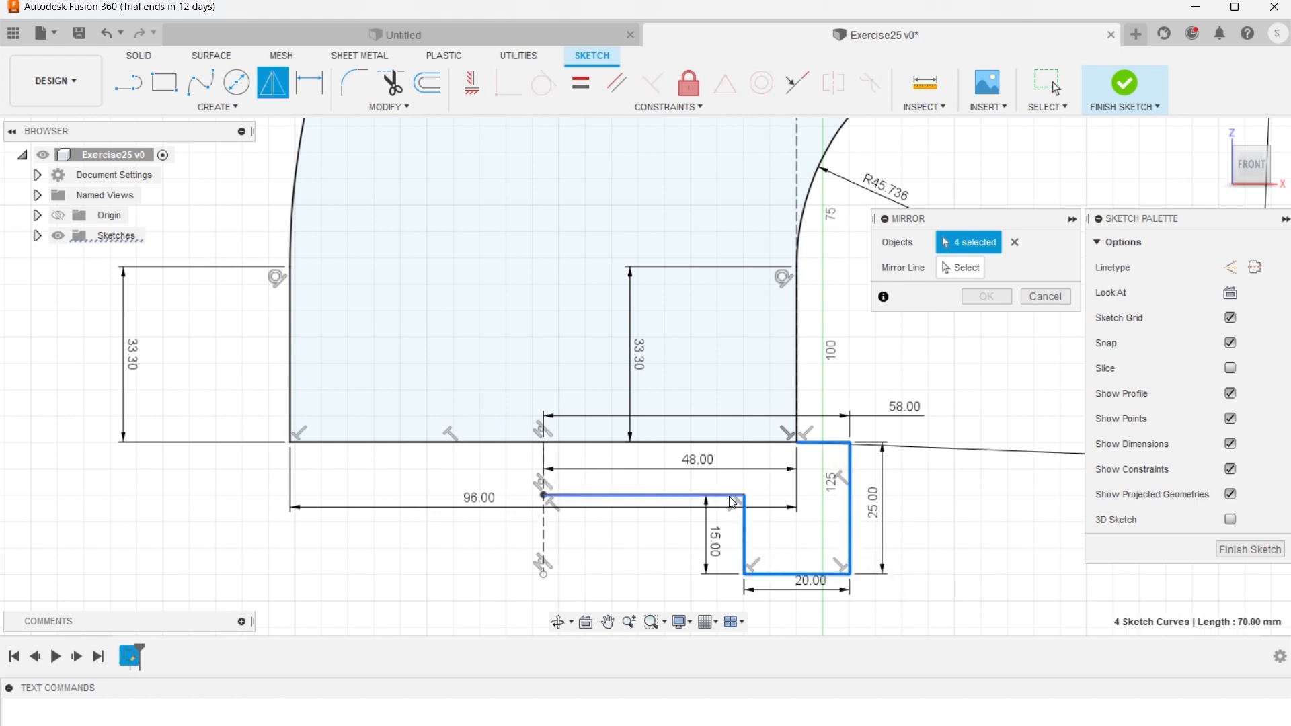
click(673, 495)
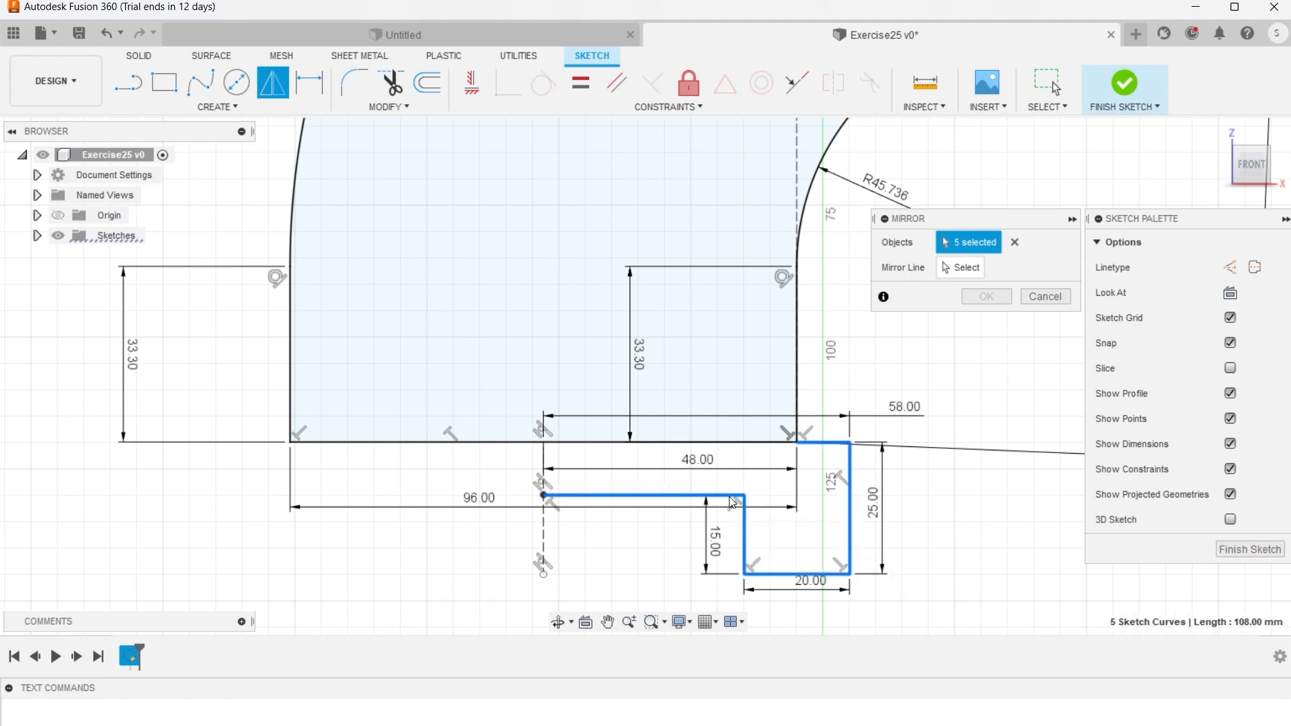
click(959, 269)
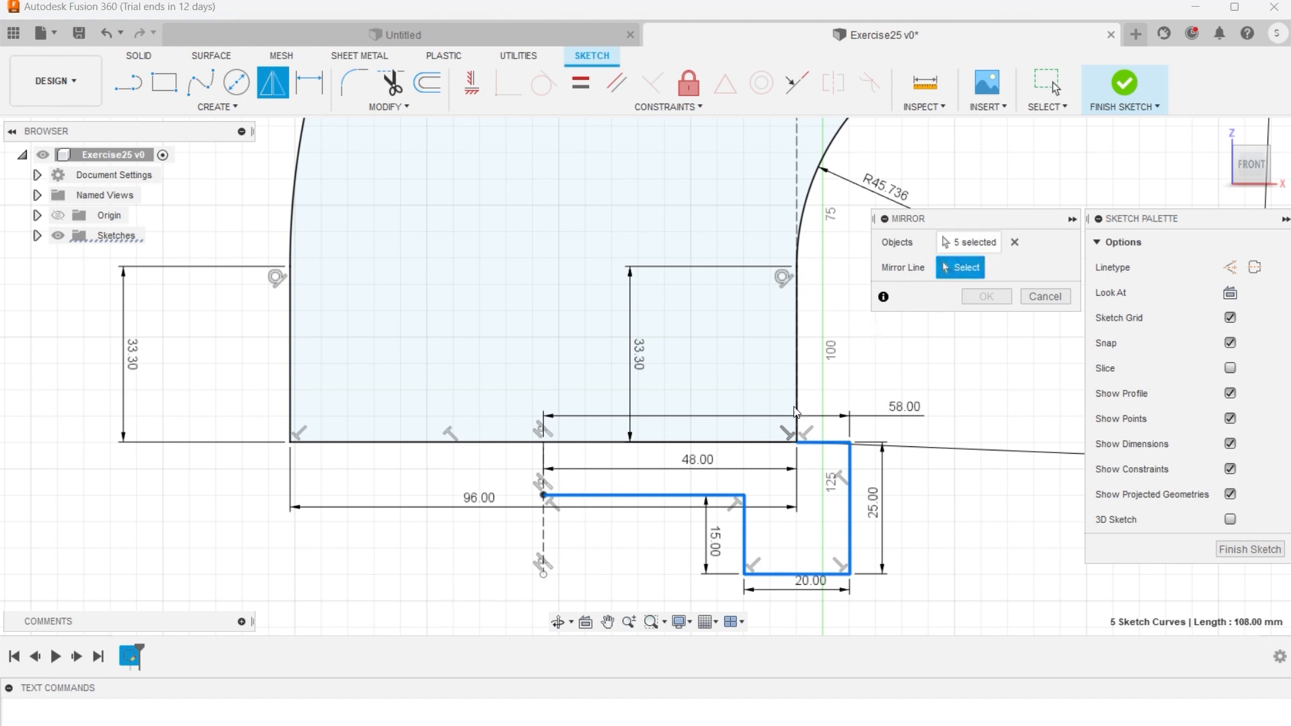
click(544, 538)
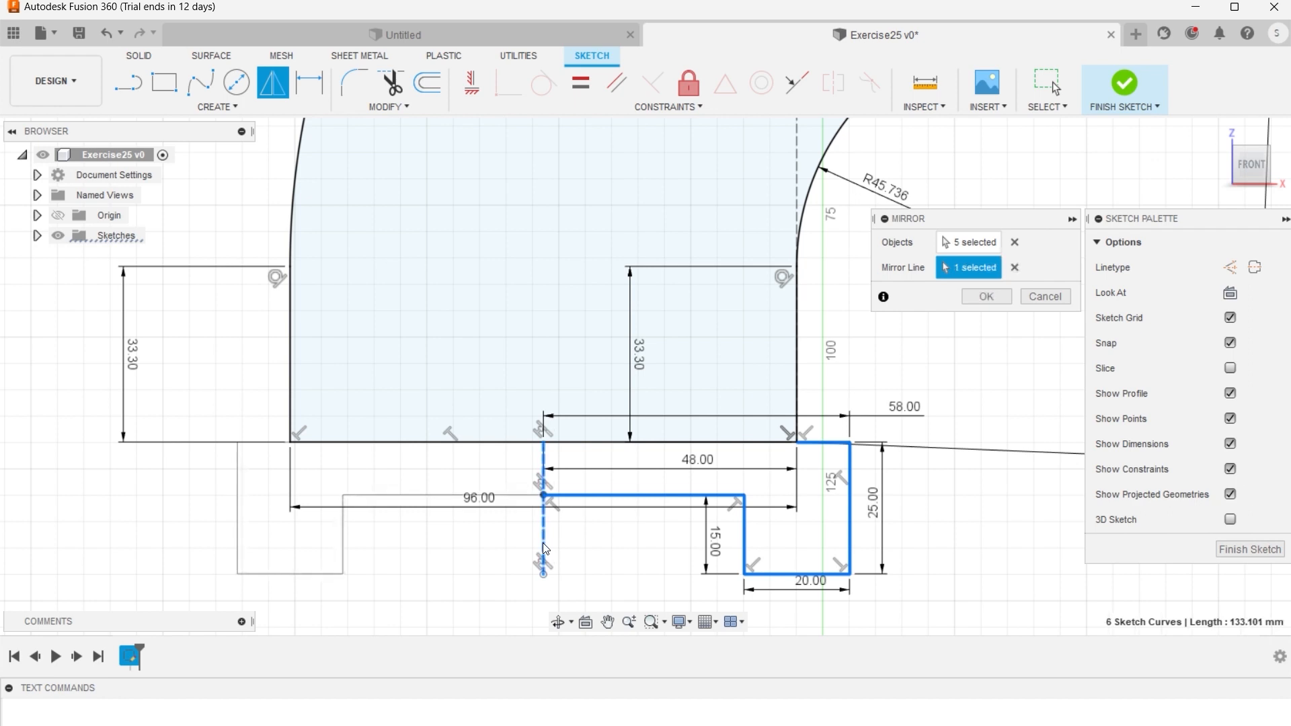
click(985, 296)
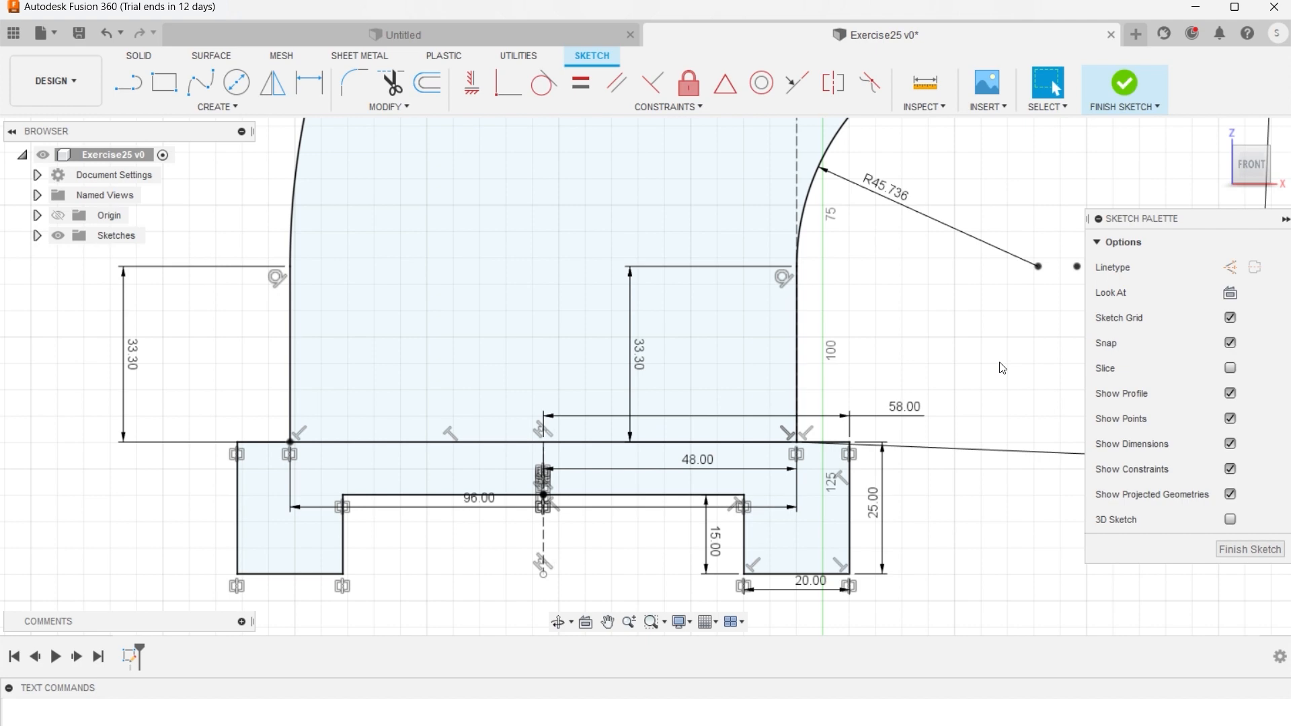
Finish the sketch and bring the Exercise 25 reference drawing into view.
scroll(1002, 368, down, 5)
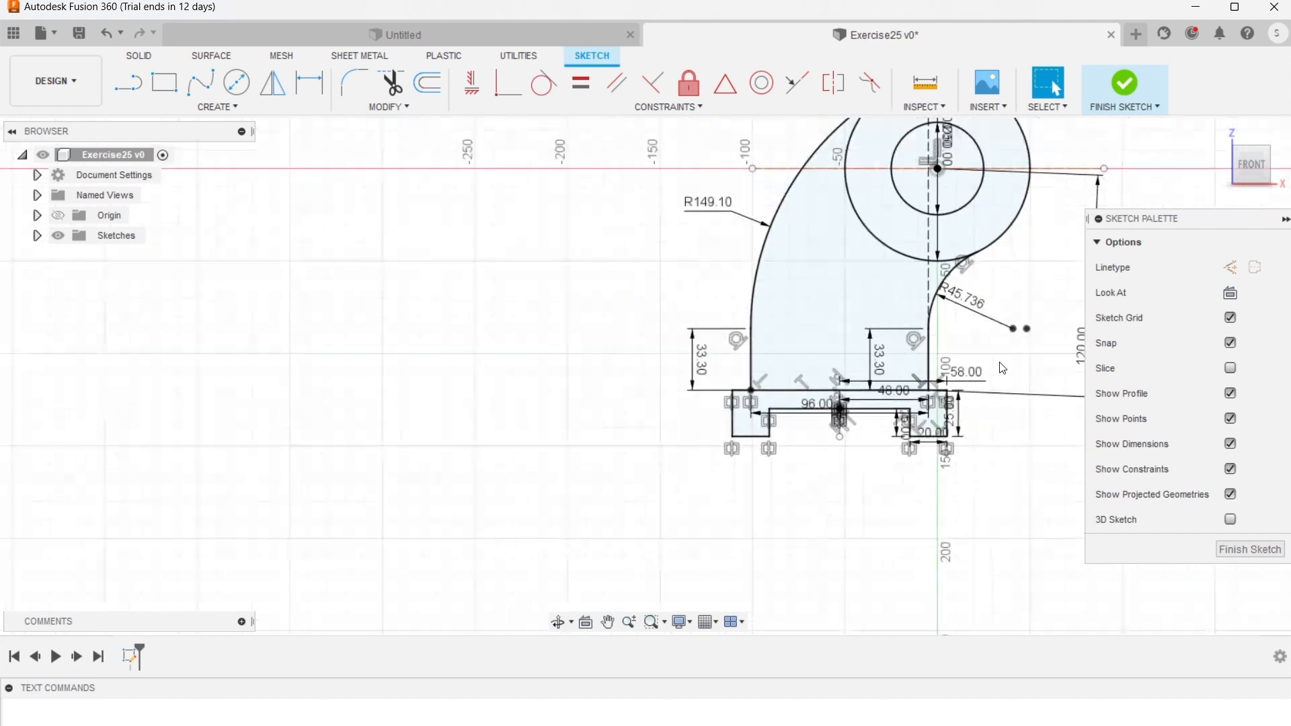
scroll(1111, 191, up, 3)
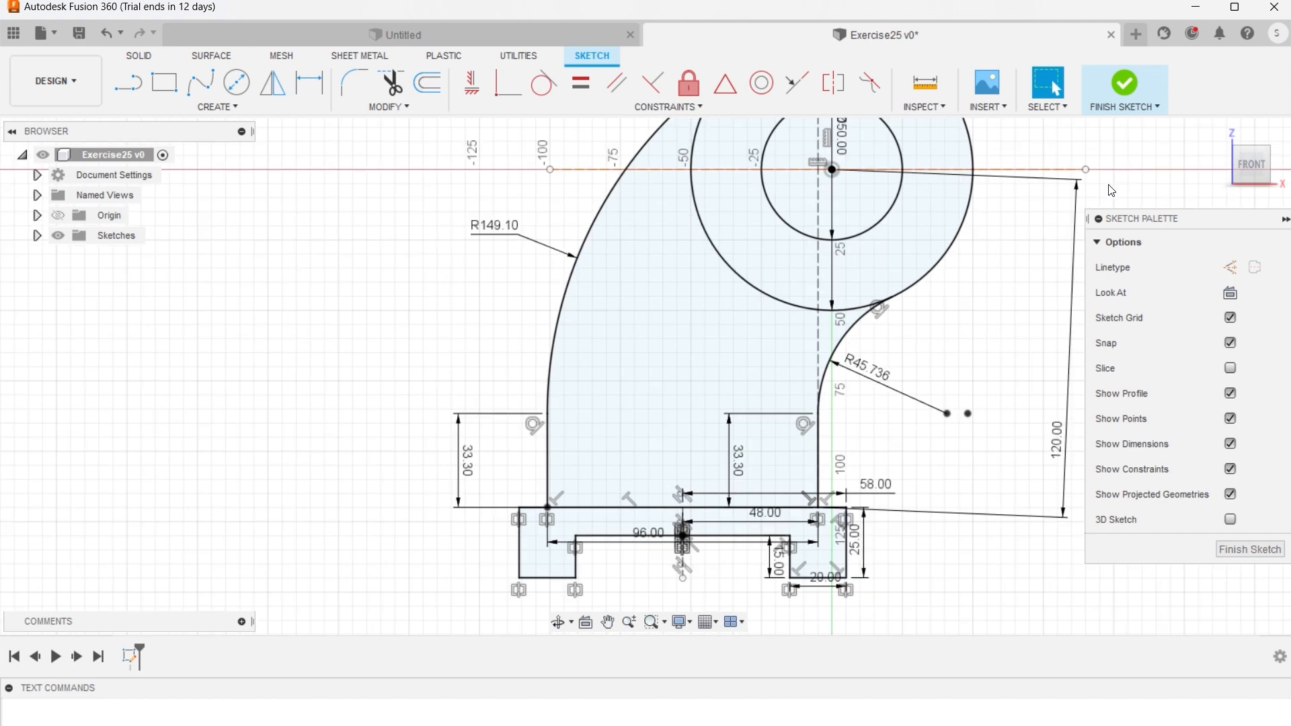
click(1118, 94)
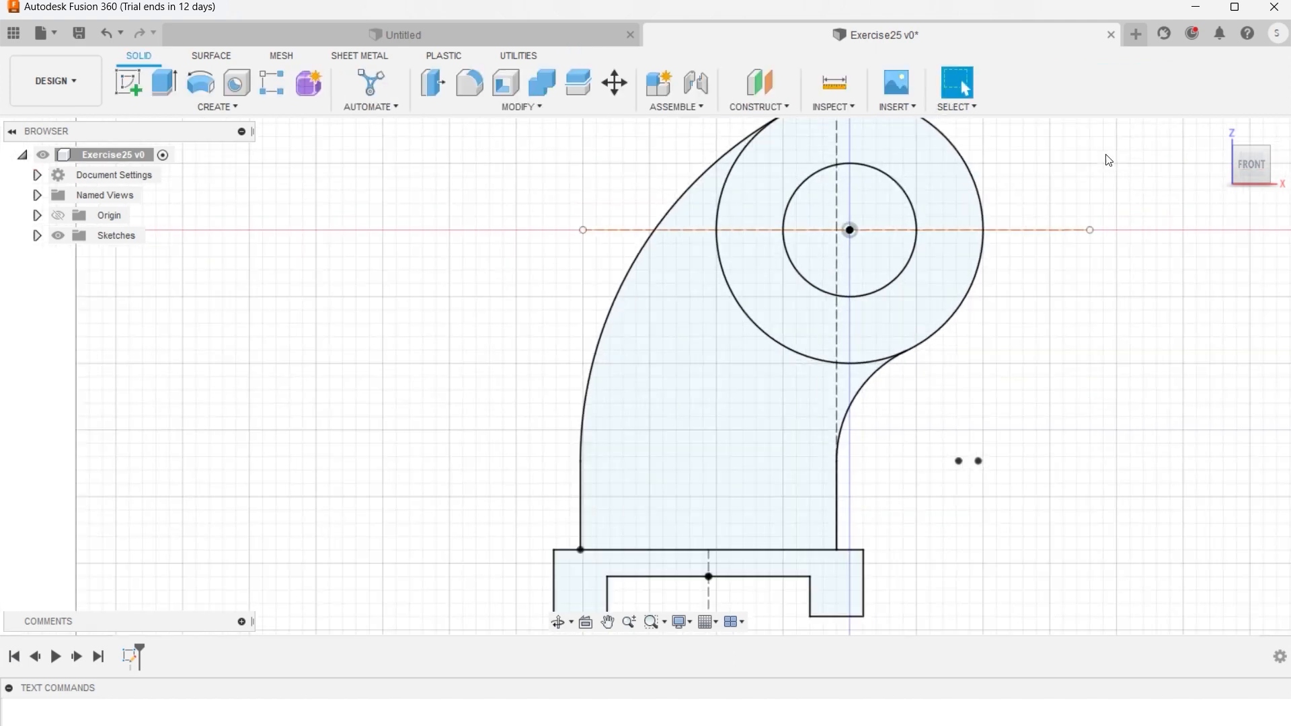
scroll(1105, 177, down, 1)
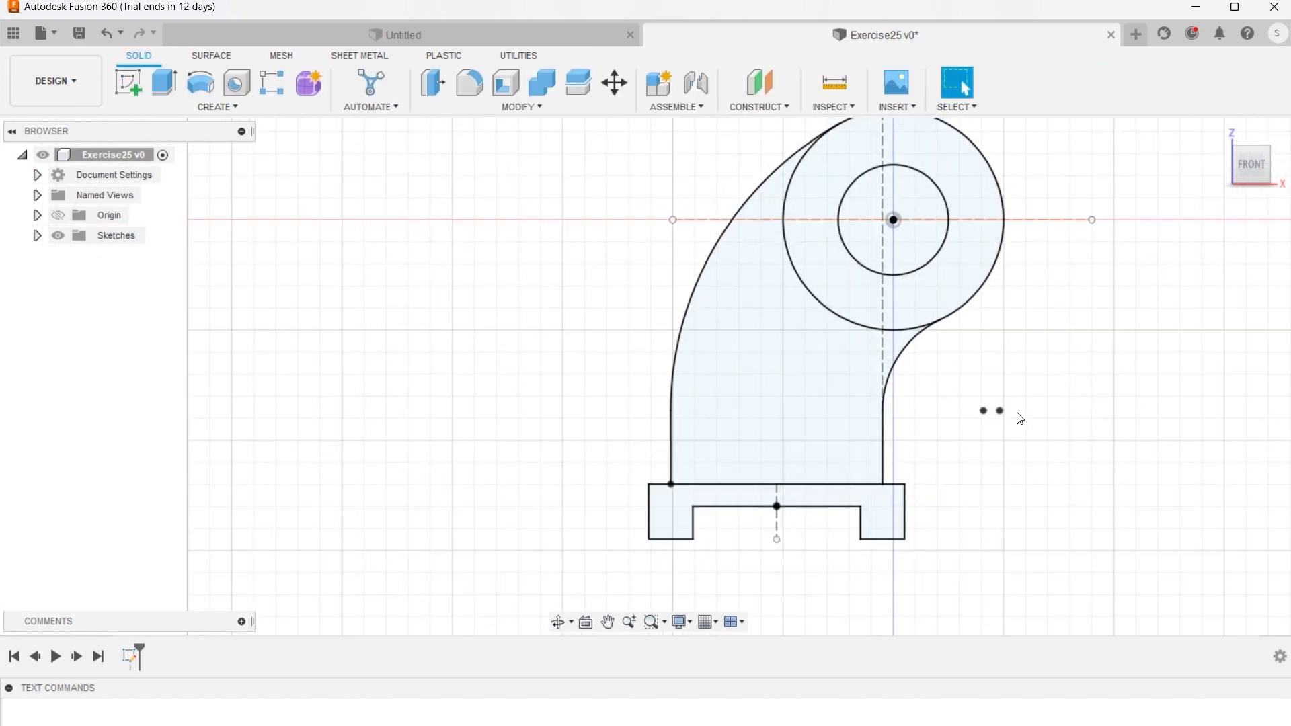
click(1196, 7)
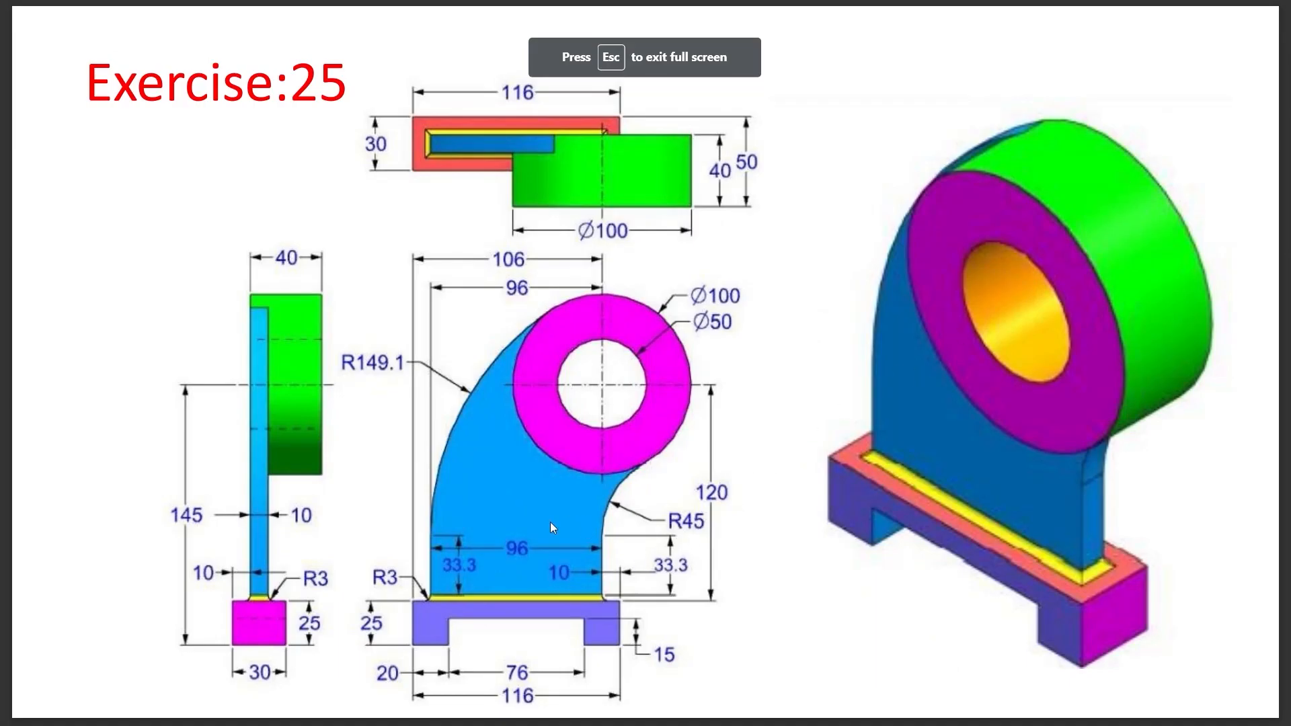
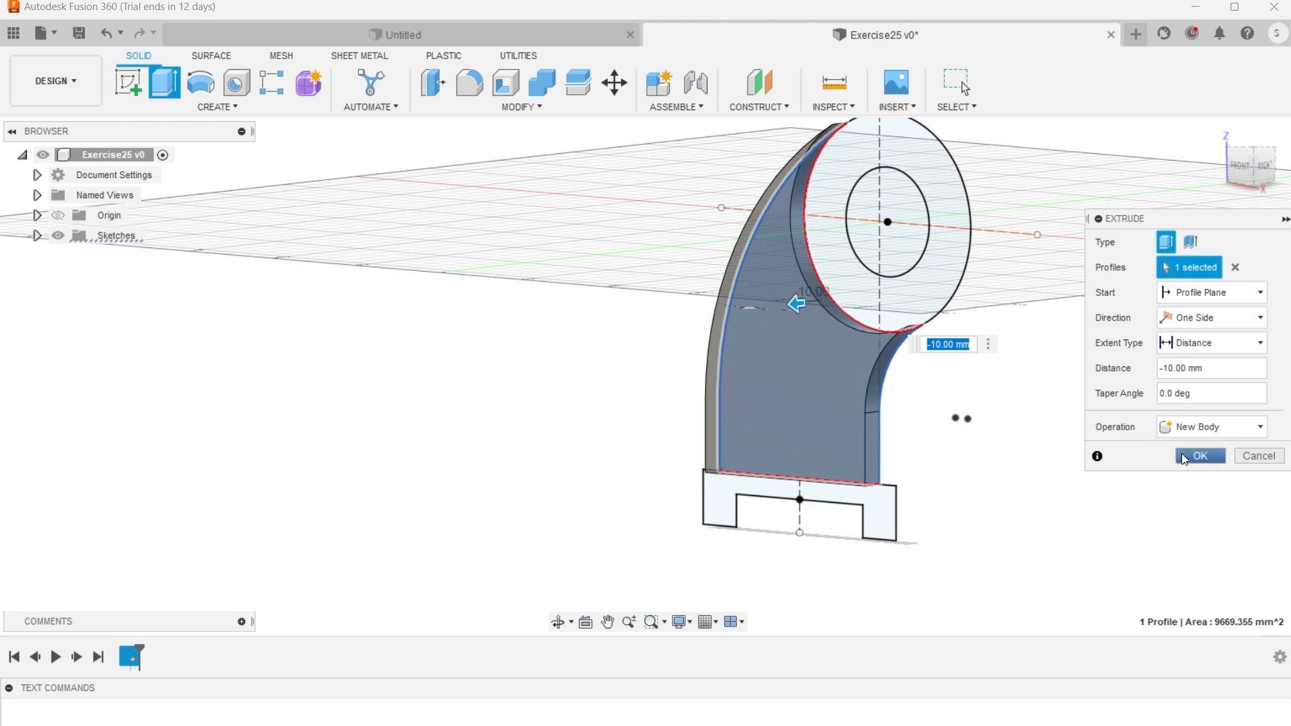
Extrude the curved web profile by -10 mm as a new body and make Sketch1 visible again.
click(1182, 454)
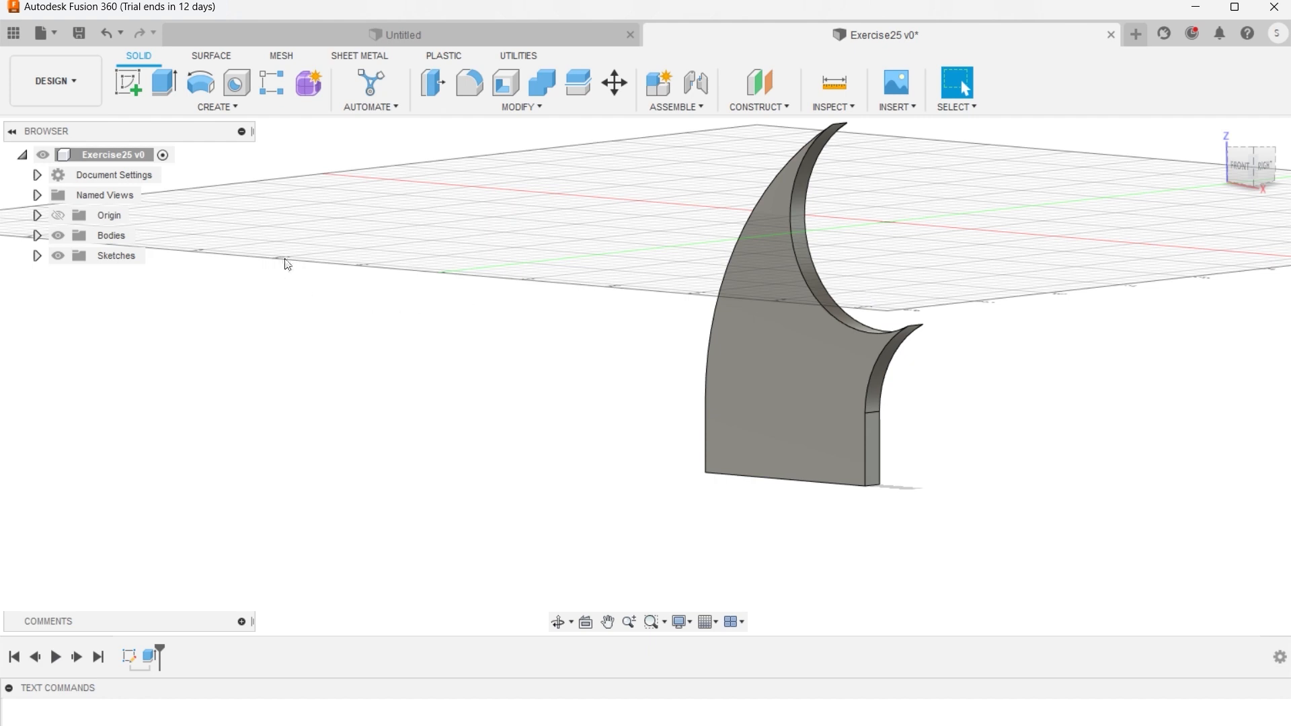
click(37, 255)
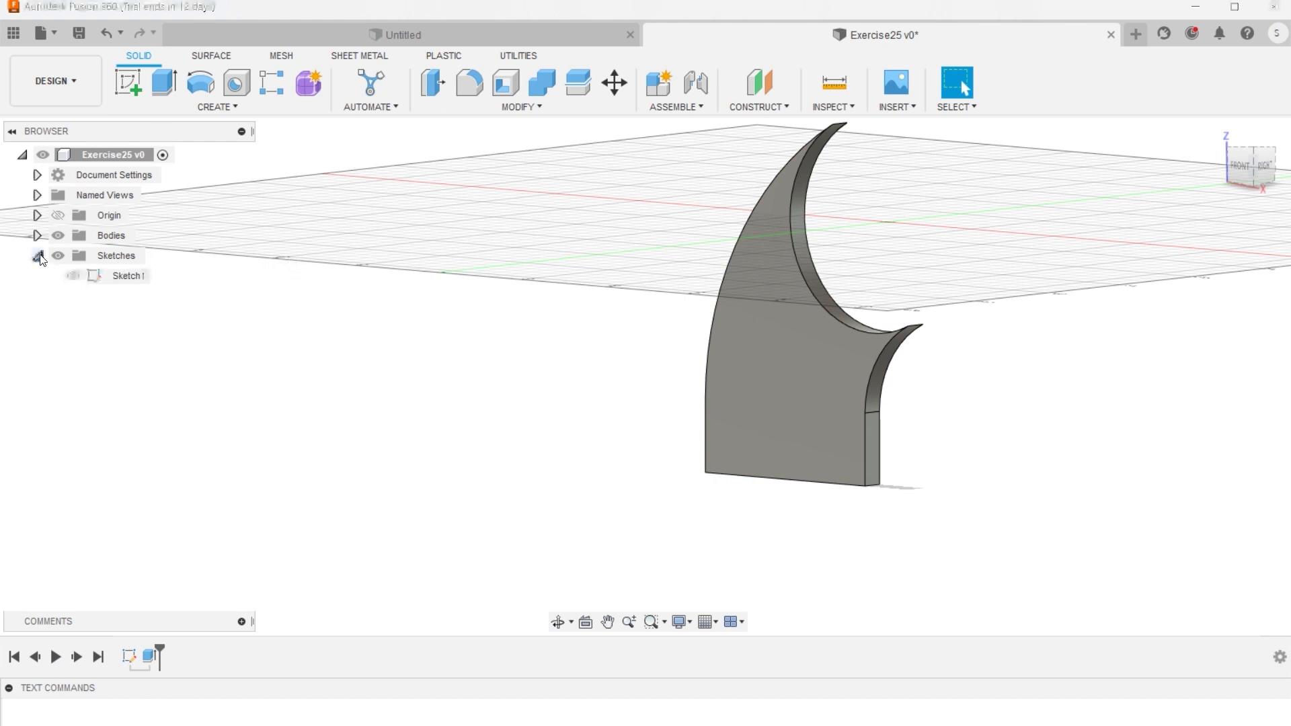
click(71, 279)
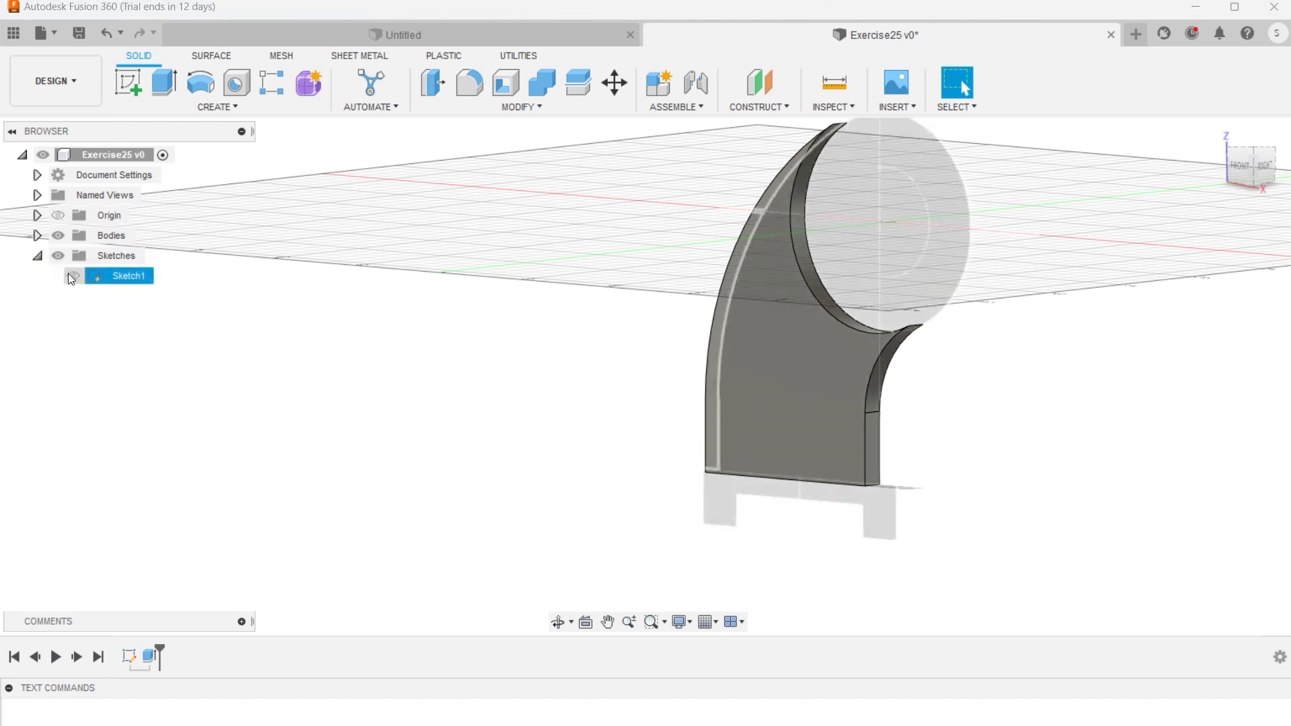
click(72, 277)
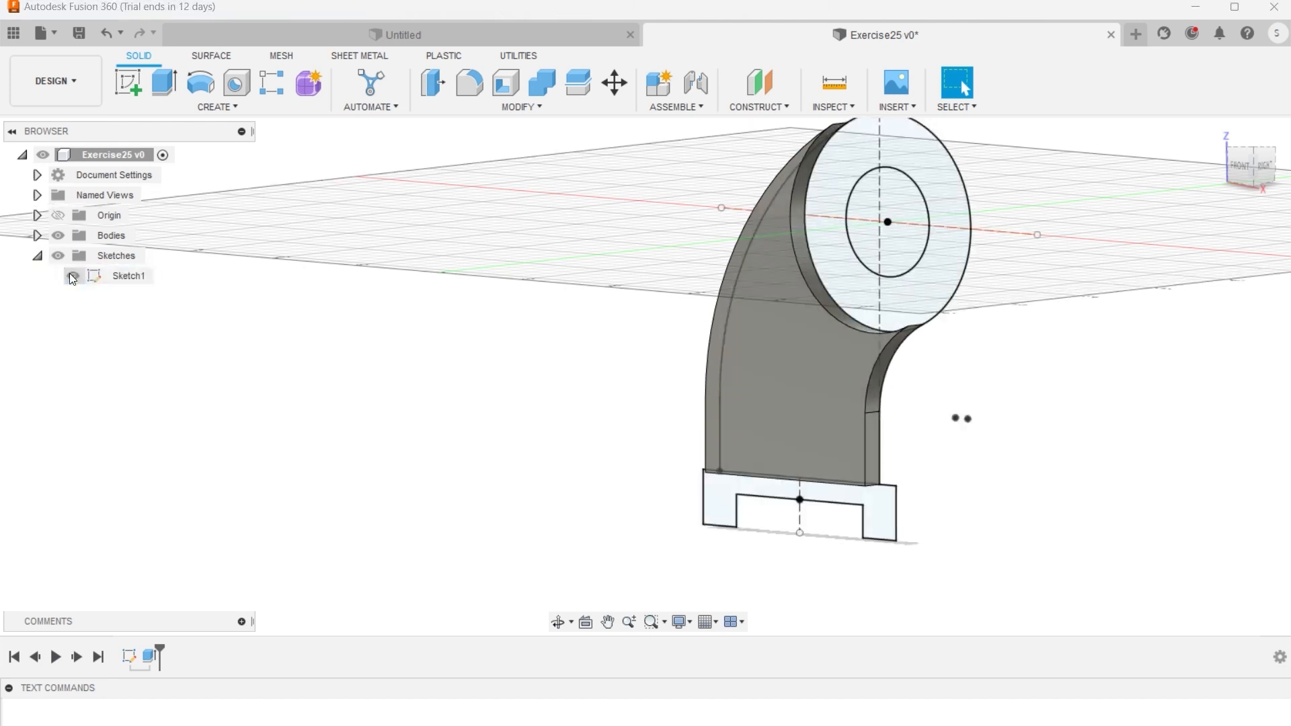
Extrude the ring profile between the two concentric circles by -40 mm as a new body.
click(827, 262)
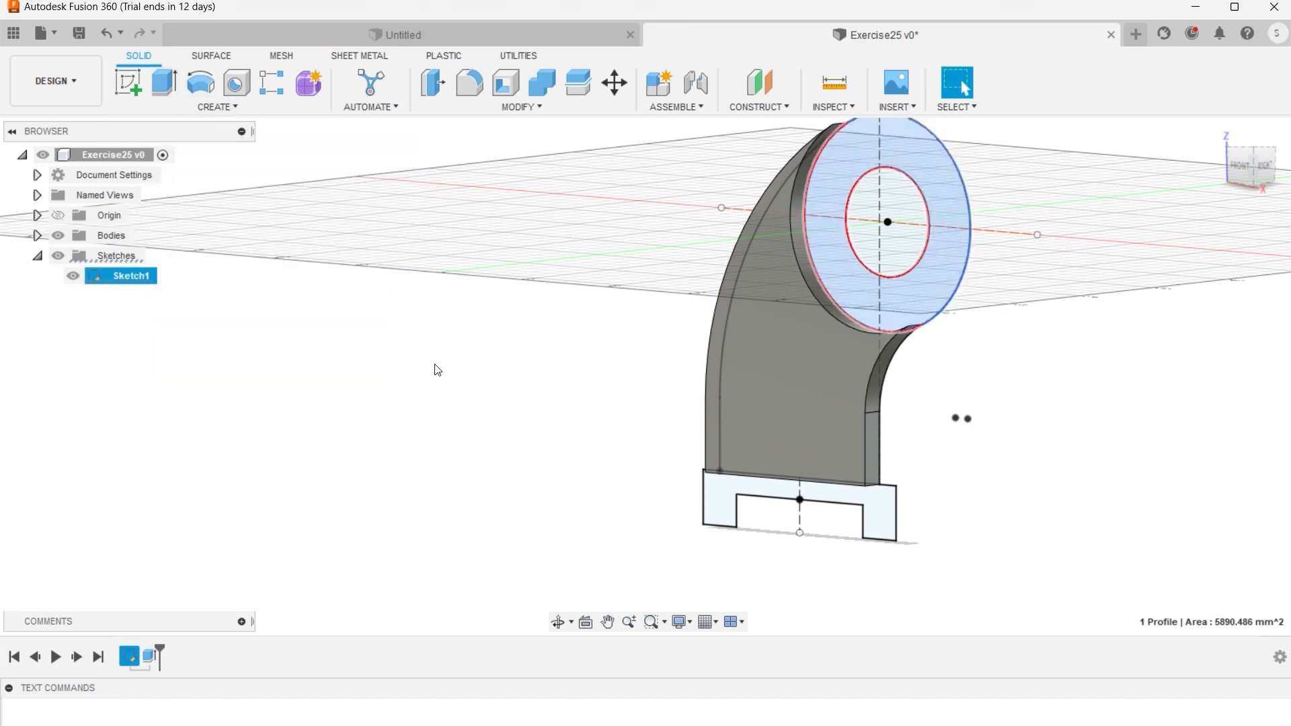
key(e)
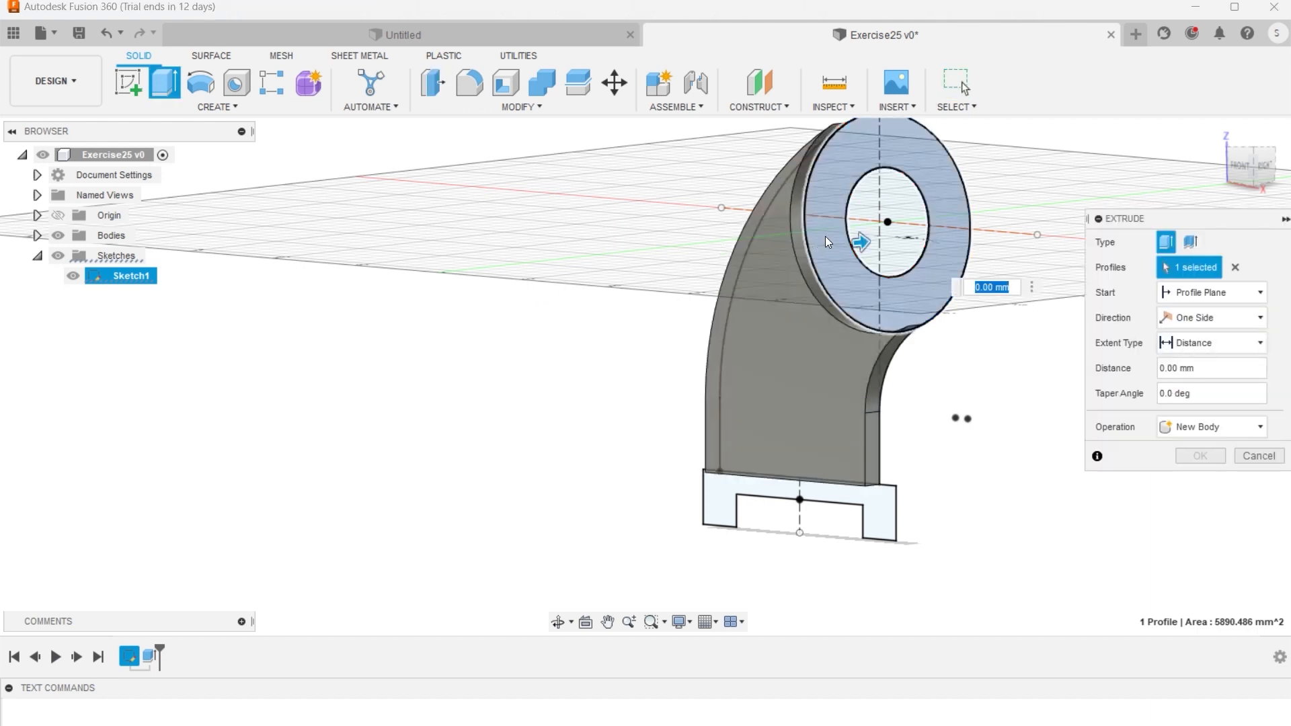
drag(856, 242, 798, 278)
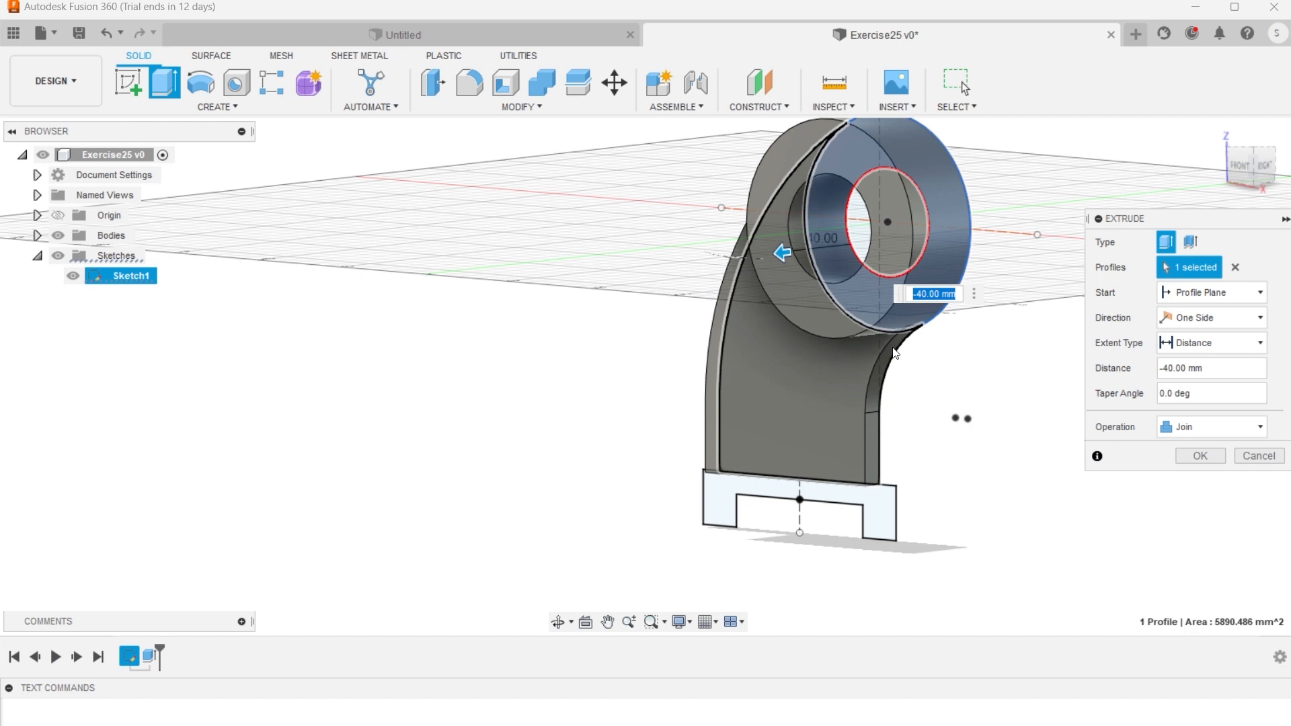
click(1253, 428)
click(1209, 506)
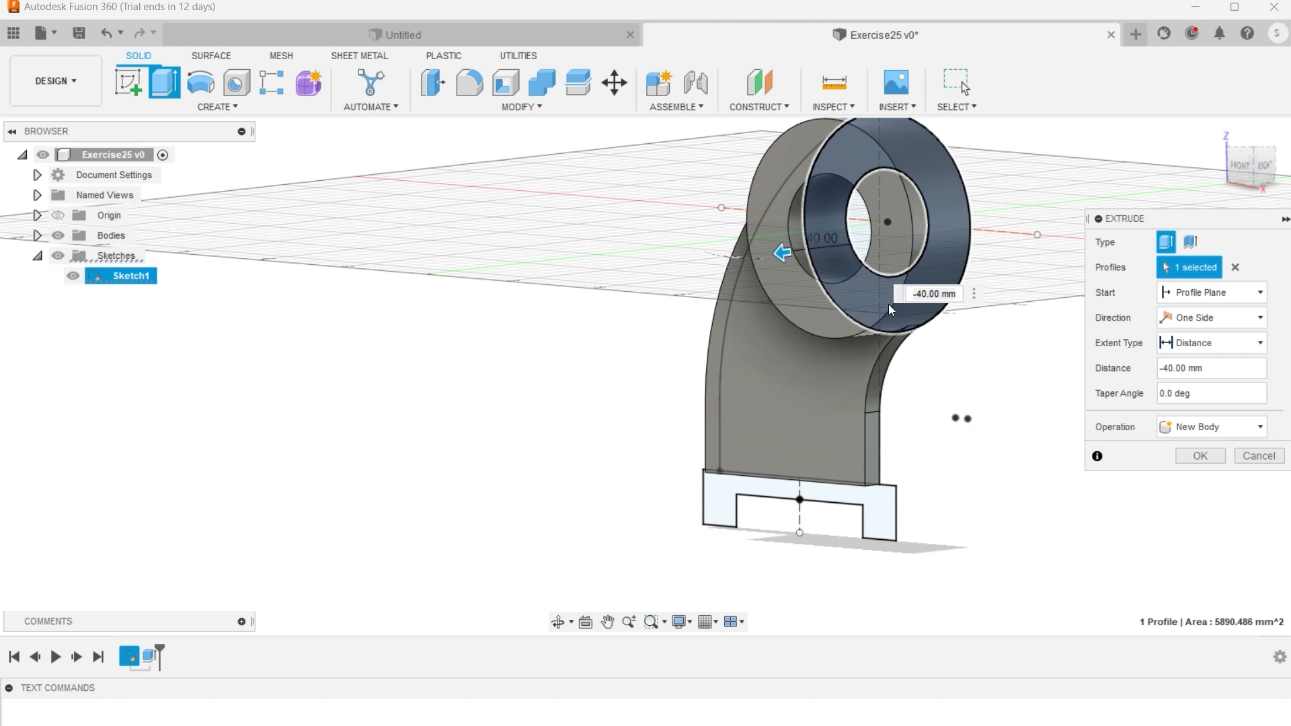
click(1198, 457)
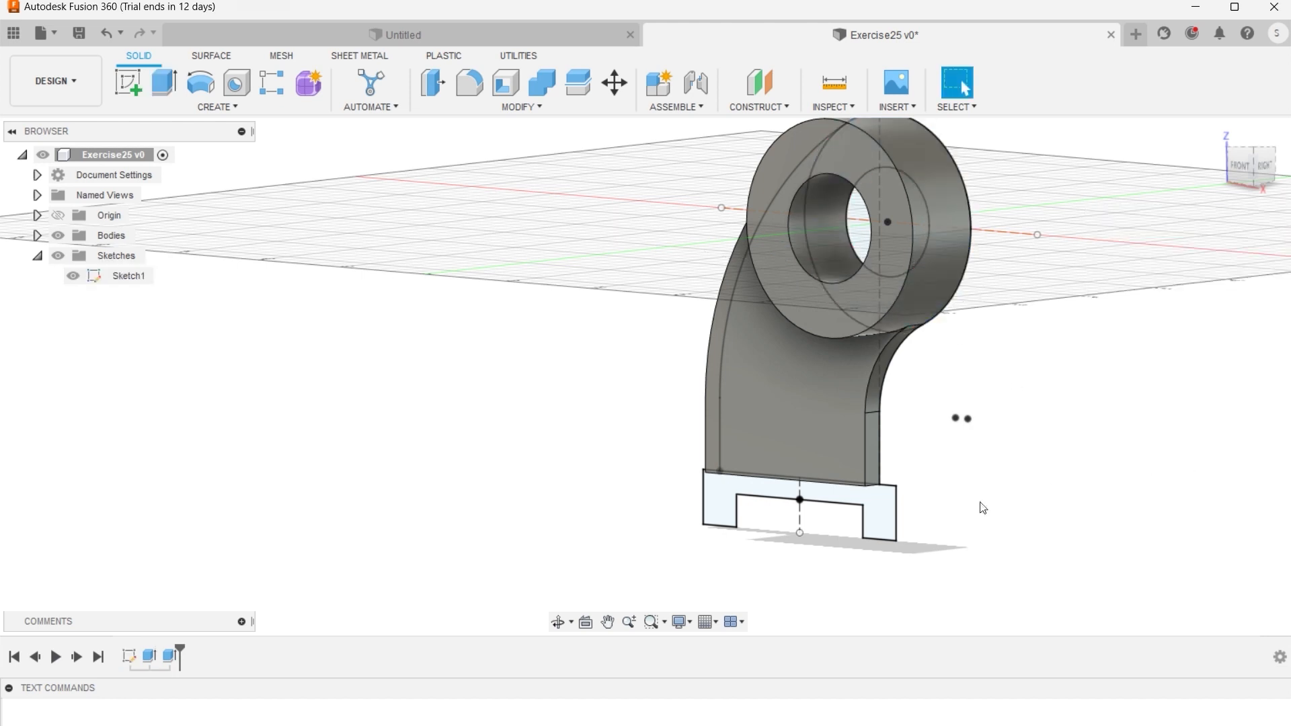
Extrude the stepped foot profile in two directions, with a side 1 distance of 10 mm.
click(876, 510)
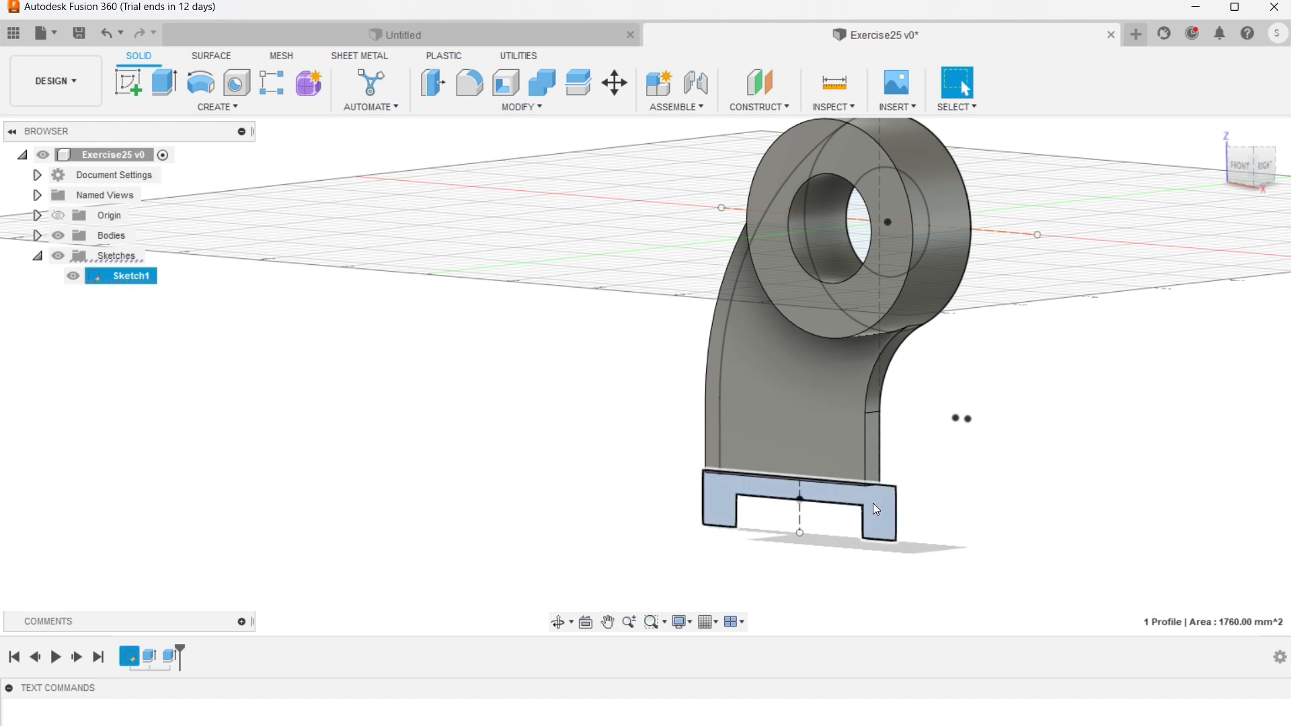
key(e)
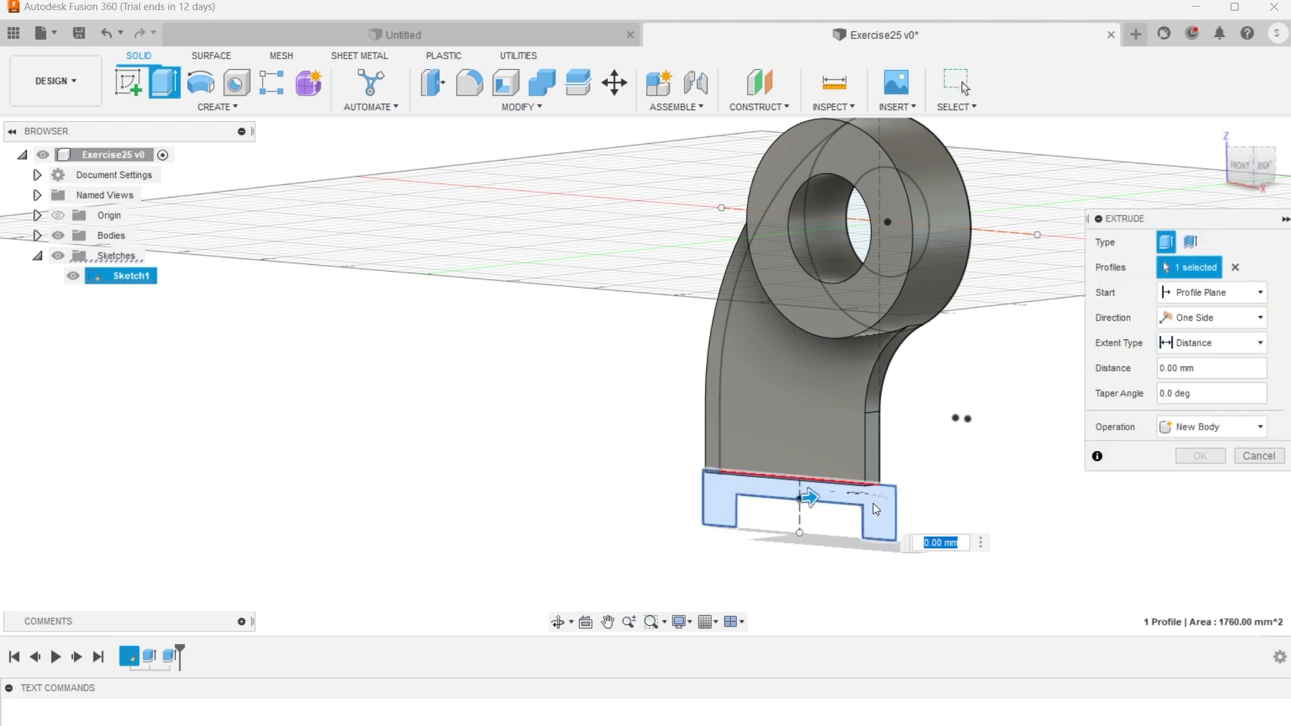
middle_drag(975, 452, 874, 479)
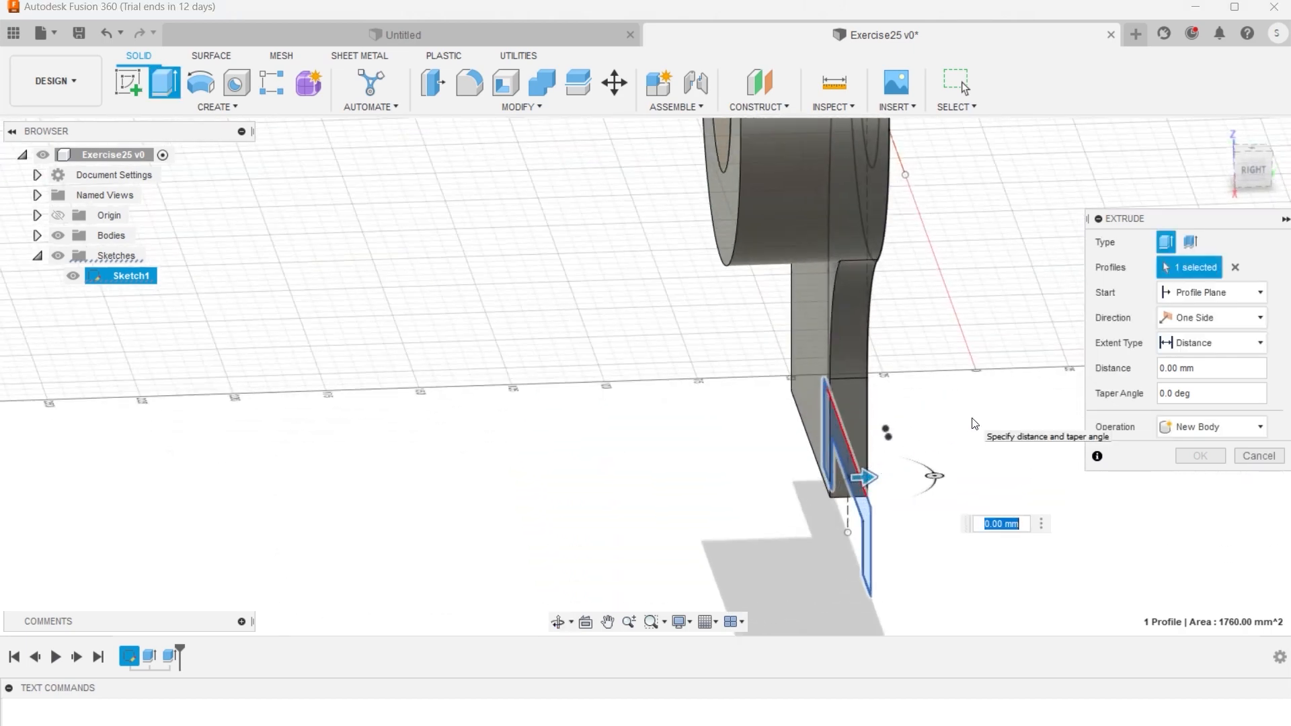
mouse_move(975, 425)
middle_down()
mouse_move(910, 435)
mouse_move(931, 421)
mouse_move(946, 429)
middle_up()
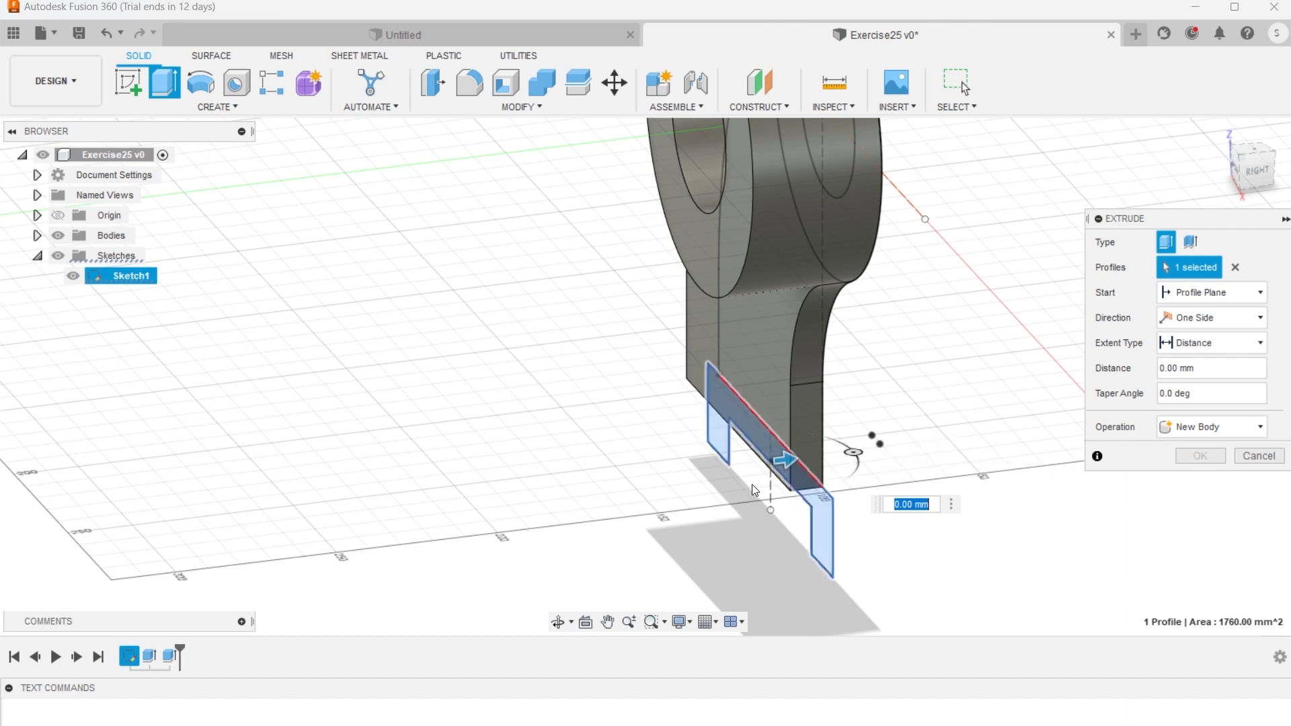
scroll(894, 518, down, 5)
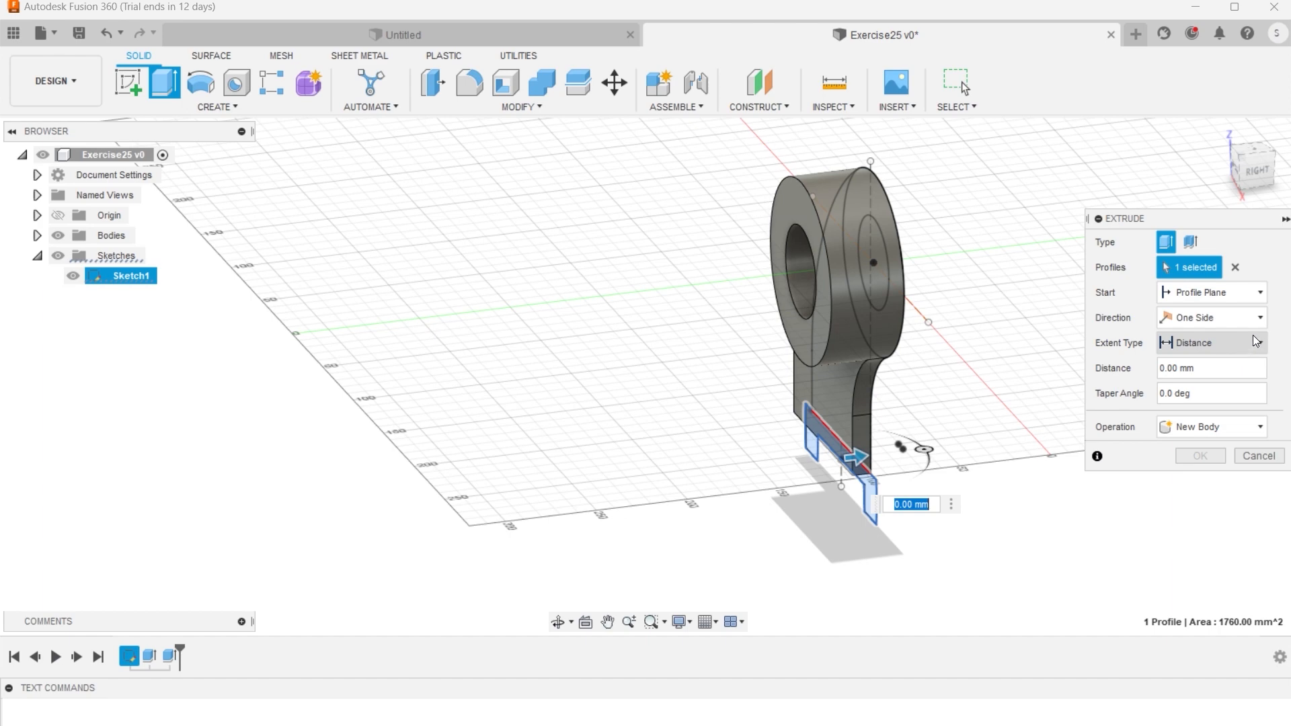
click(1251, 317)
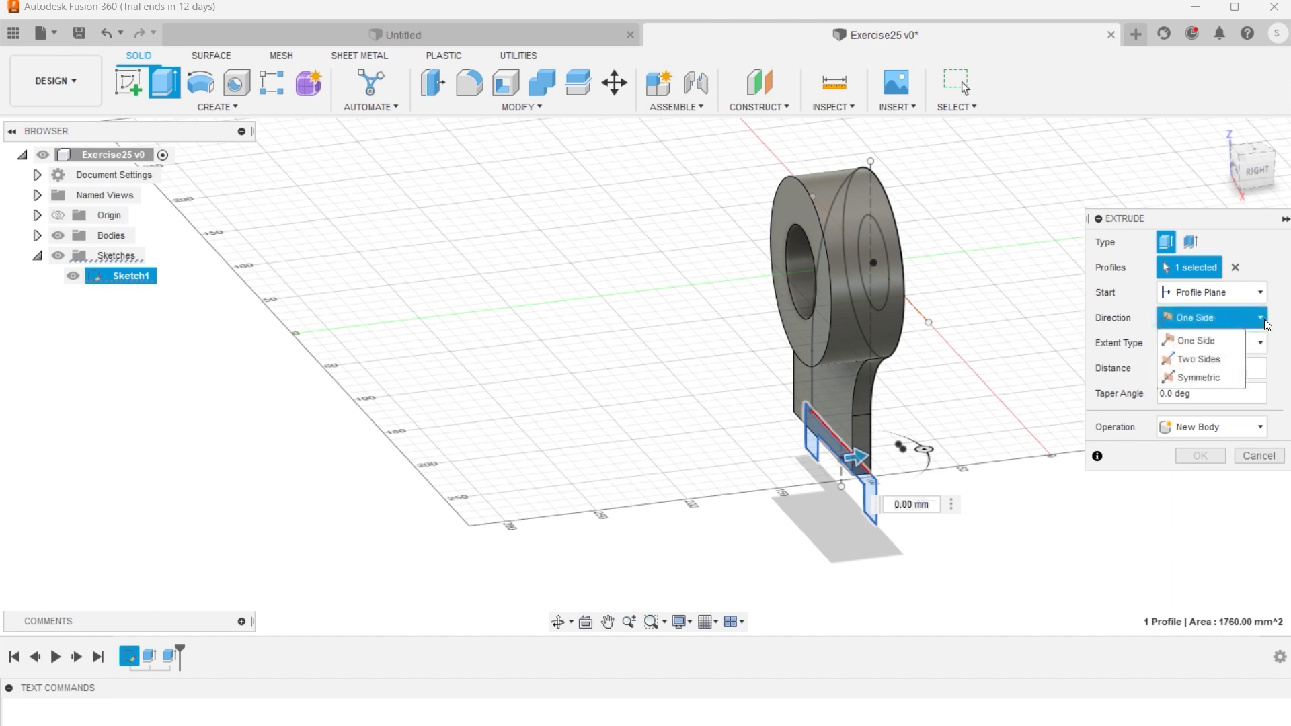
click(1200, 359)
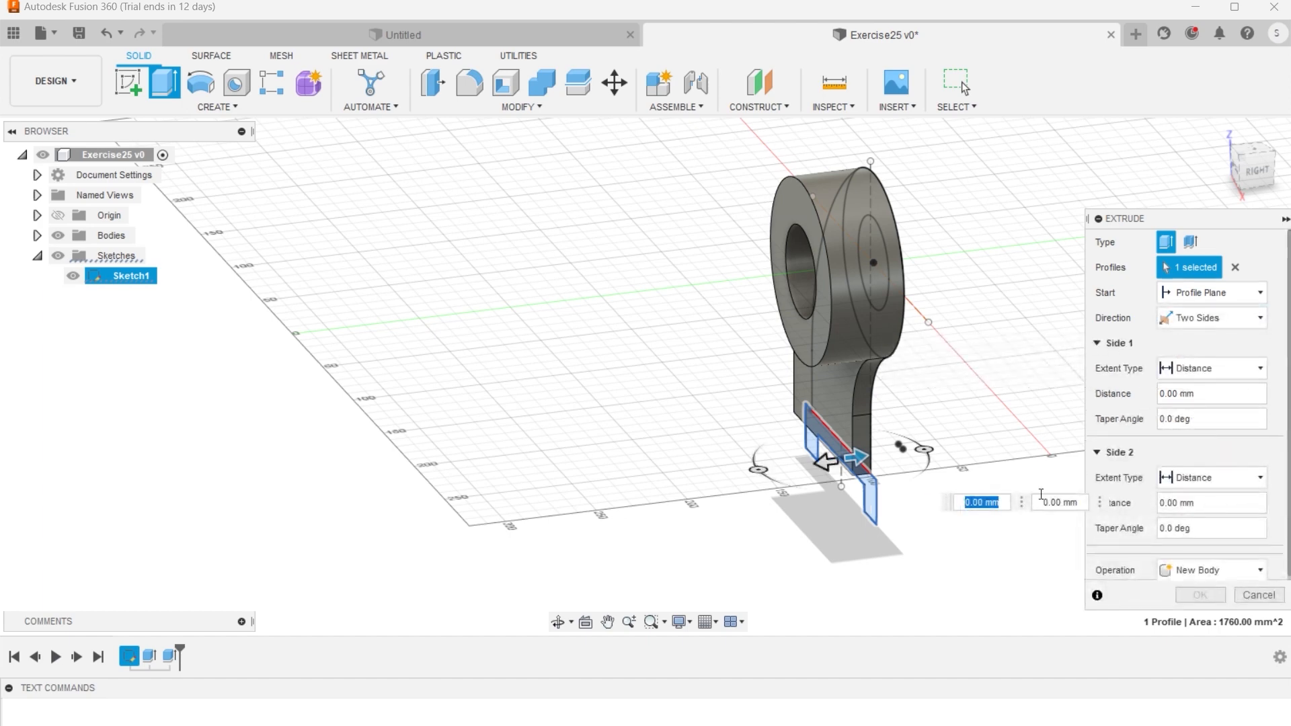
scroll(938, 535, up, 1)
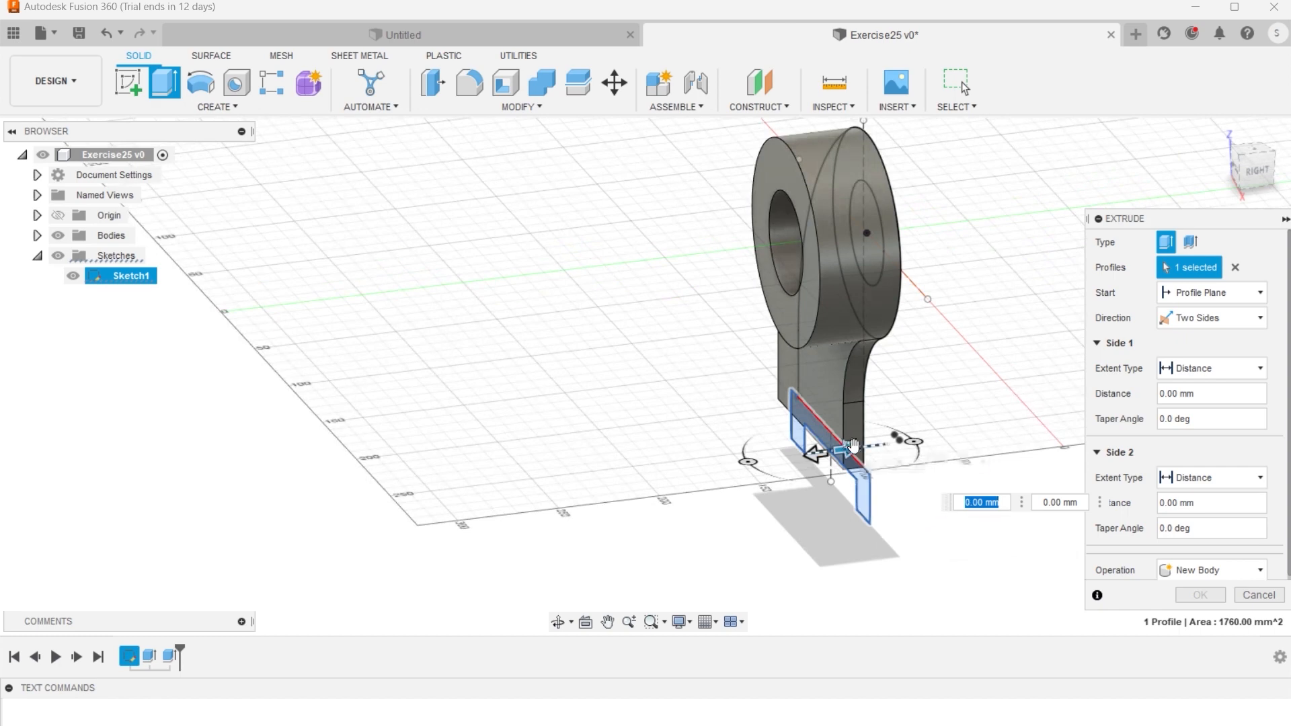
drag(848, 449, 868, 449)
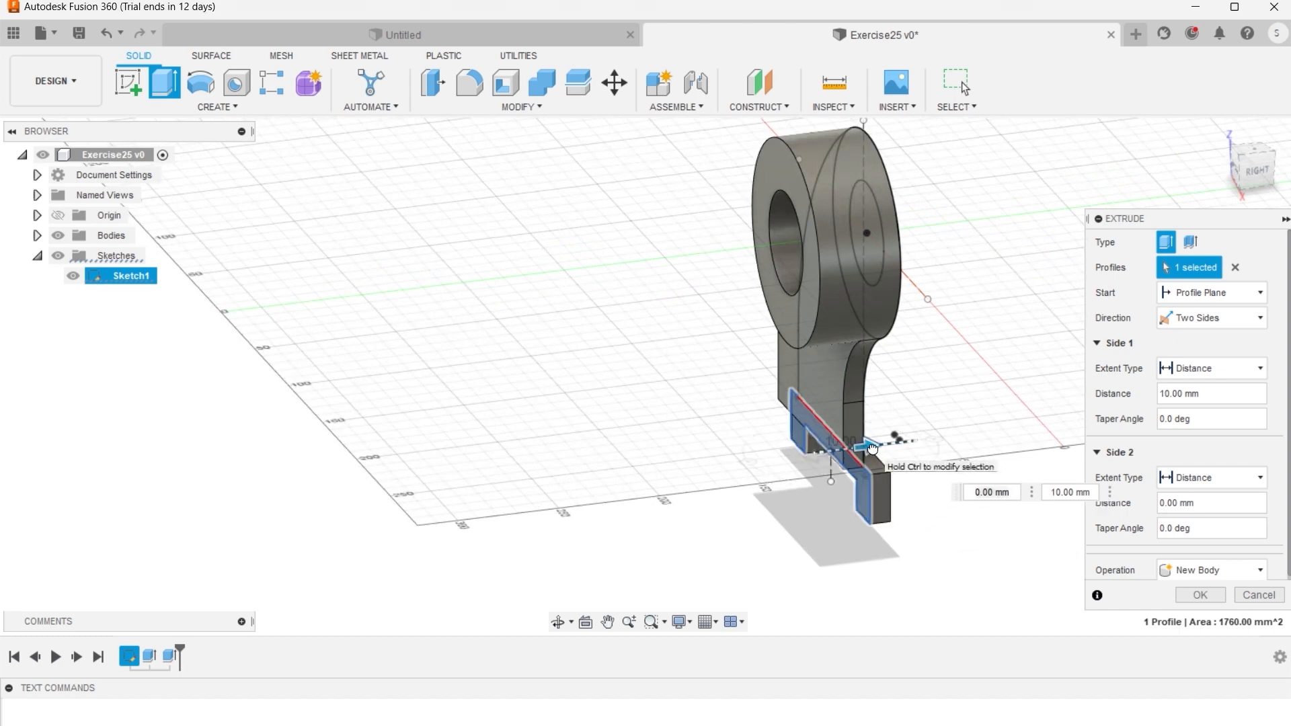
click(872, 447)
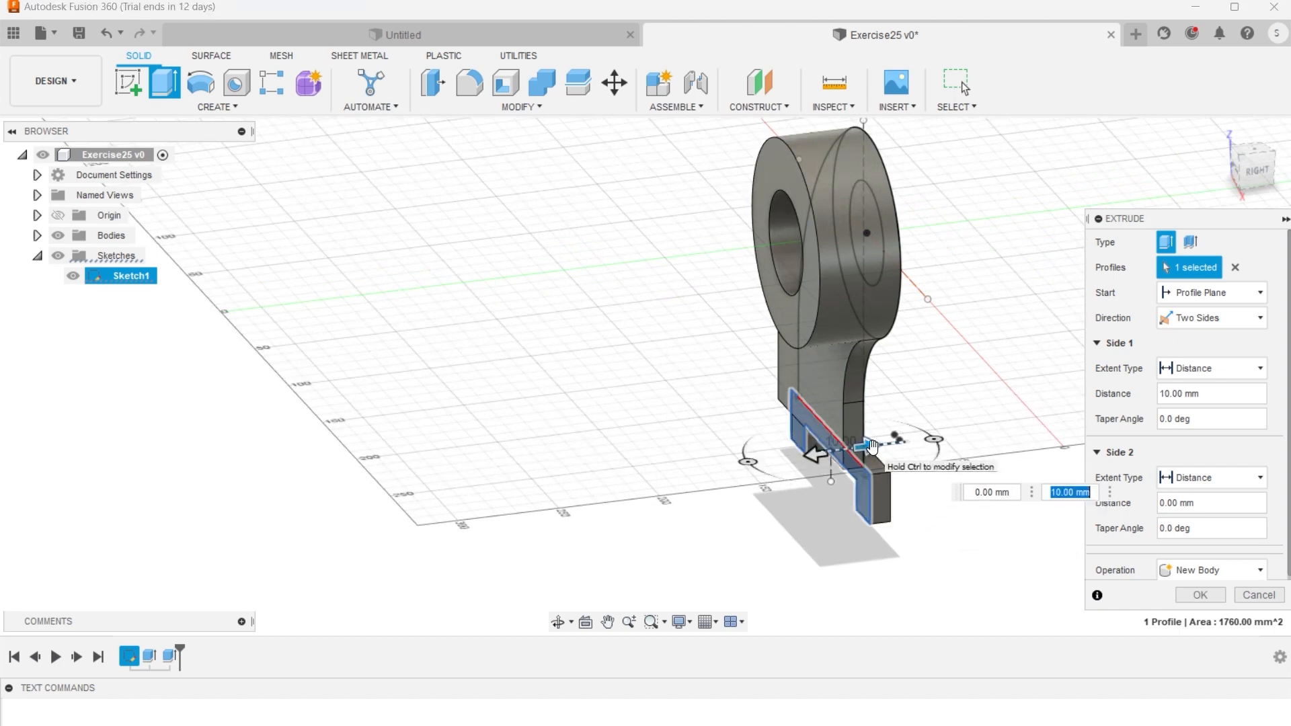
Set the foot extrusion's side 2 distance to 20 mm, complete it as a join, and hide Sketch1.
click(818, 457)
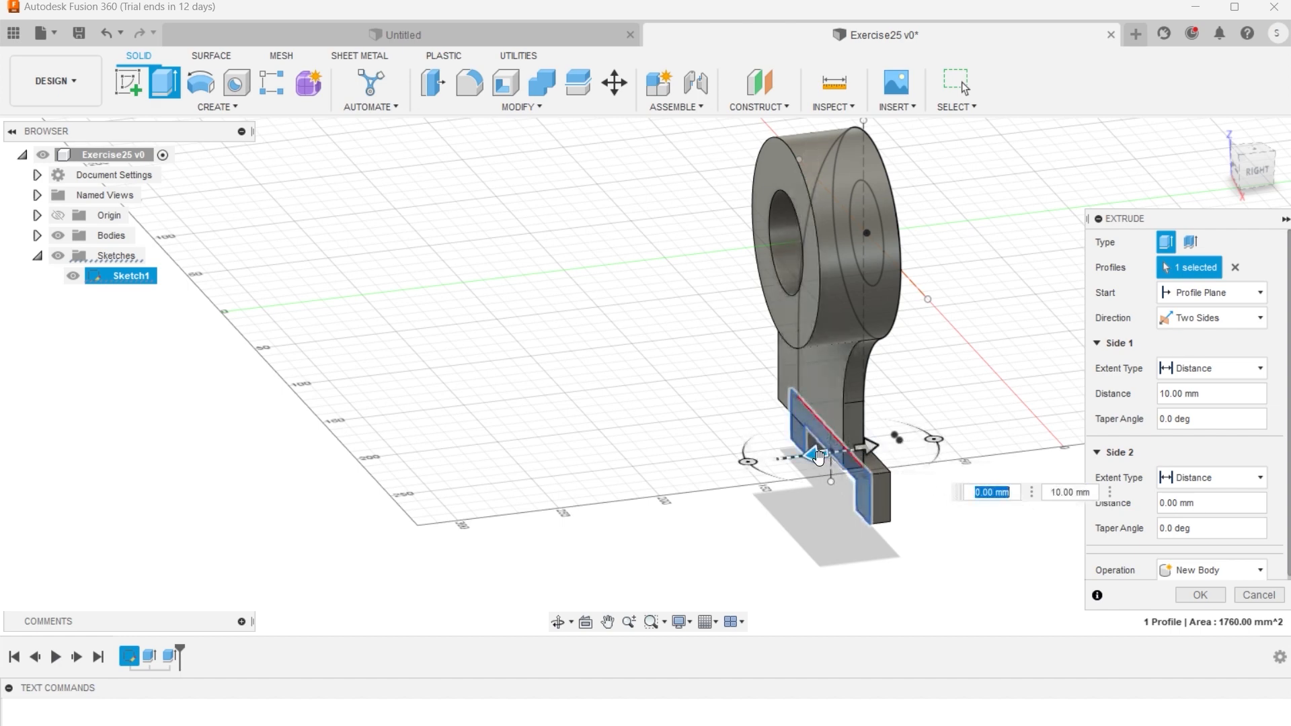
text(10)
key(Return)
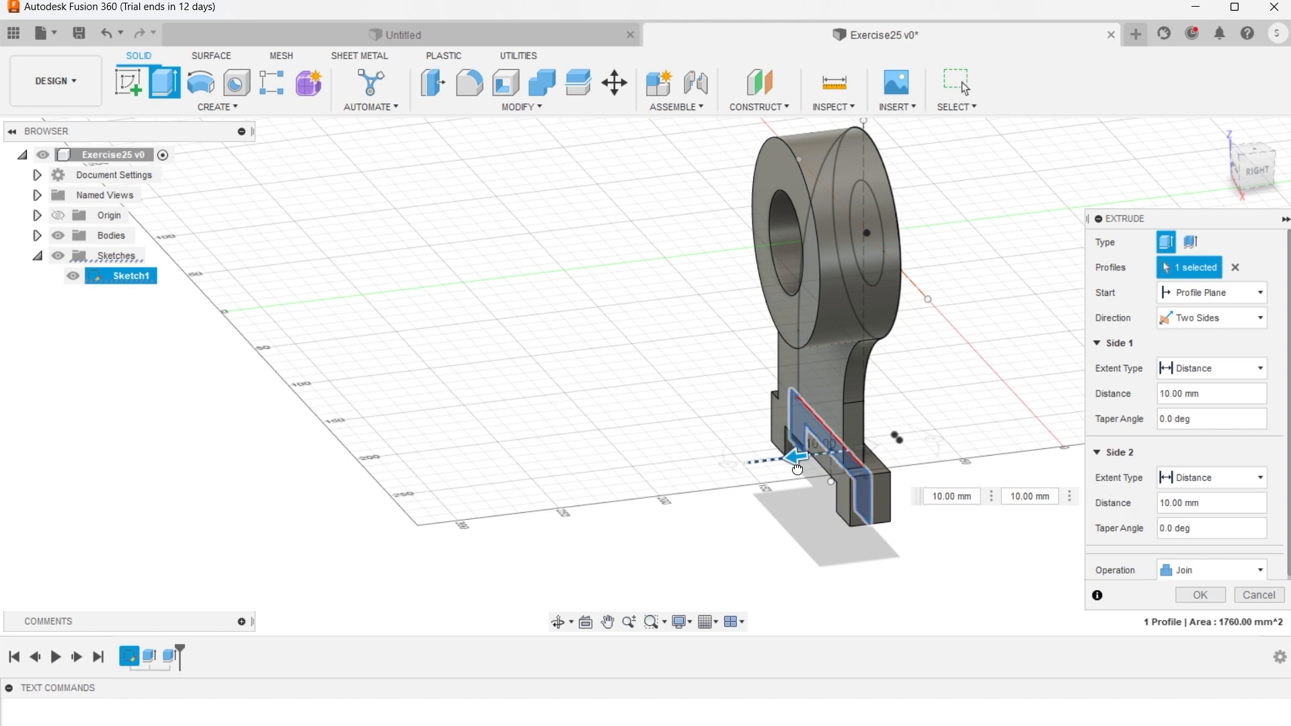
drag(797, 469, 788, 474)
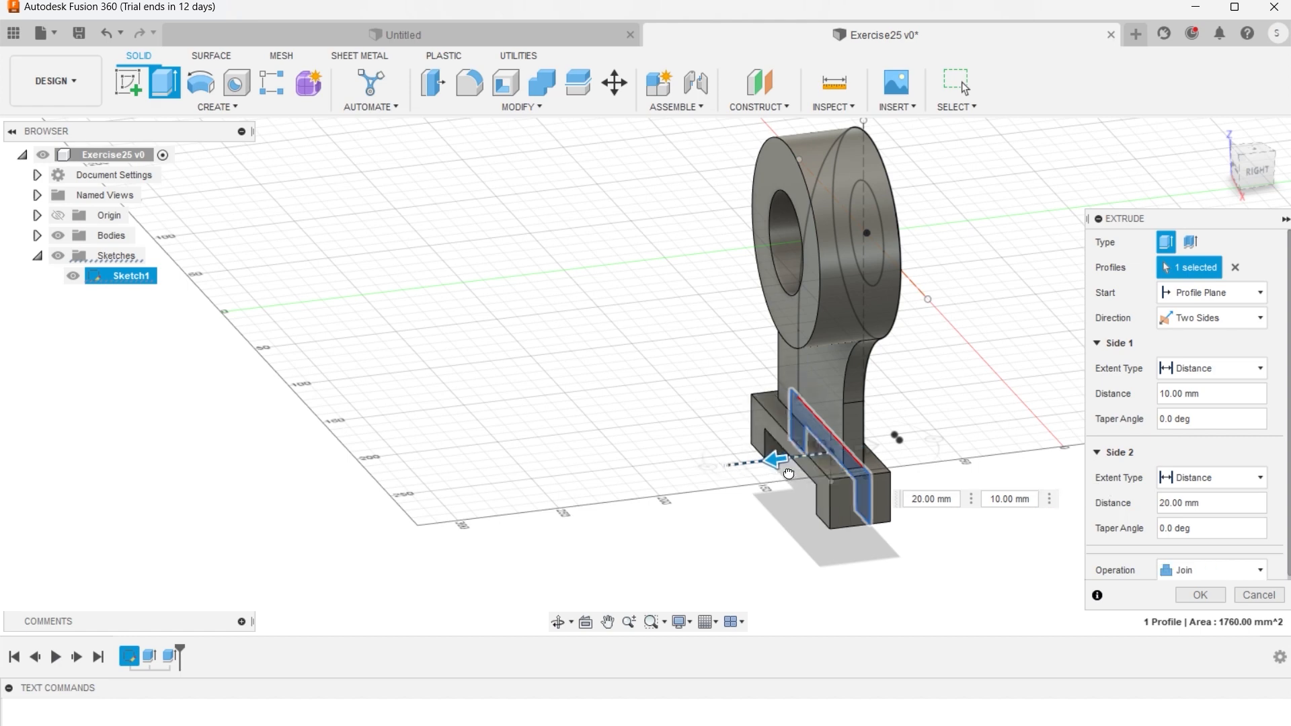
click(789, 472)
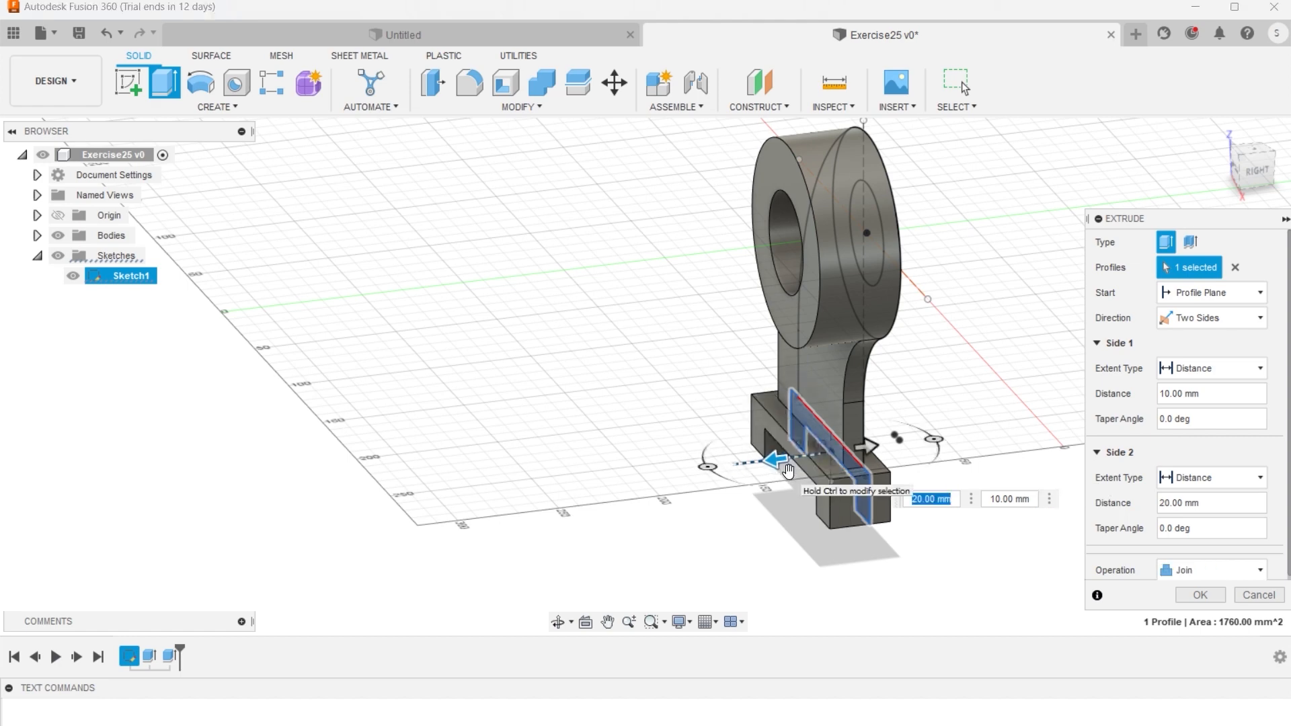
click(1178, 595)
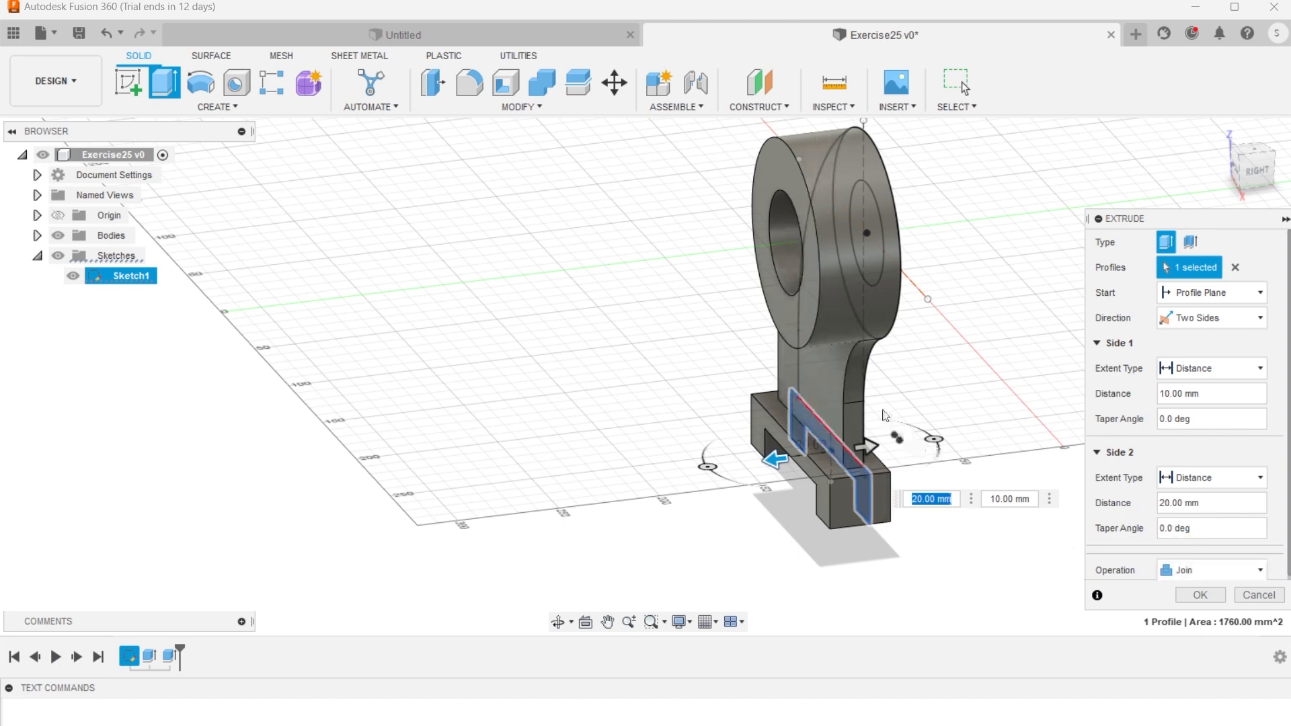
click(1187, 596)
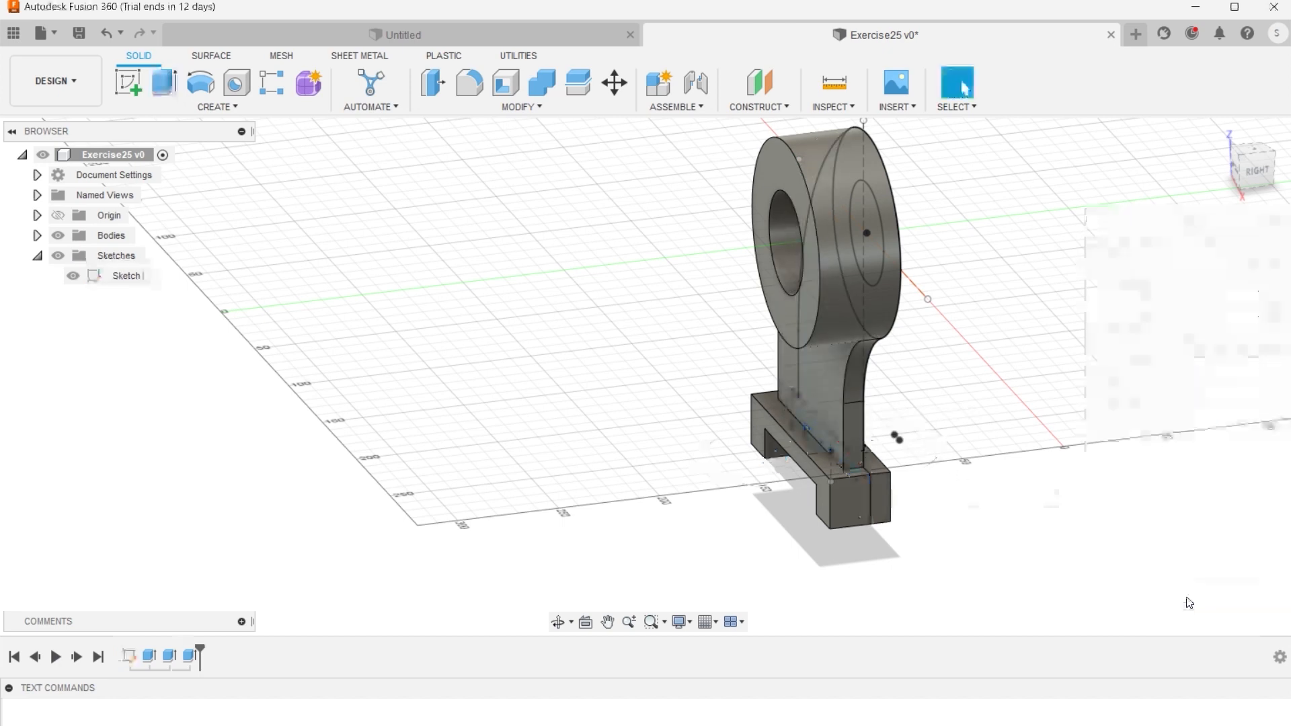
scroll(925, 495, up, 4)
click(74, 276)
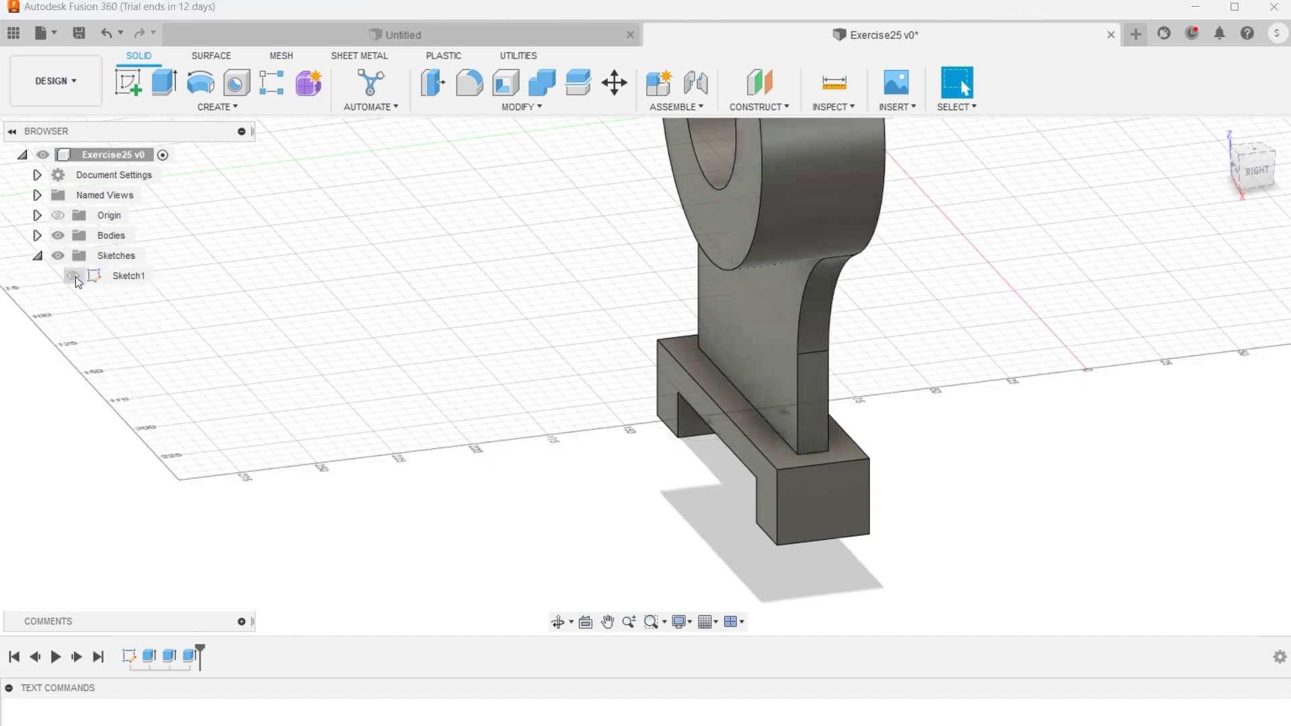
Fillet the four edges where the web meets the top of the foot with a 3 mm radius.
click(778, 435)
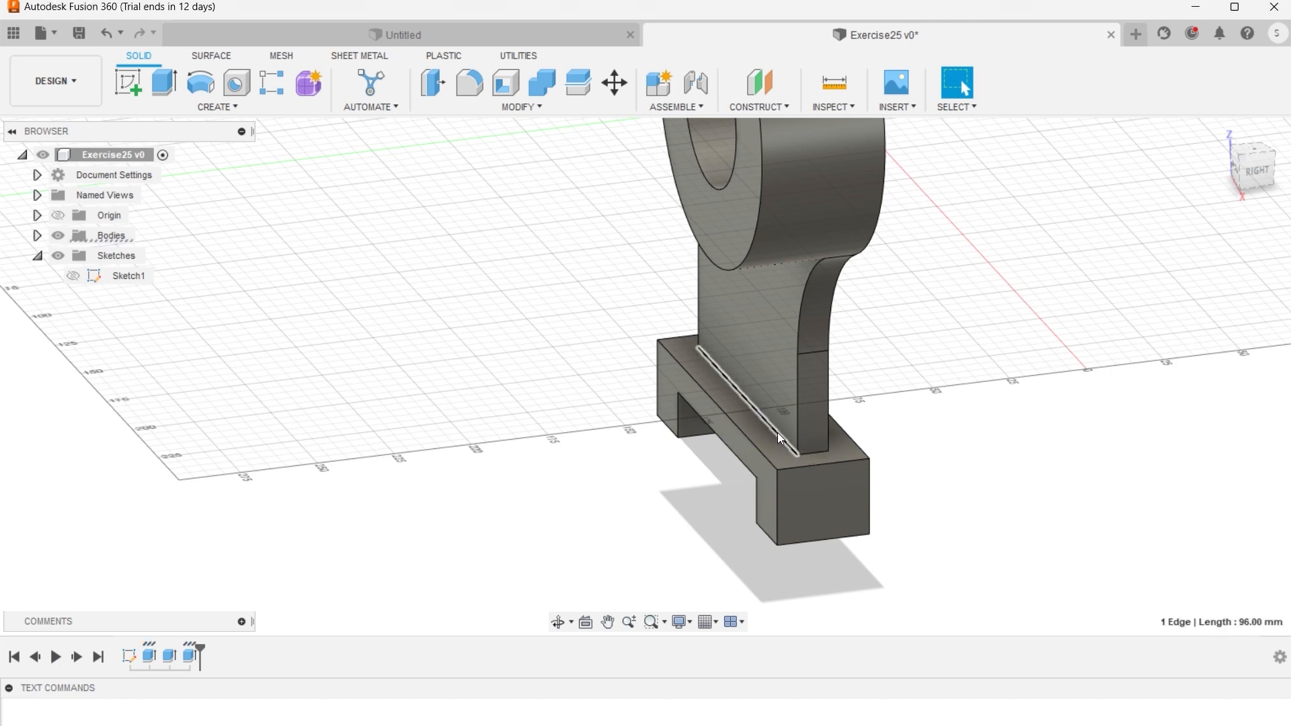
shift+click(808, 454)
middle_drag(903, 446, 1081, 444)
scroll(655, 551, up, 5)
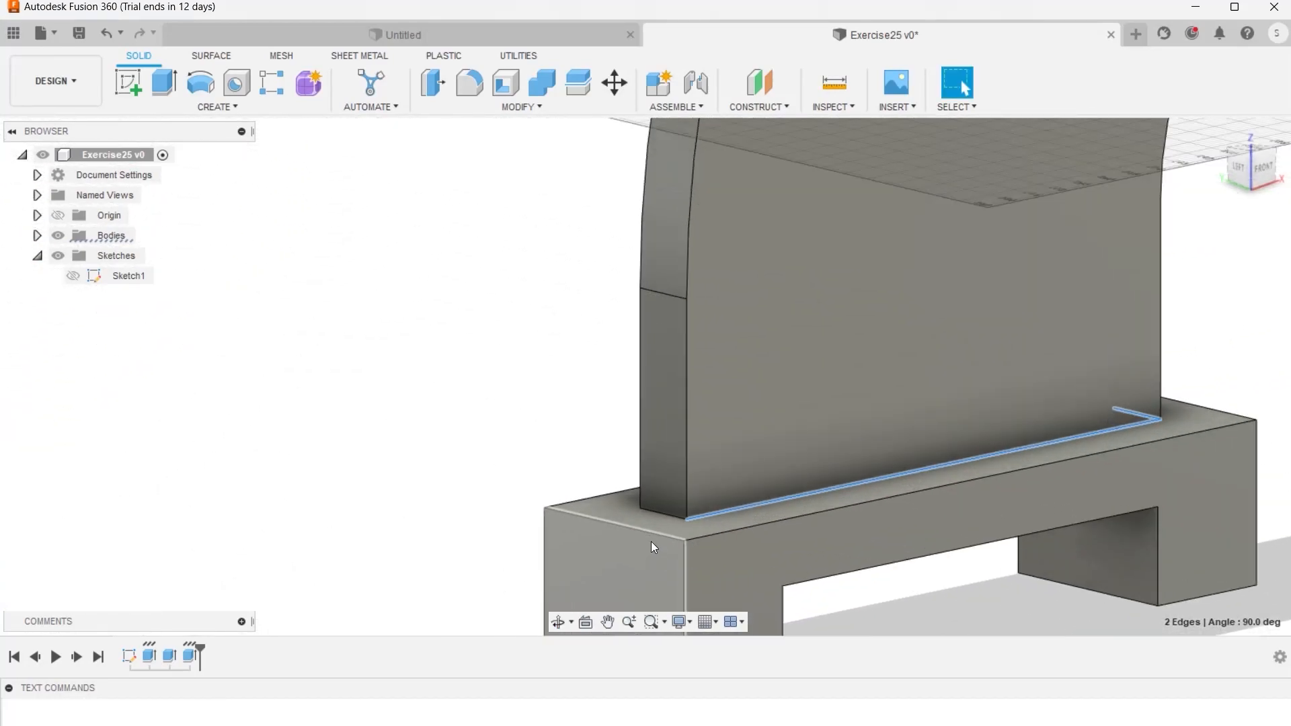
shift+click(663, 513)
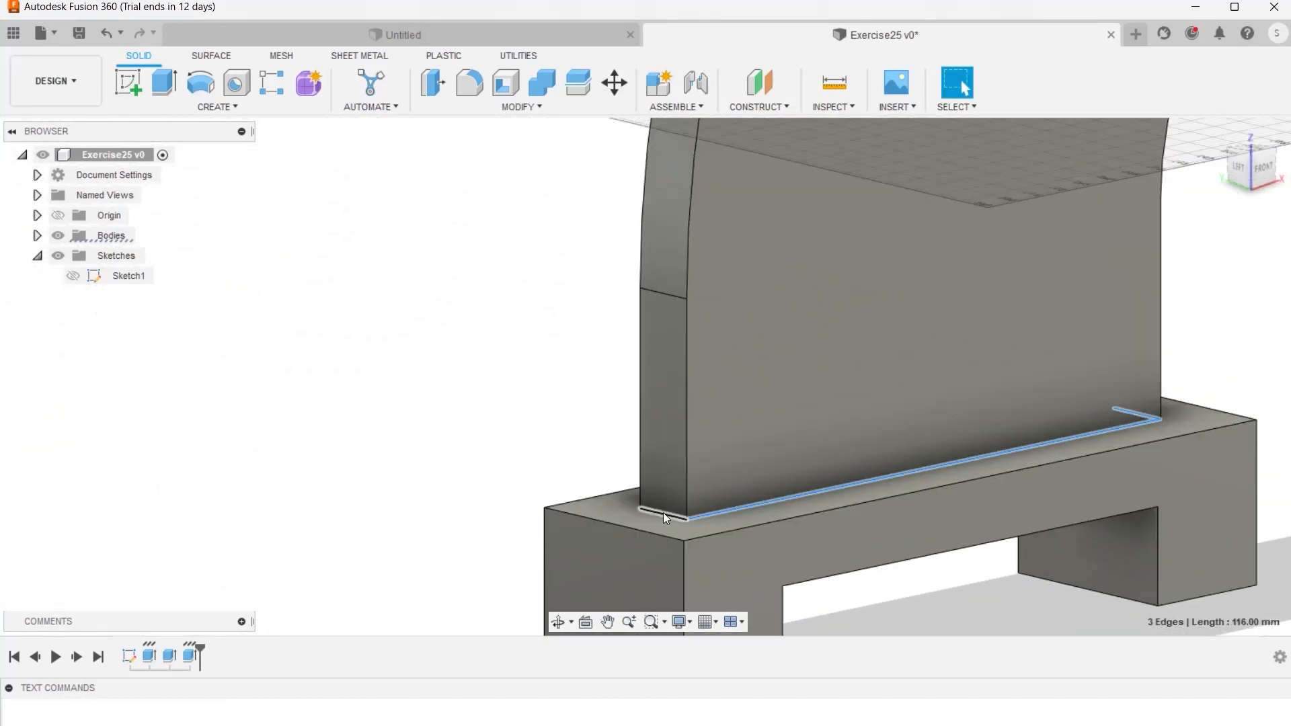
shift+middle_drag(591, 467, 684, 473)
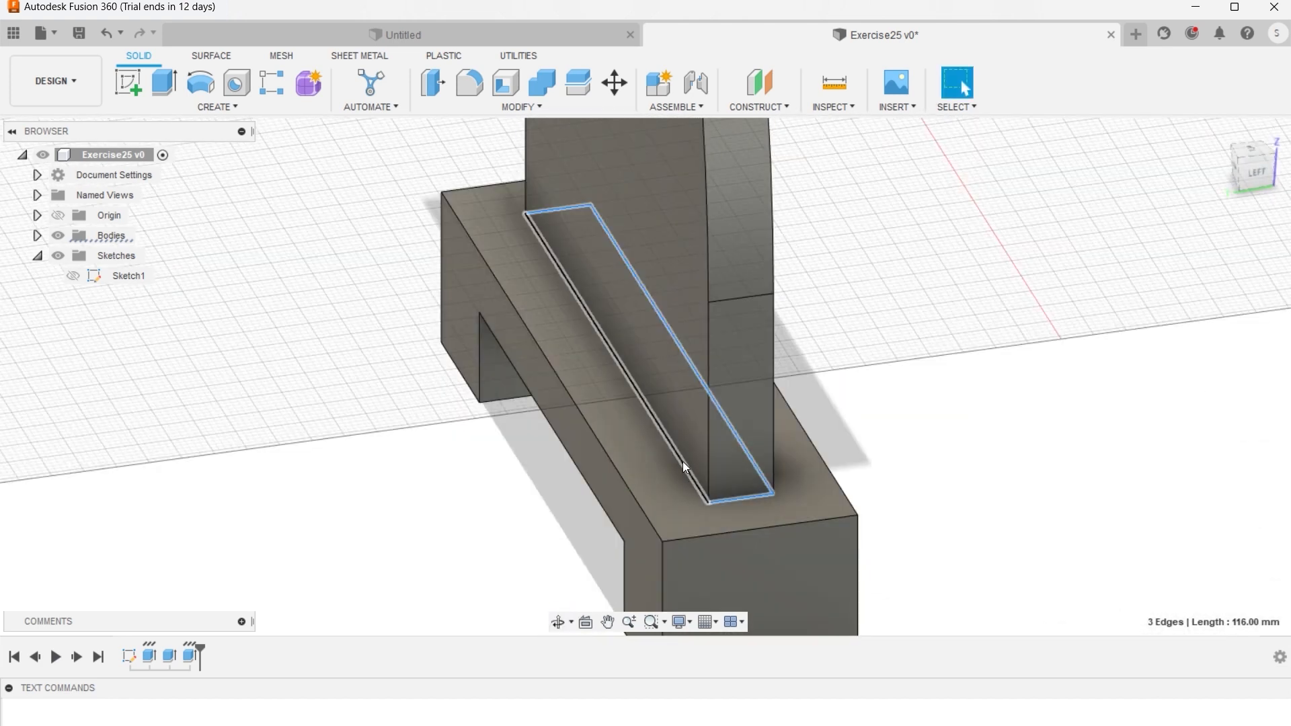
shift+click(684, 461)
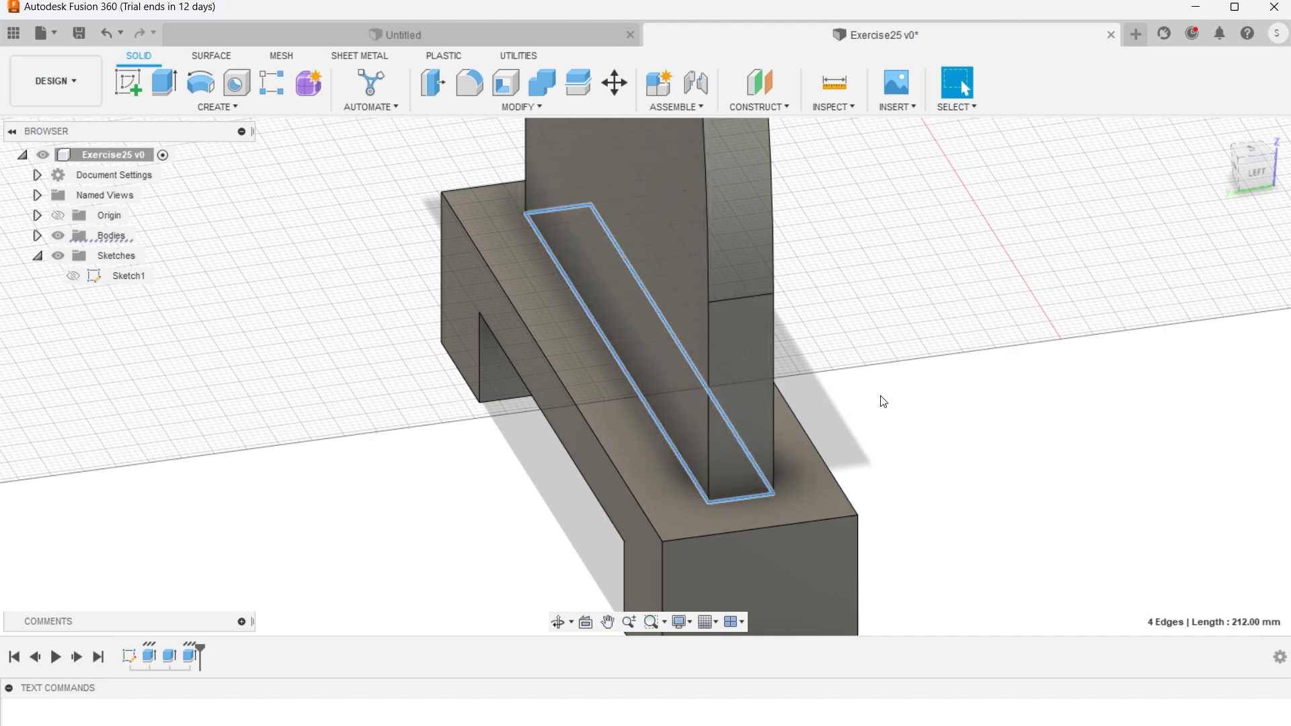
click(470, 83)
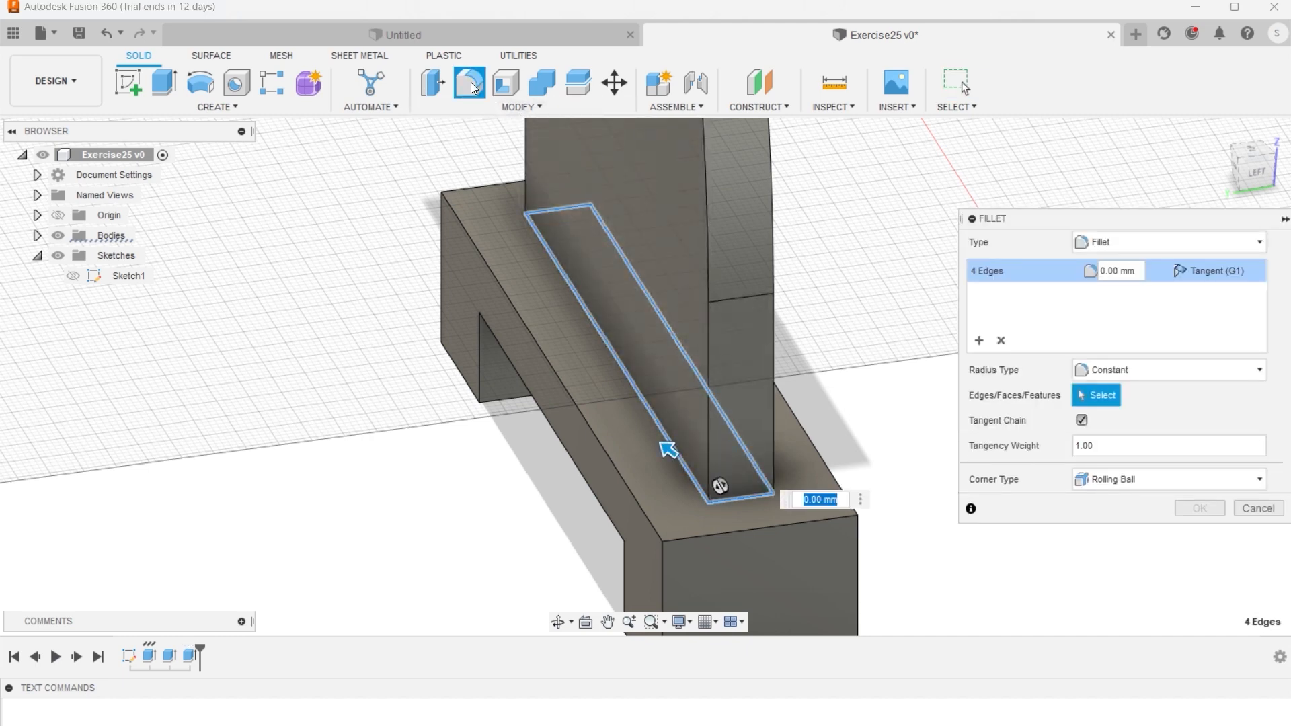
text(3)
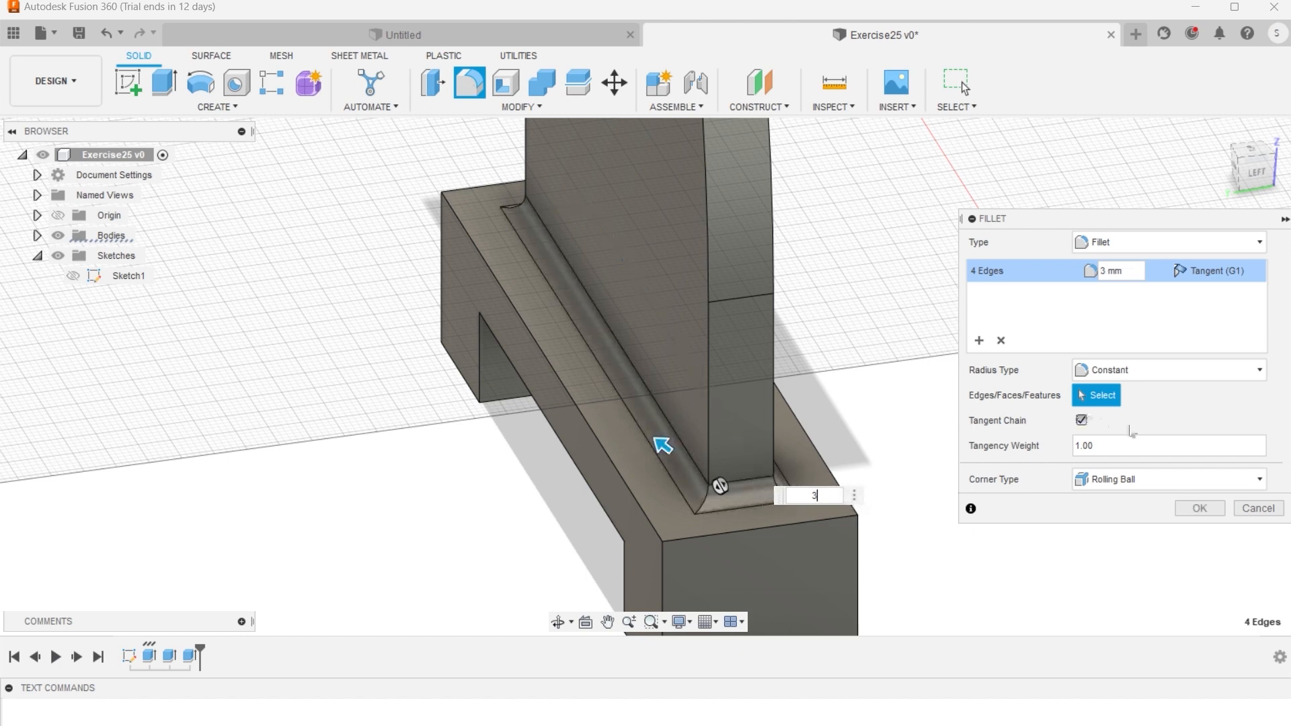
click(1202, 509)
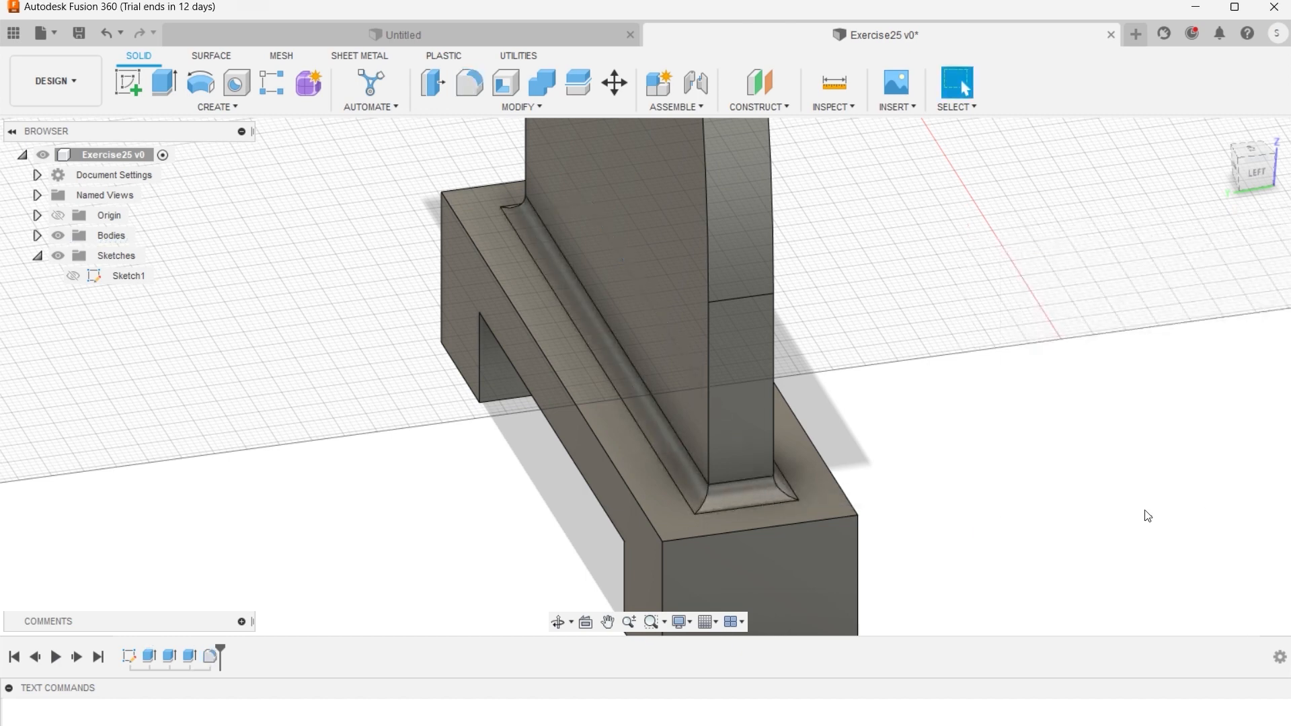
Apply the Brass - Polished metal appearance to the web and foot body.
scroll(1116, 505, down, 3)
shift+middle_drag(1112, 501, 1022, 454)
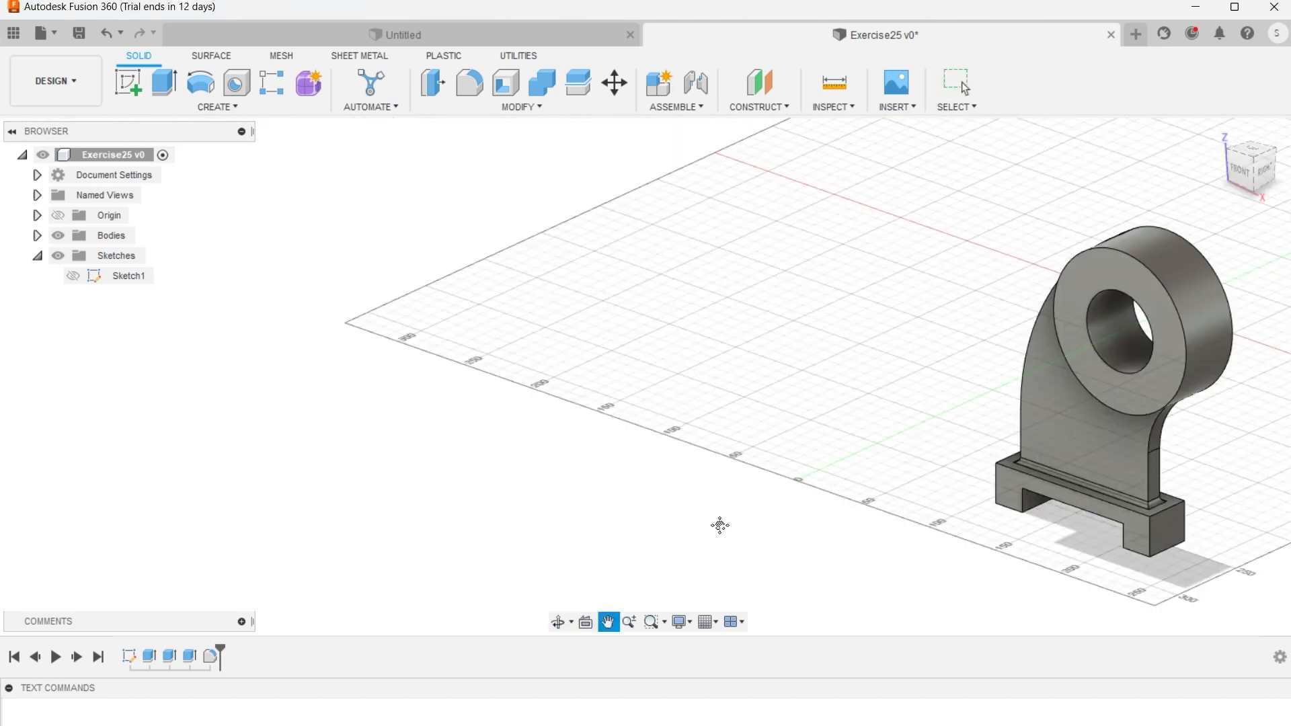
mouse_move(718, 524)
middle_down()
mouse_move(405, 495)
mouse_move(349, 530)
middle_up()
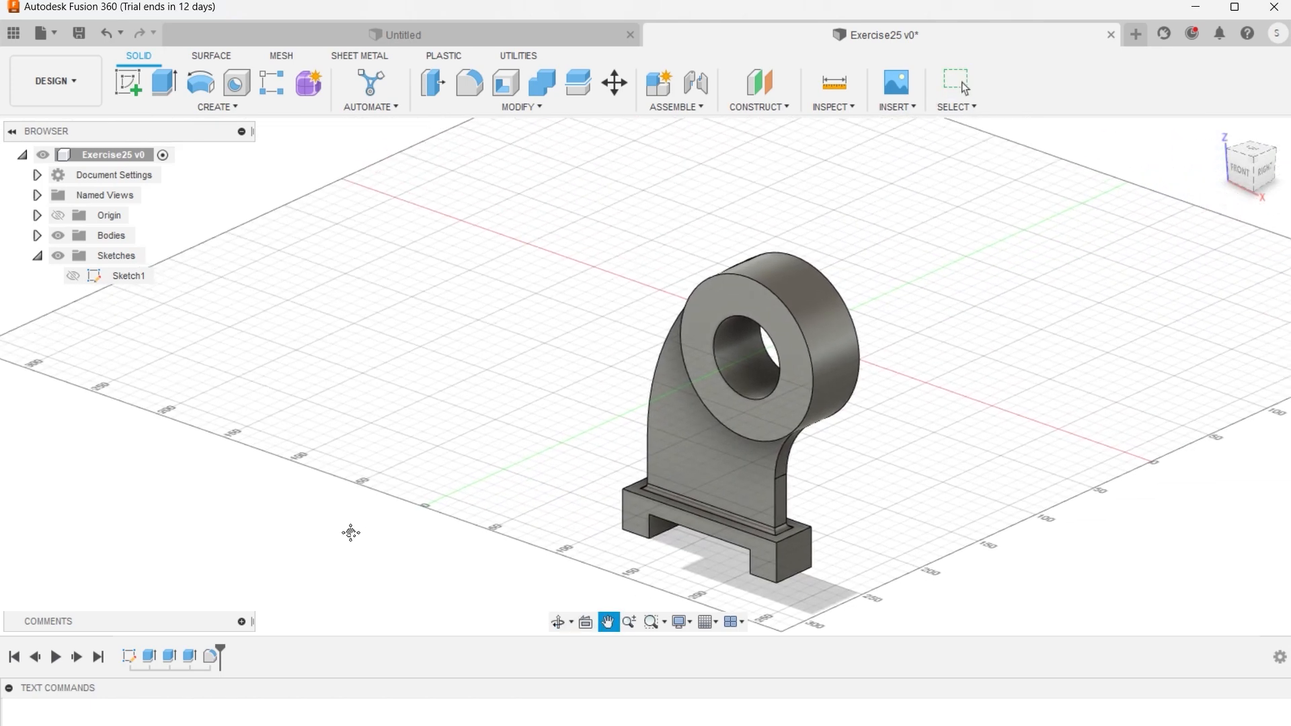
middle_drag(539, 467, 455, 494)
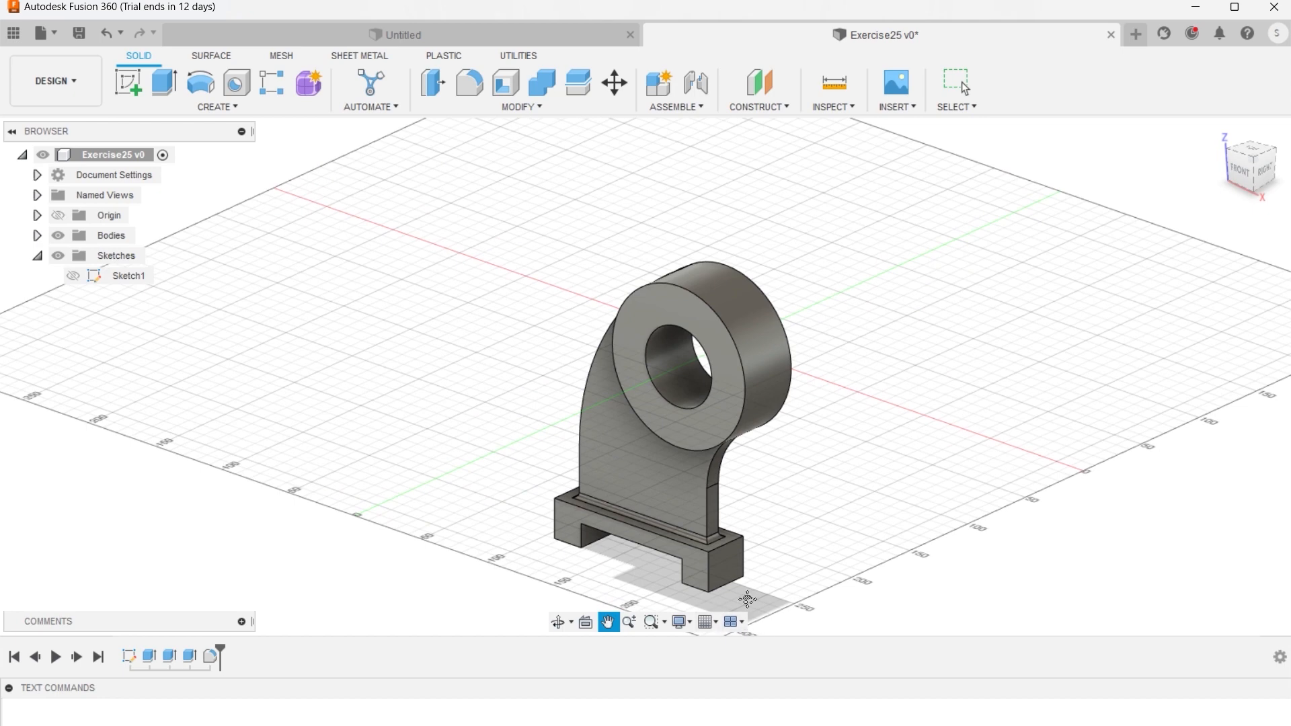
scroll(778, 487, up, 4)
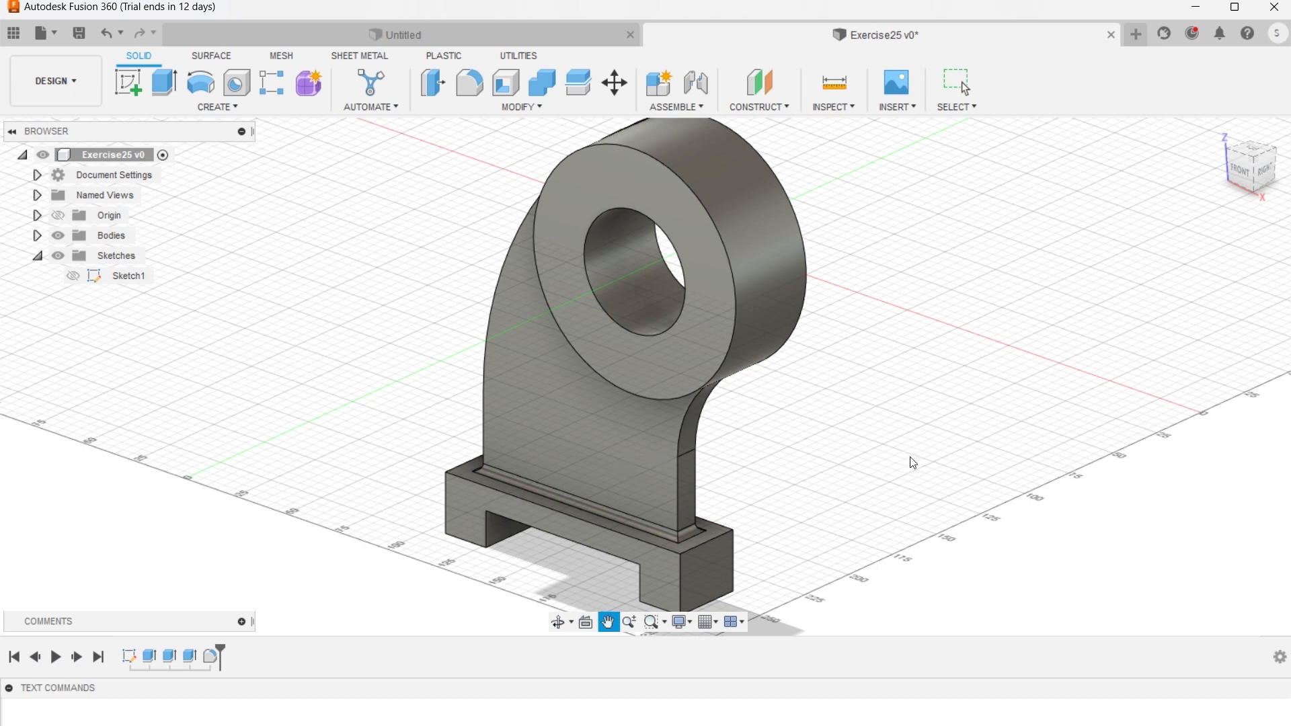
key(a)
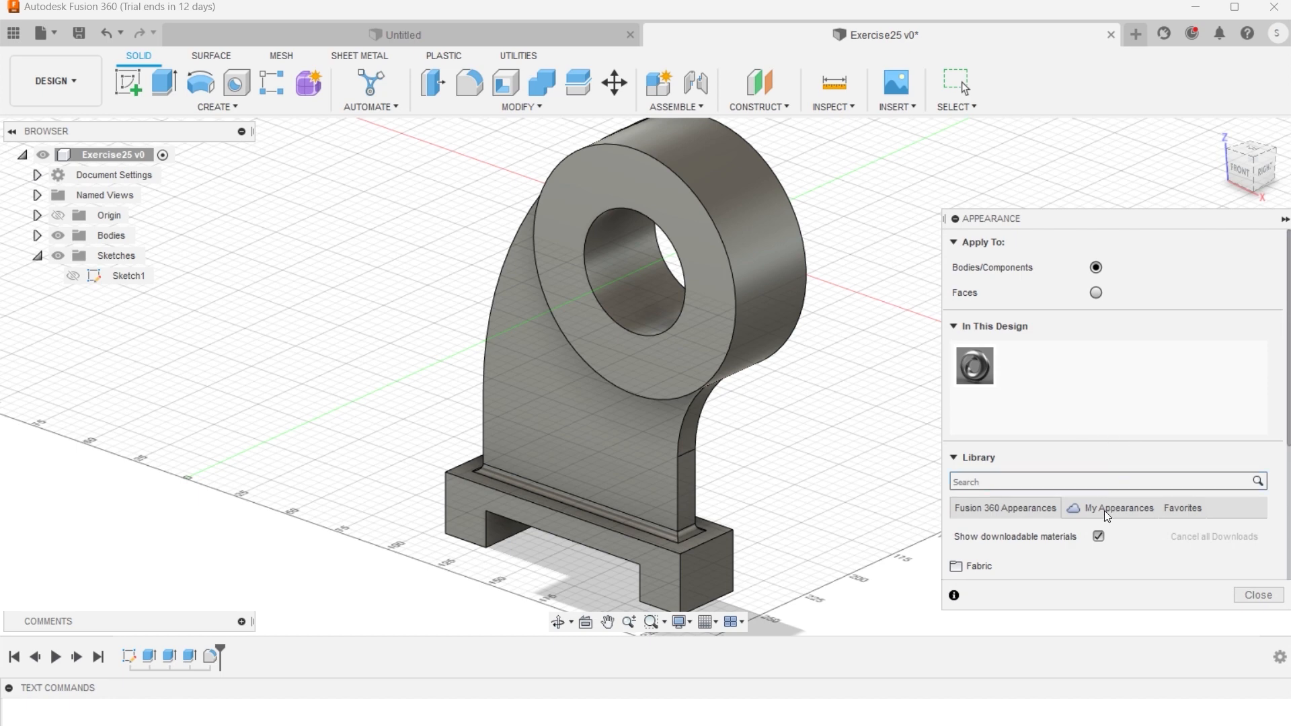
scroll(1104, 510, down, 2)
scroll(1107, 517, down, 1)
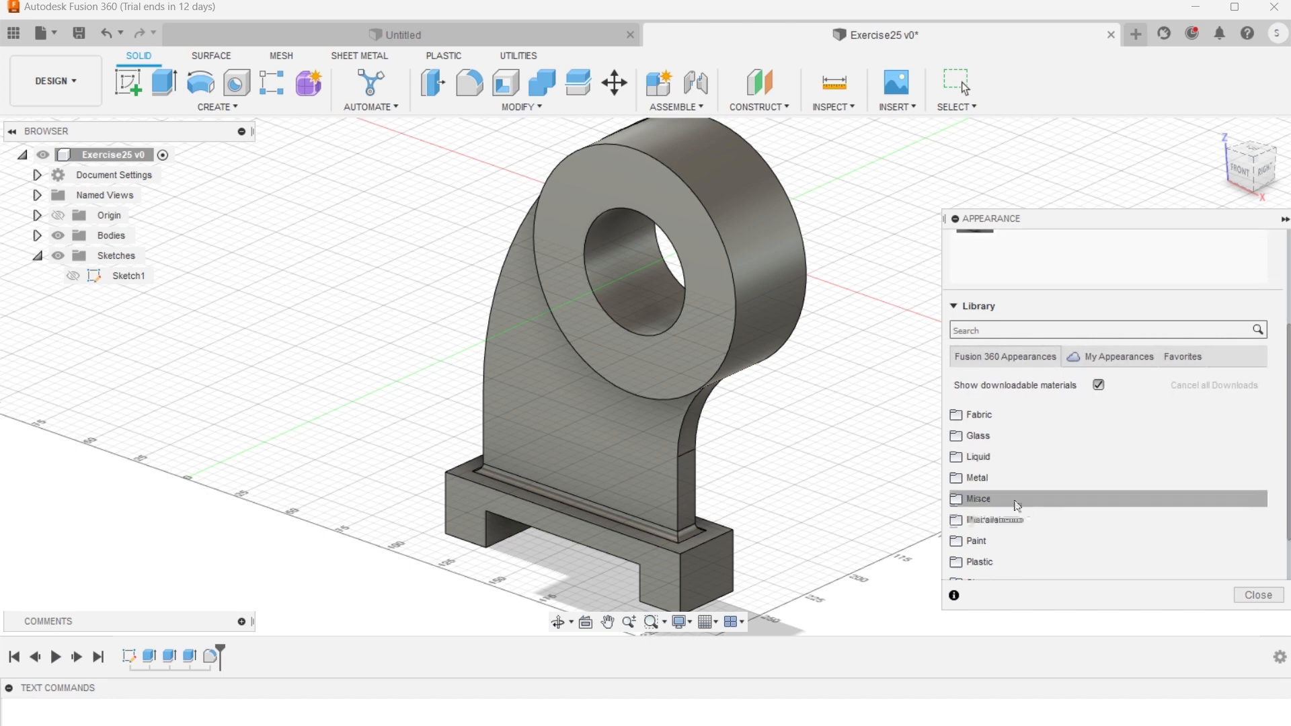
click(970, 478)
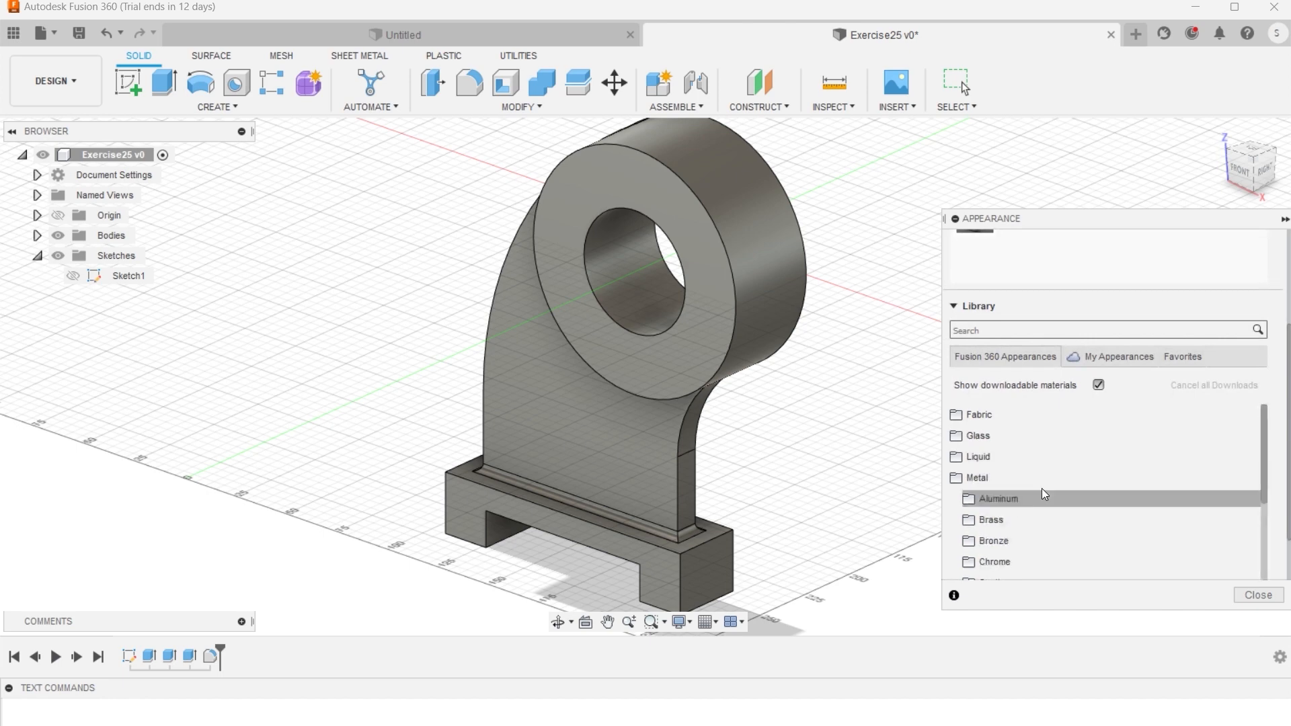
click(1003, 519)
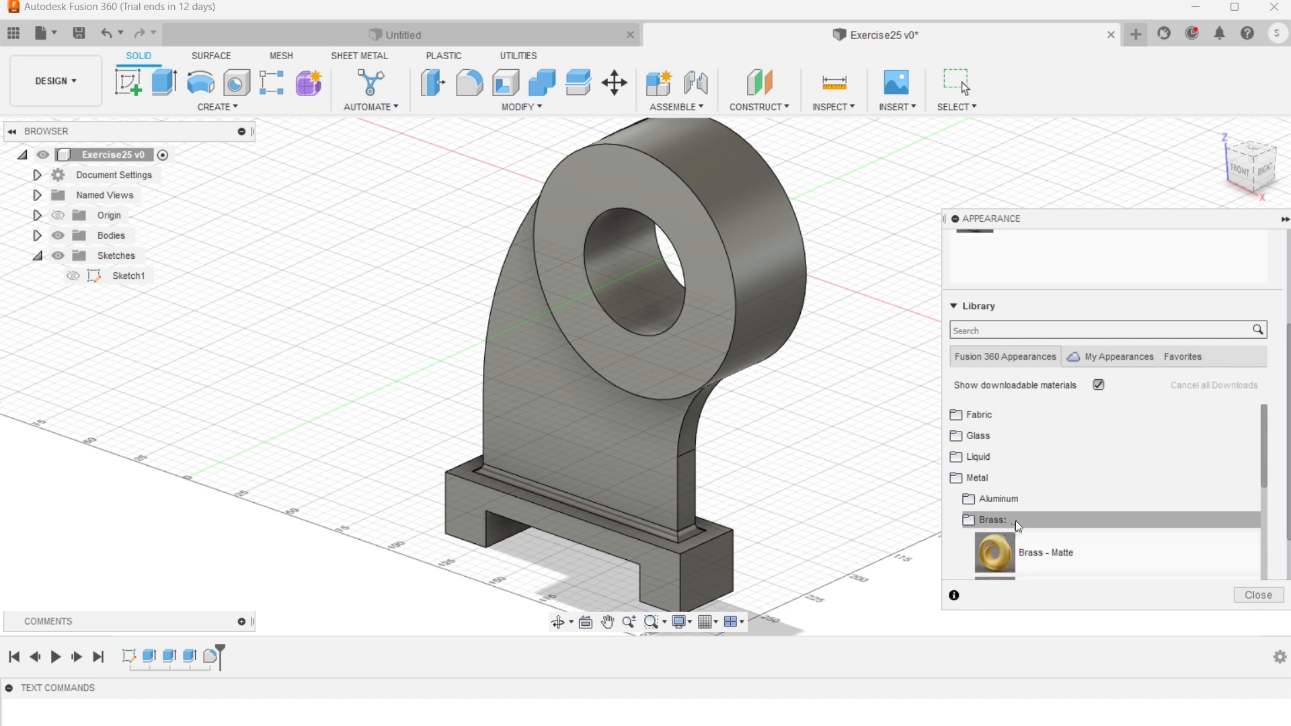
scroll(1015, 521, down, 2)
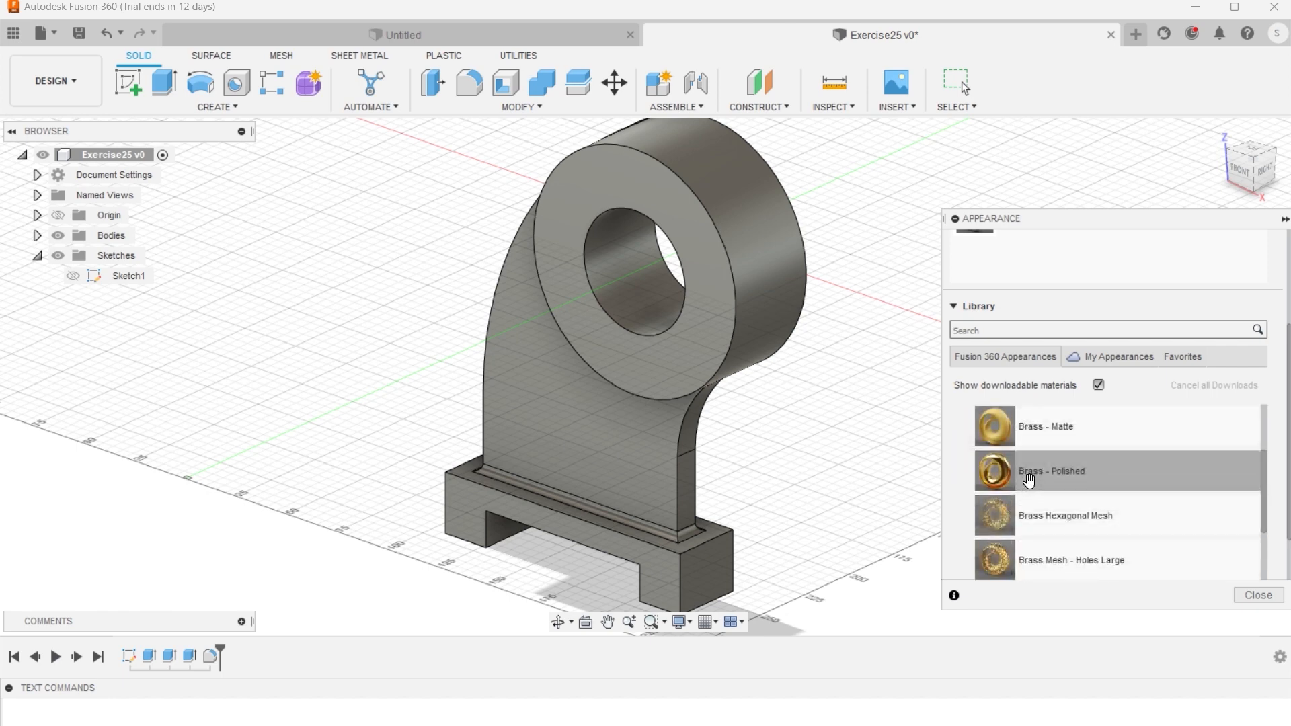
drag(1029, 478, 684, 558)
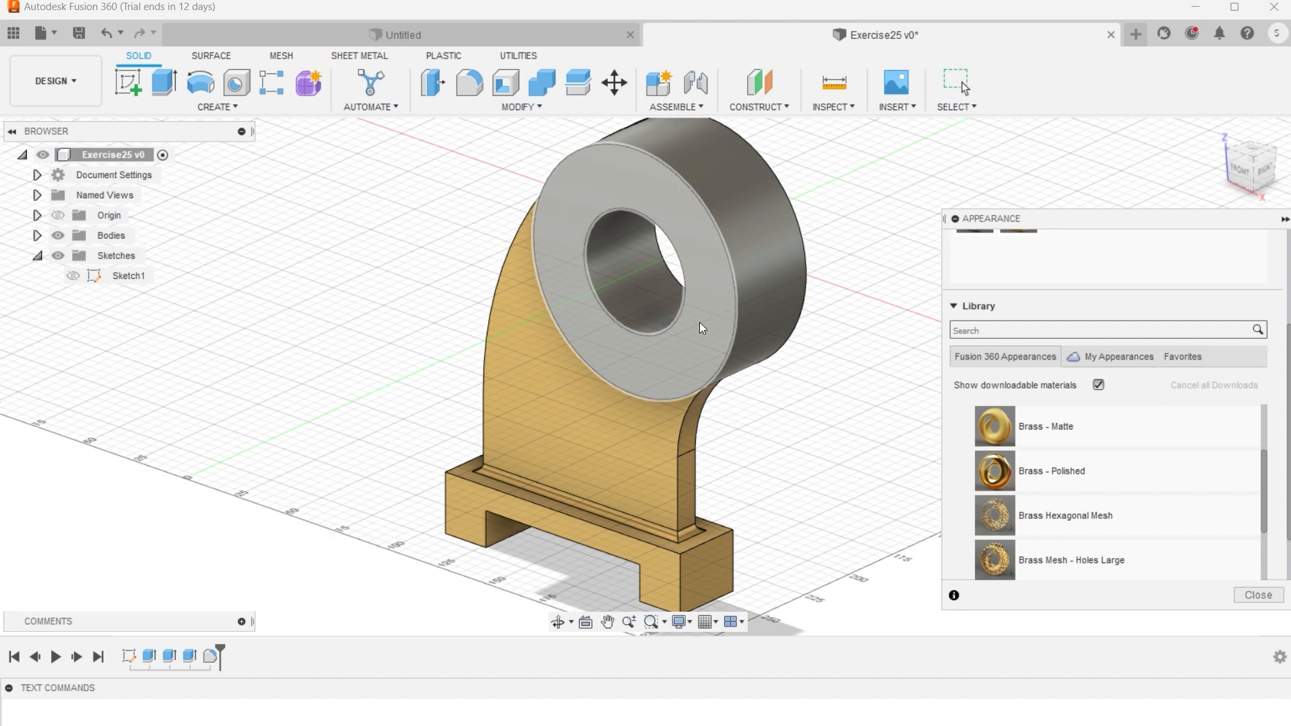
Apply the Bronze - Polished metal appearance to the ring body and finish the appearance editing.
scroll(1061, 462, up, 3)
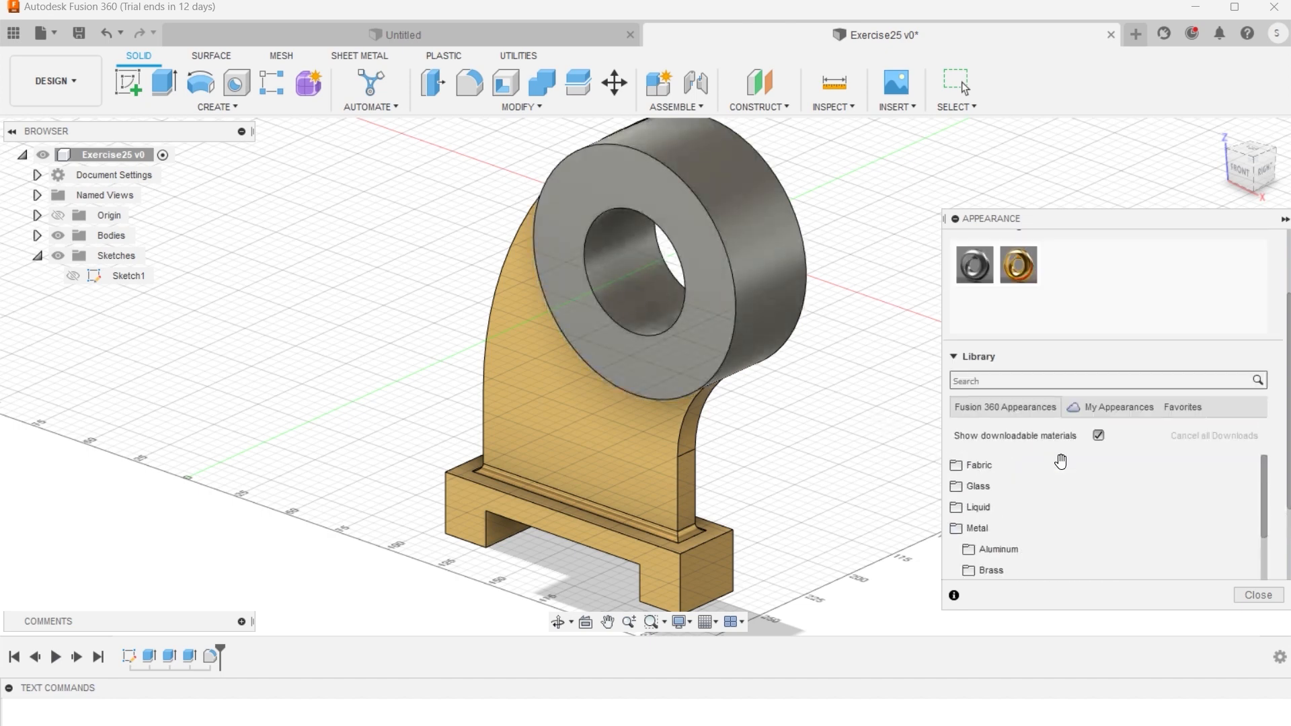
scroll(1061, 462, down, 3)
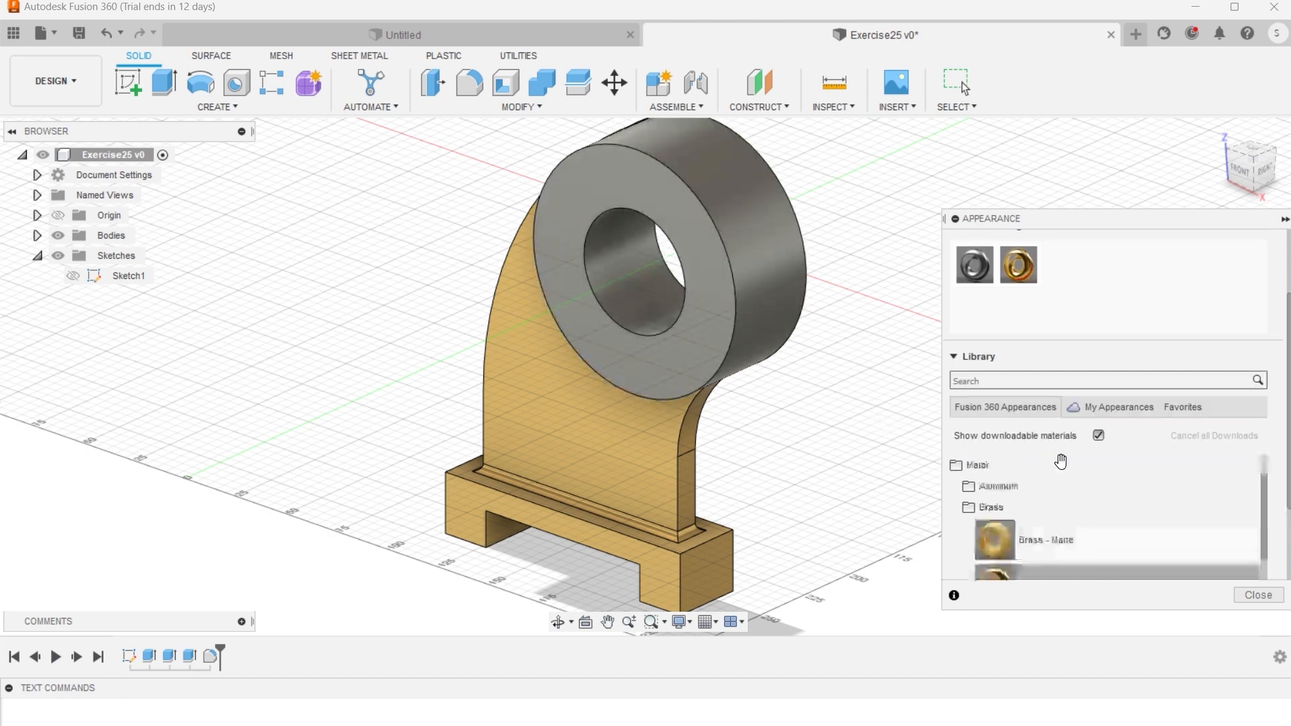
click(967, 507)
click(1002, 527)
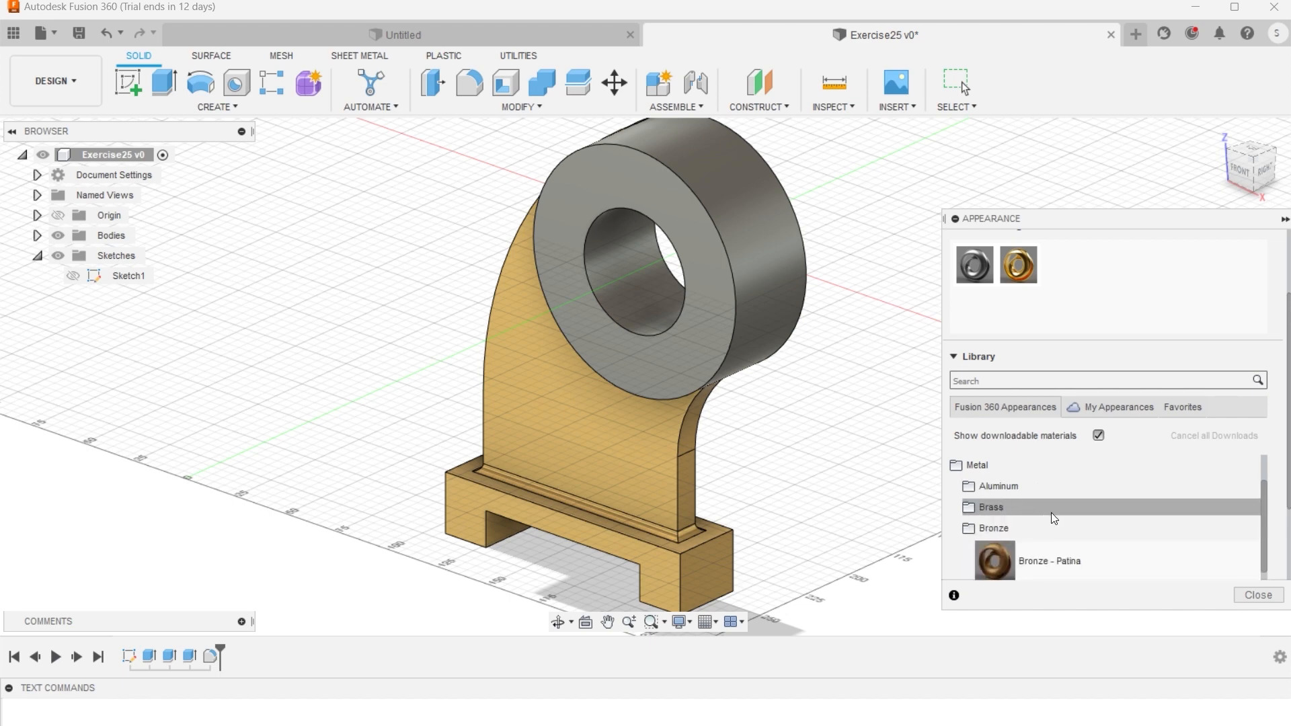
scroll(1056, 514, down, 2)
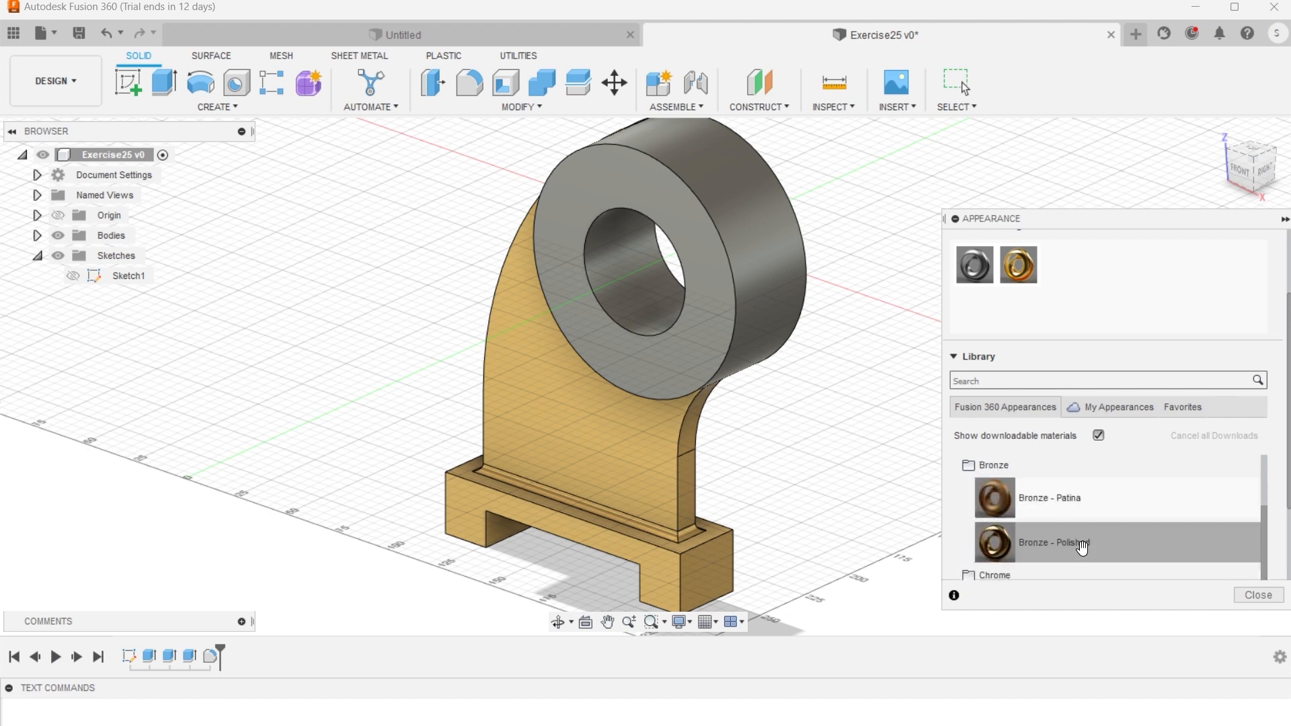
drag(1072, 543, 703, 310)
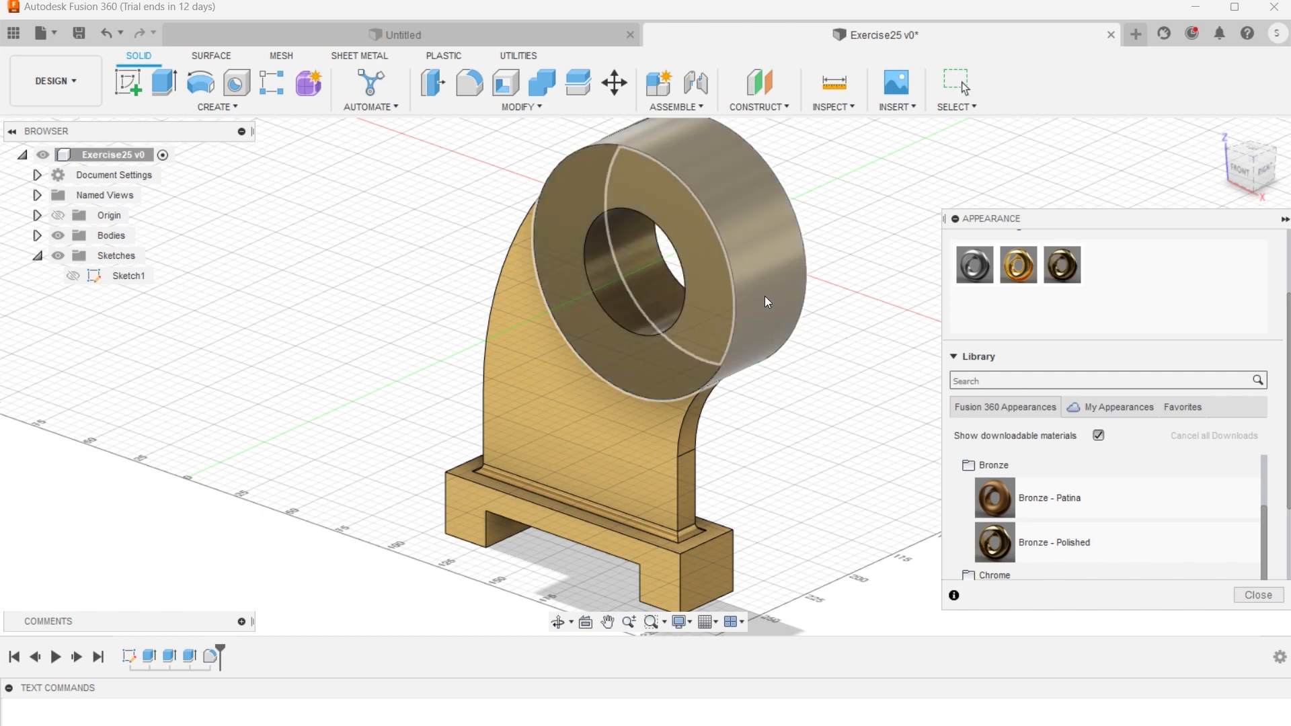
click(1258, 595)
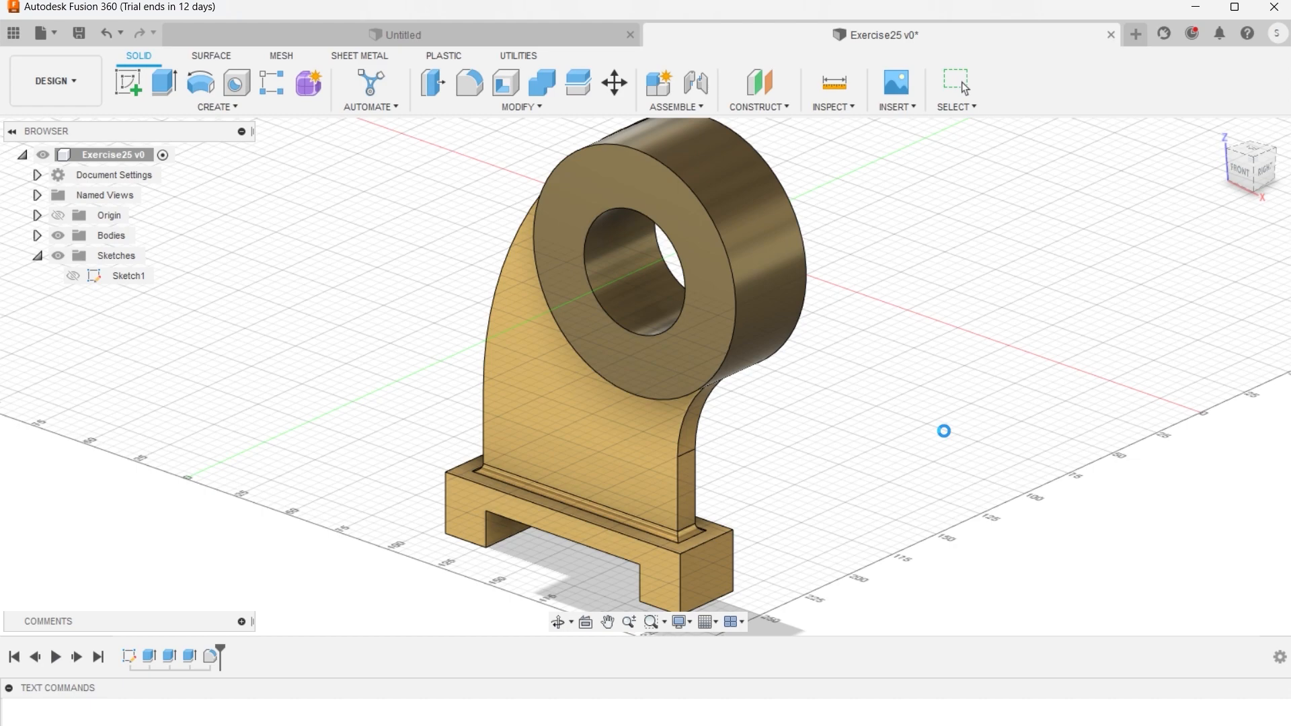
scroll(885, 423, down, 1)
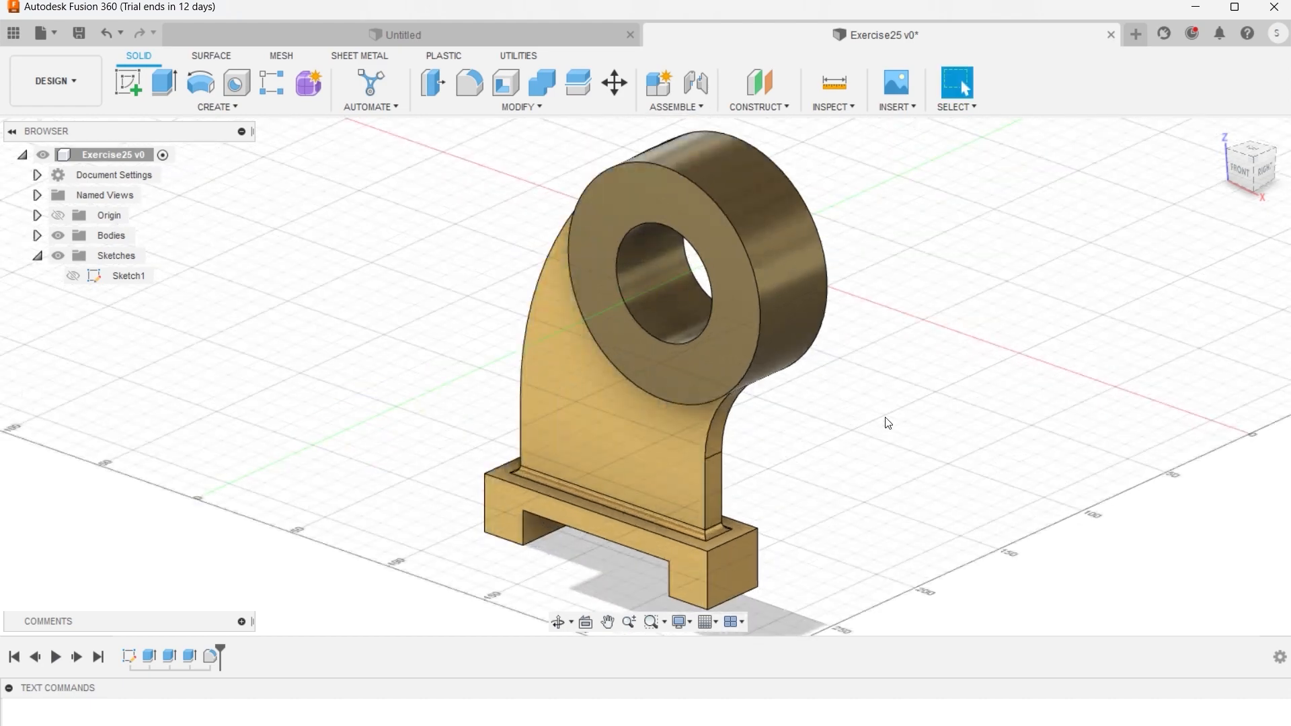
scroll(912, 350, up, 1)
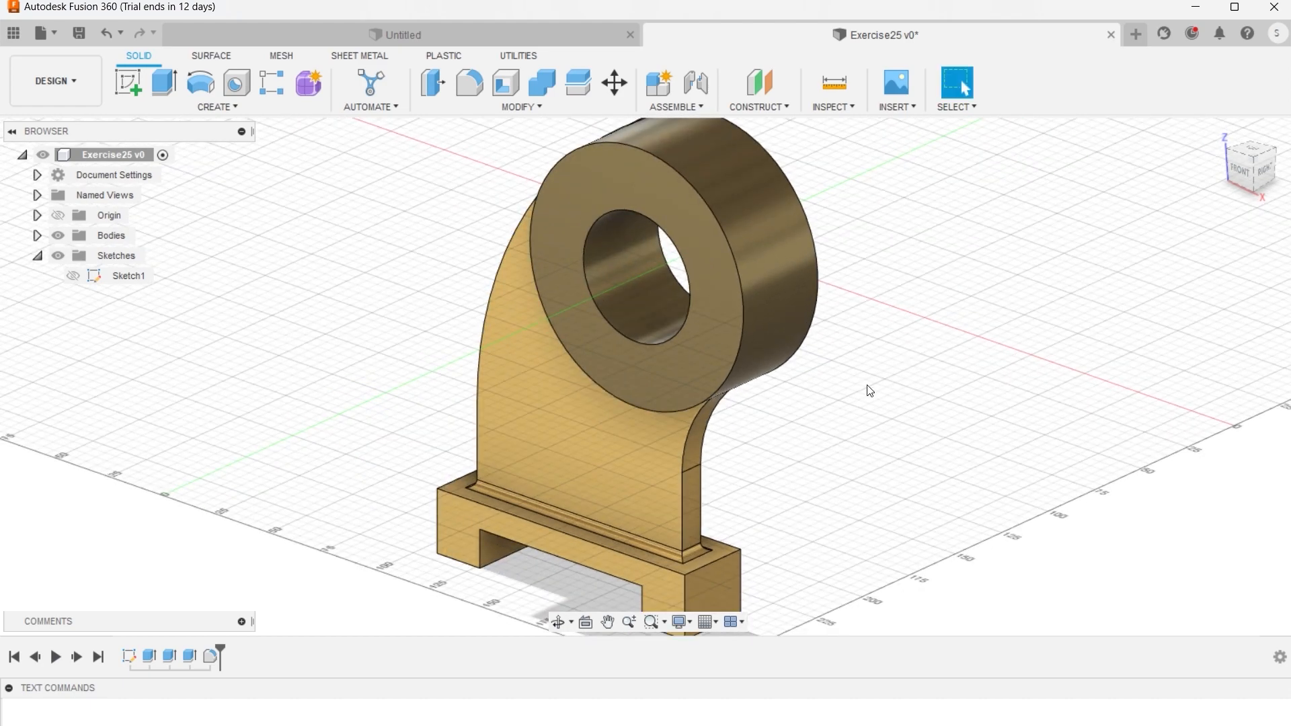
mouse_move(850, 395)
shift+middle_down()
mouse_move(882, 394)
mouse_move(905, 352)
mouse_move(841, 354)
mouse_move(825, 383)
mouse_move(833, 397)
shift+middle_up()
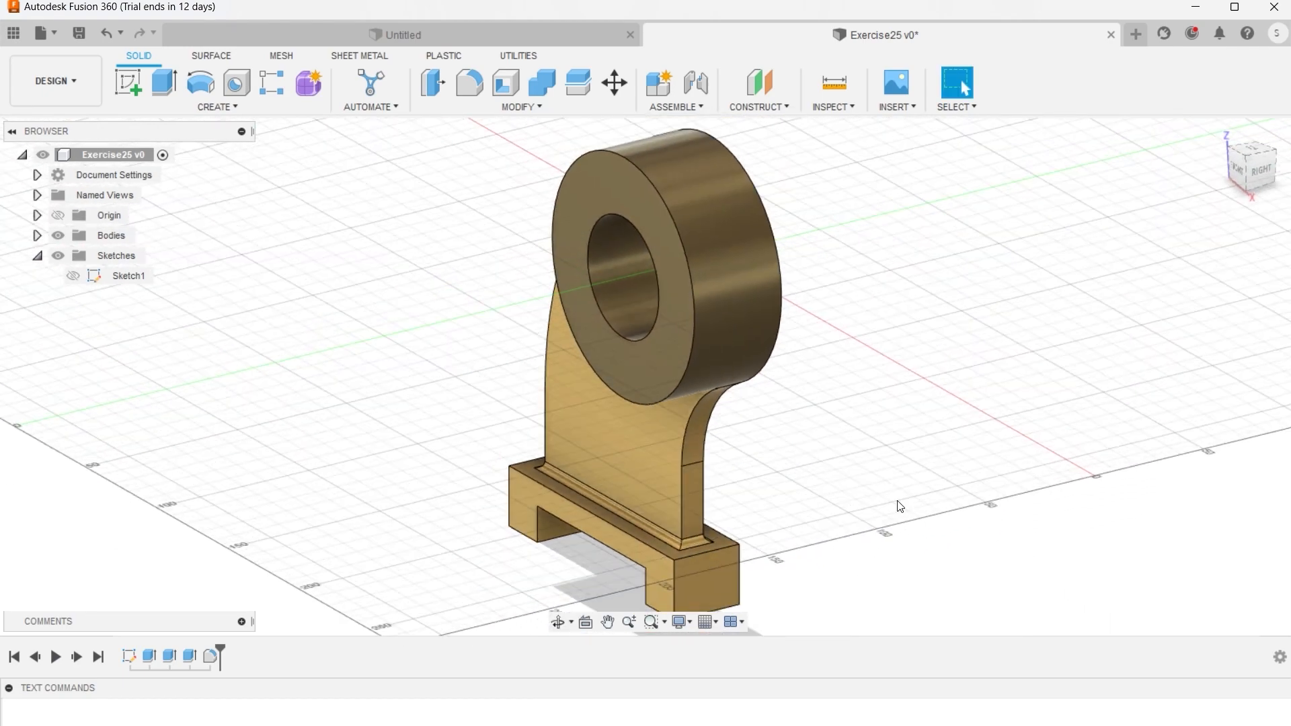